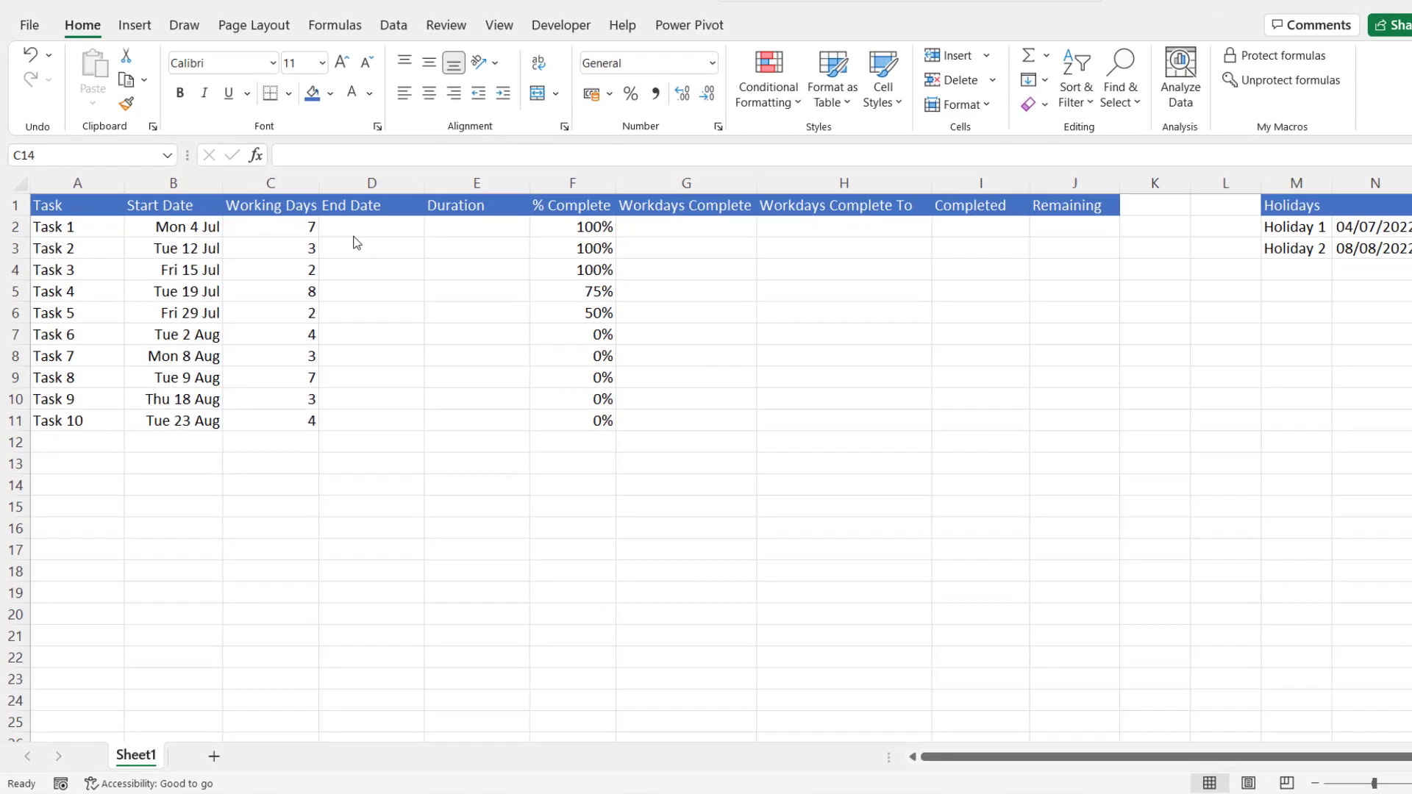
# - Calculate Task 1's end date in D2 with =WORKDAY(B2,C2,$N$2:$N$3), keeping the holiday range absolute
pyautogui.click(355, 254)
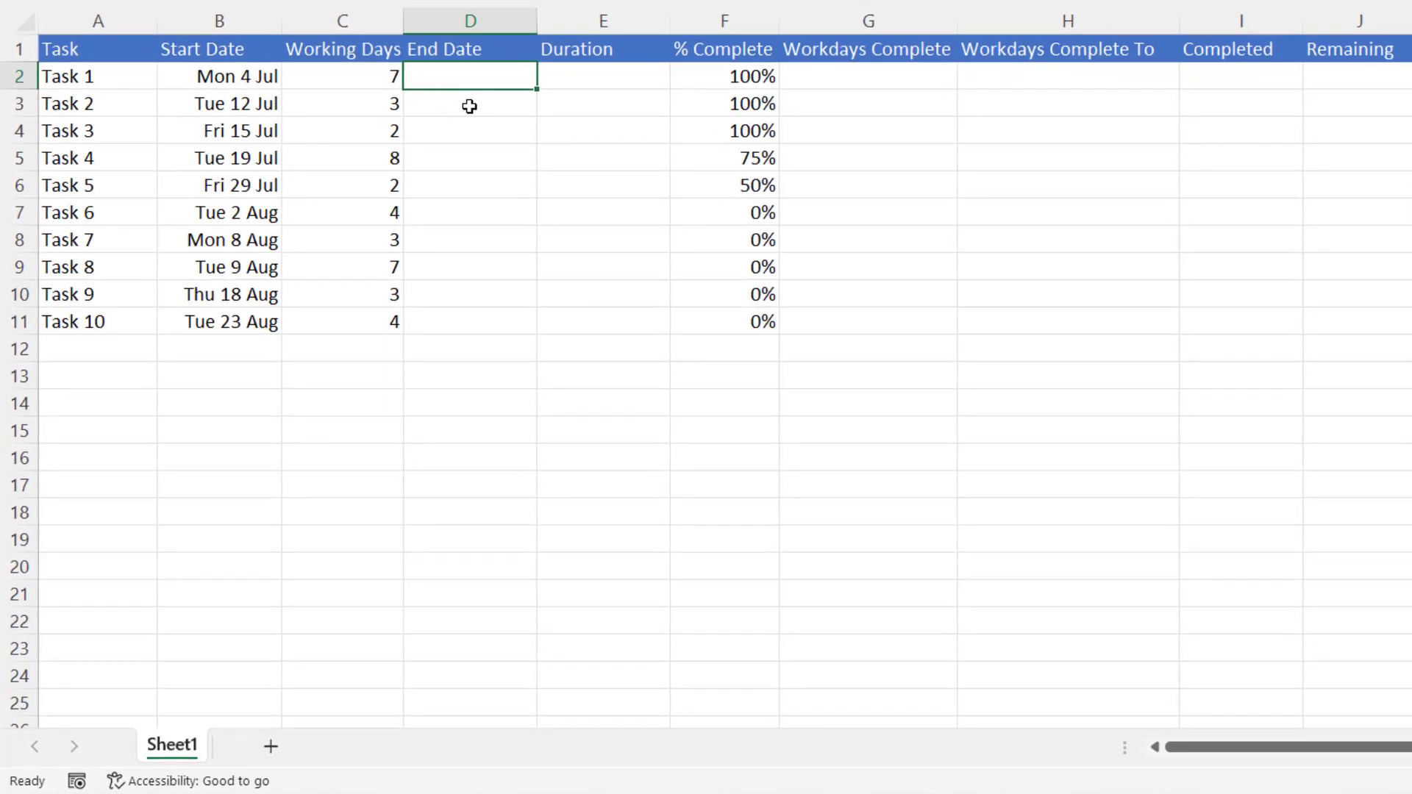
pyautogui.write('=wor')
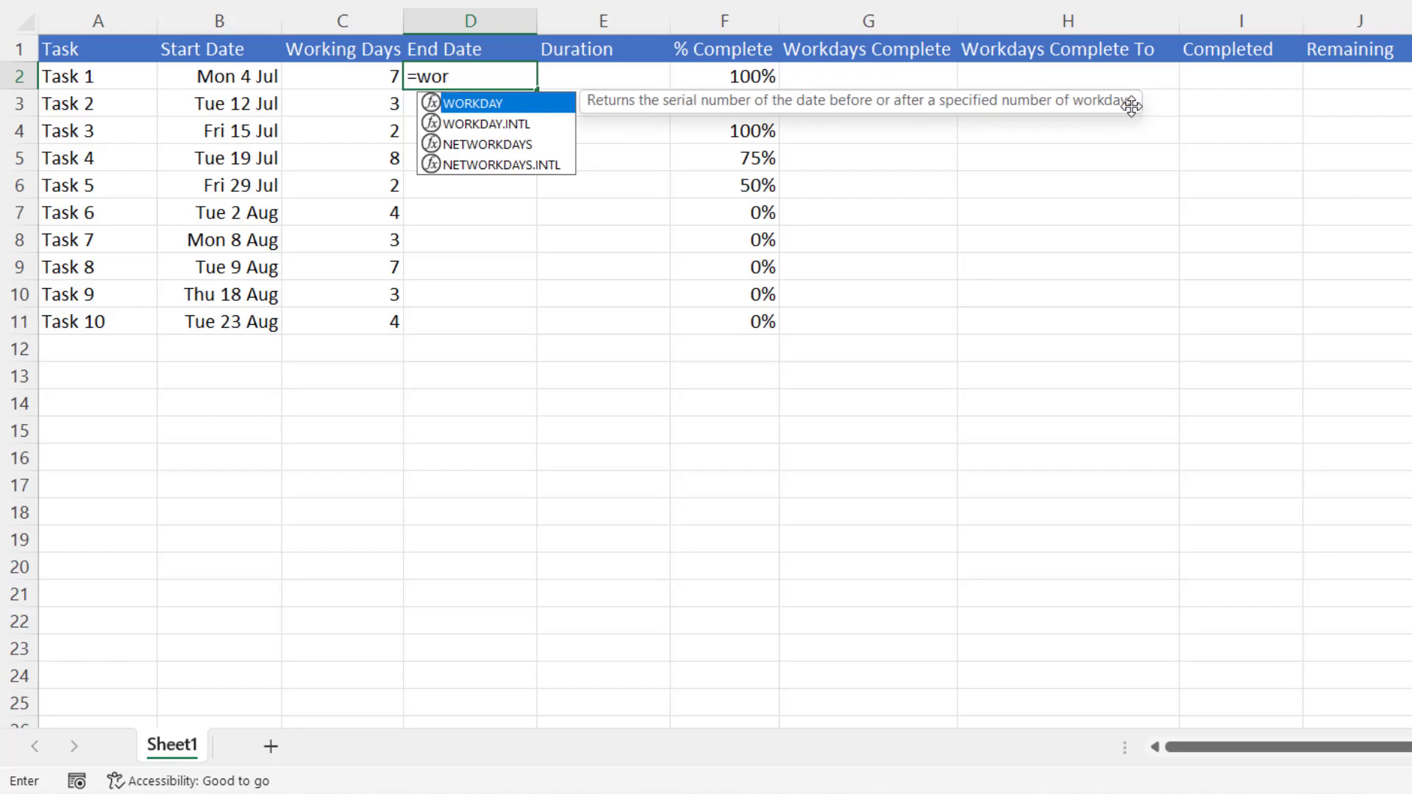
pyautogui.doubleClick(489, 103)
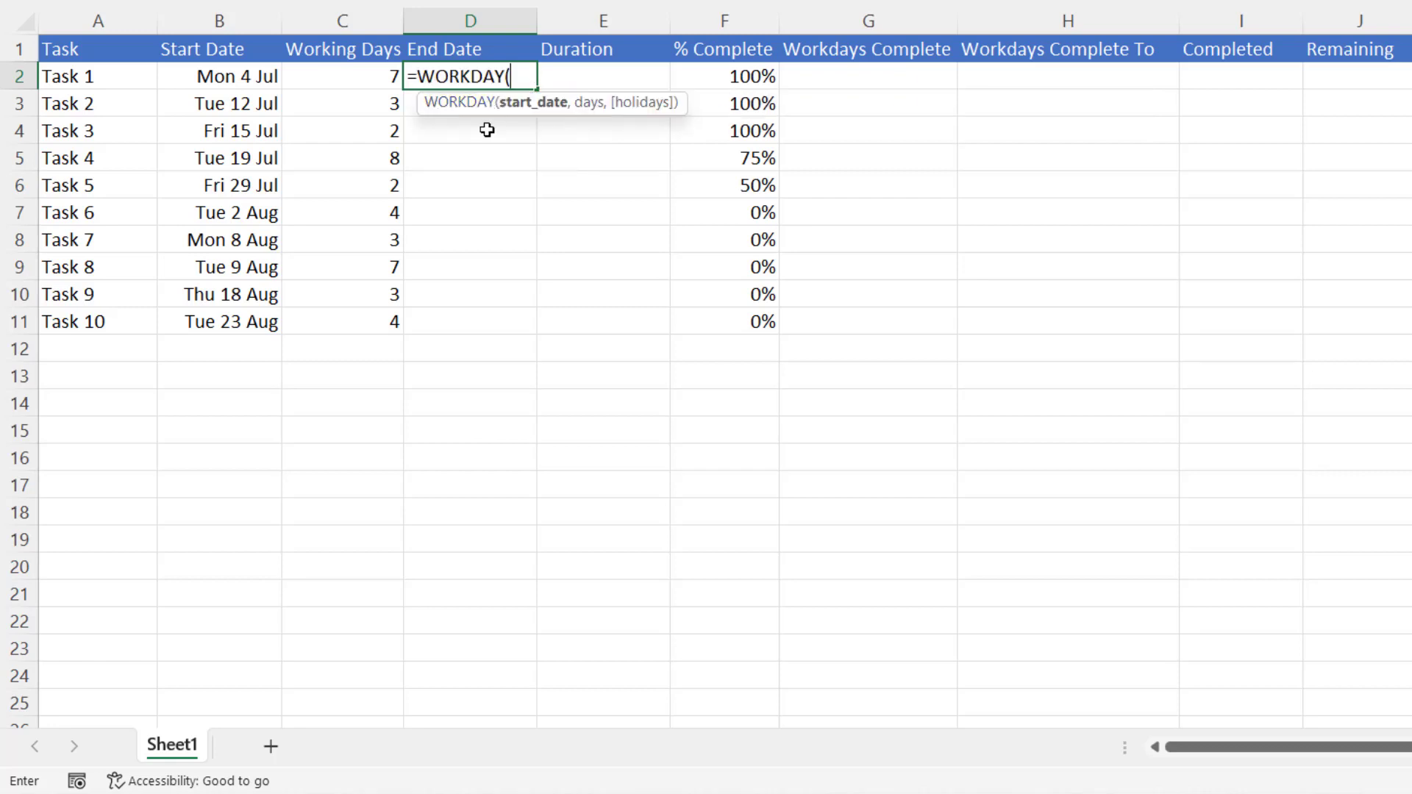
pyautogui.click(228, 75)
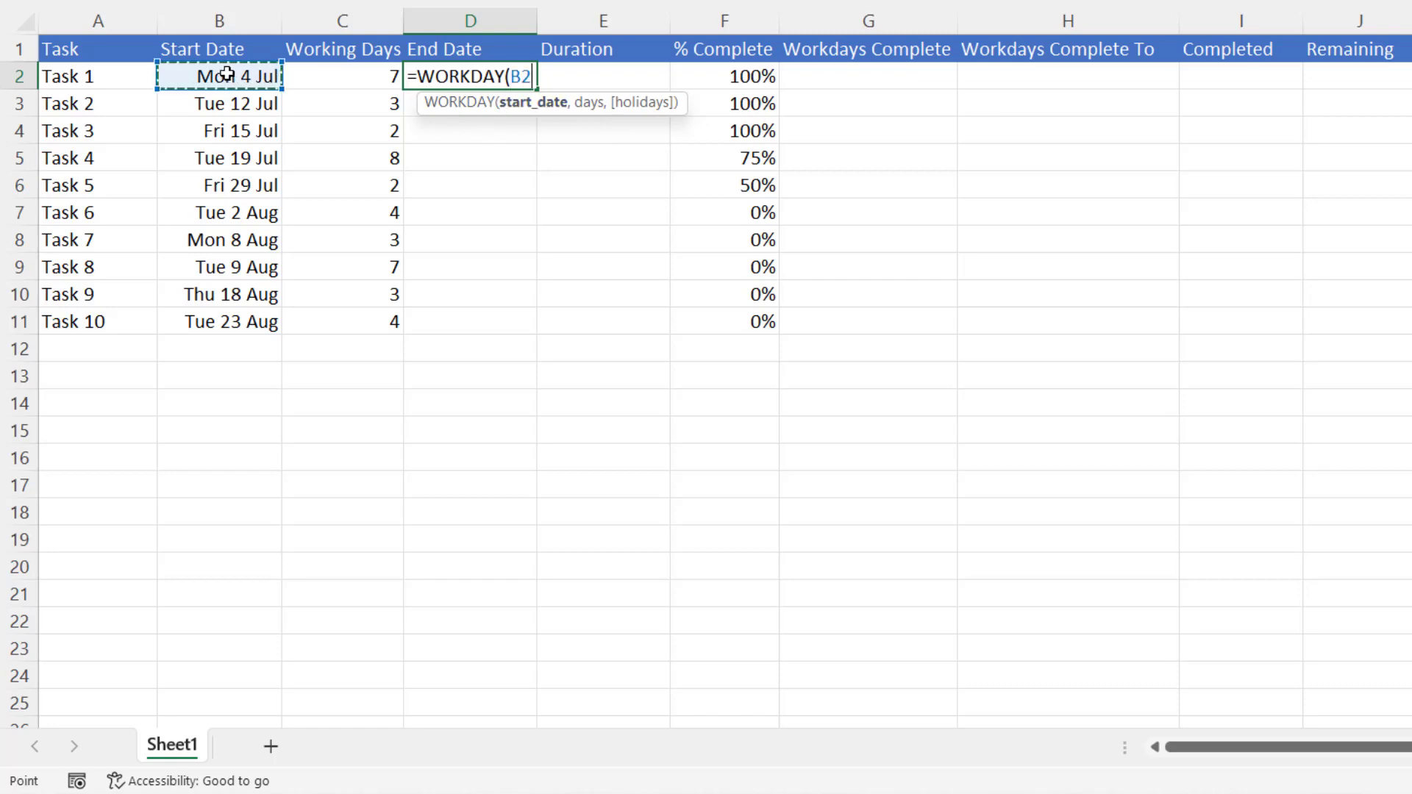
pyautogui.write(',')
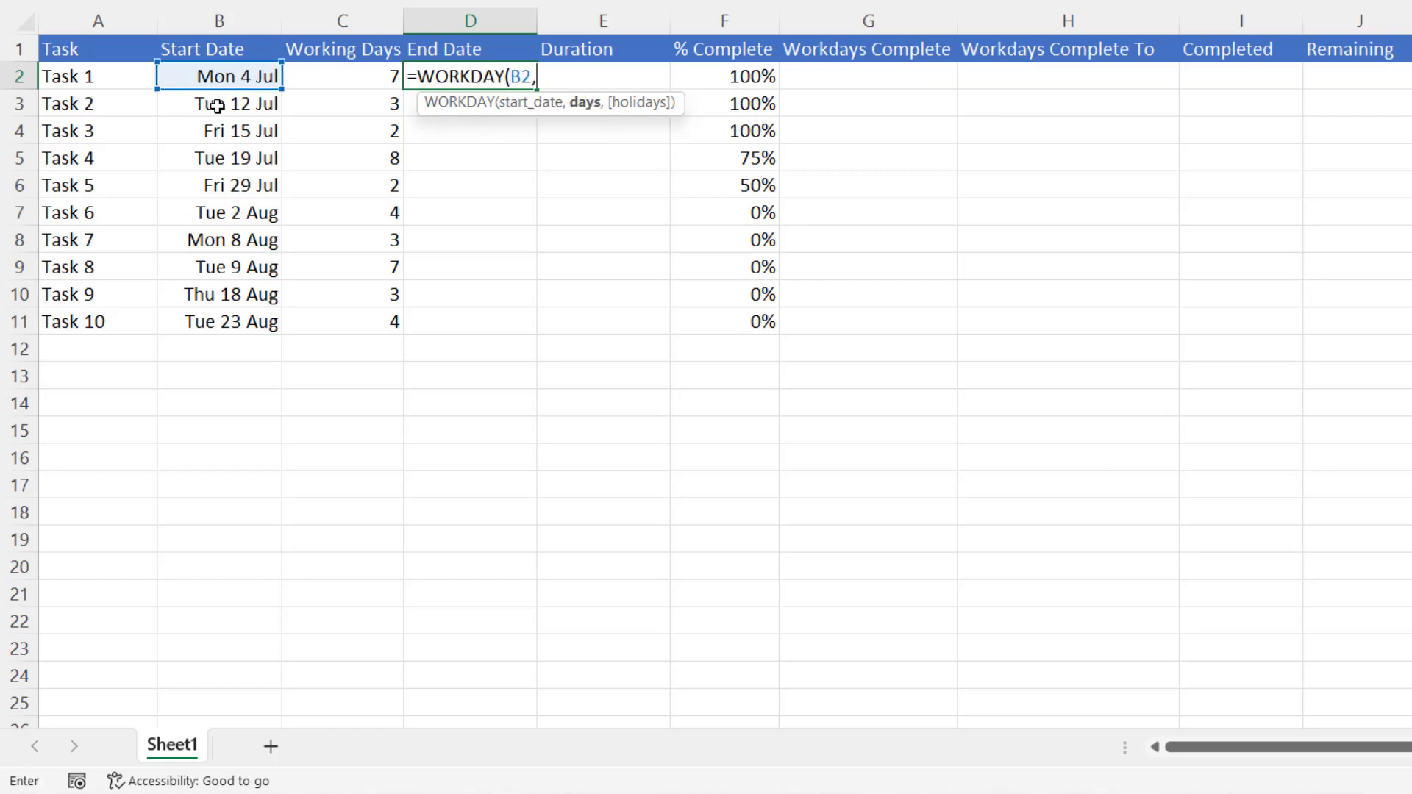
pyautogui.click(335, 79)
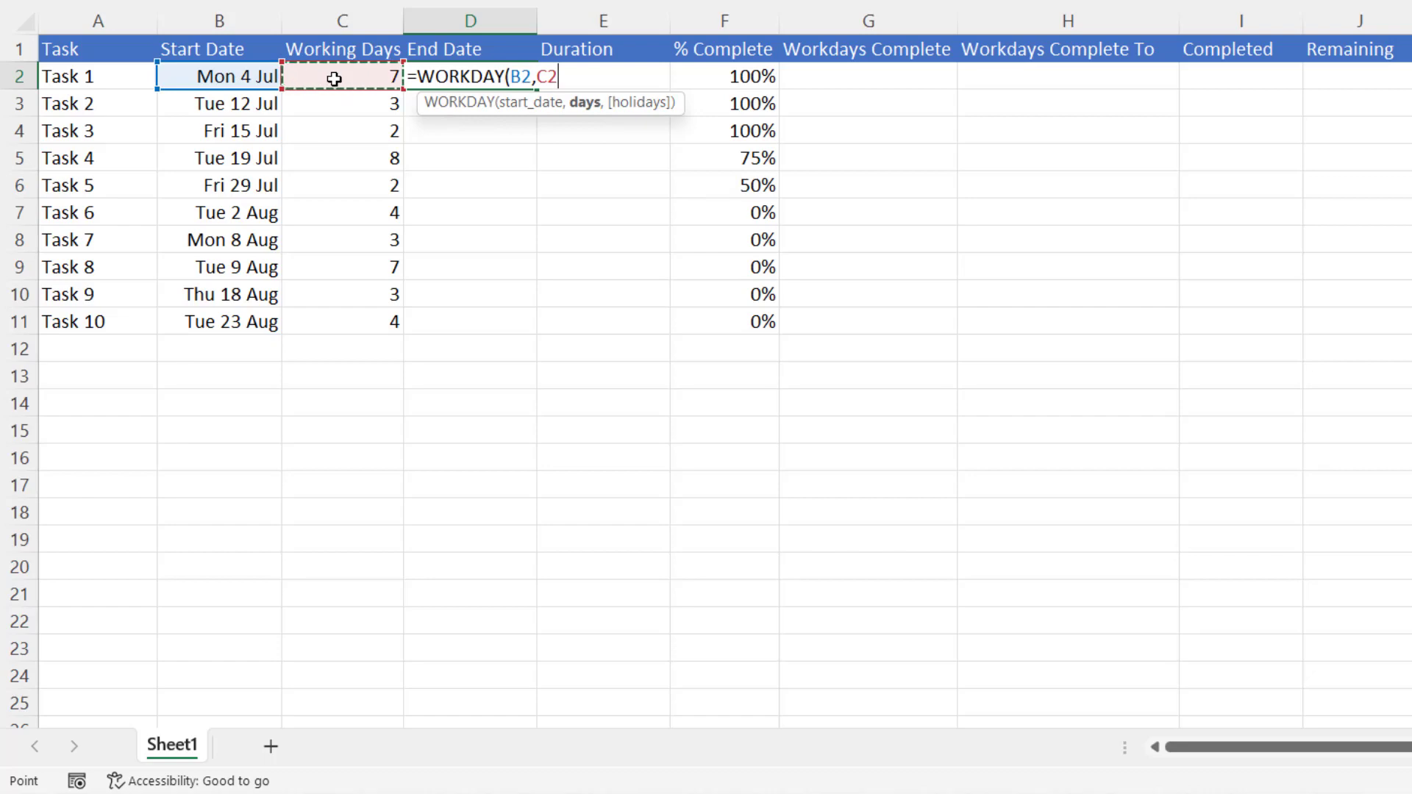
pyautogui.write(',')
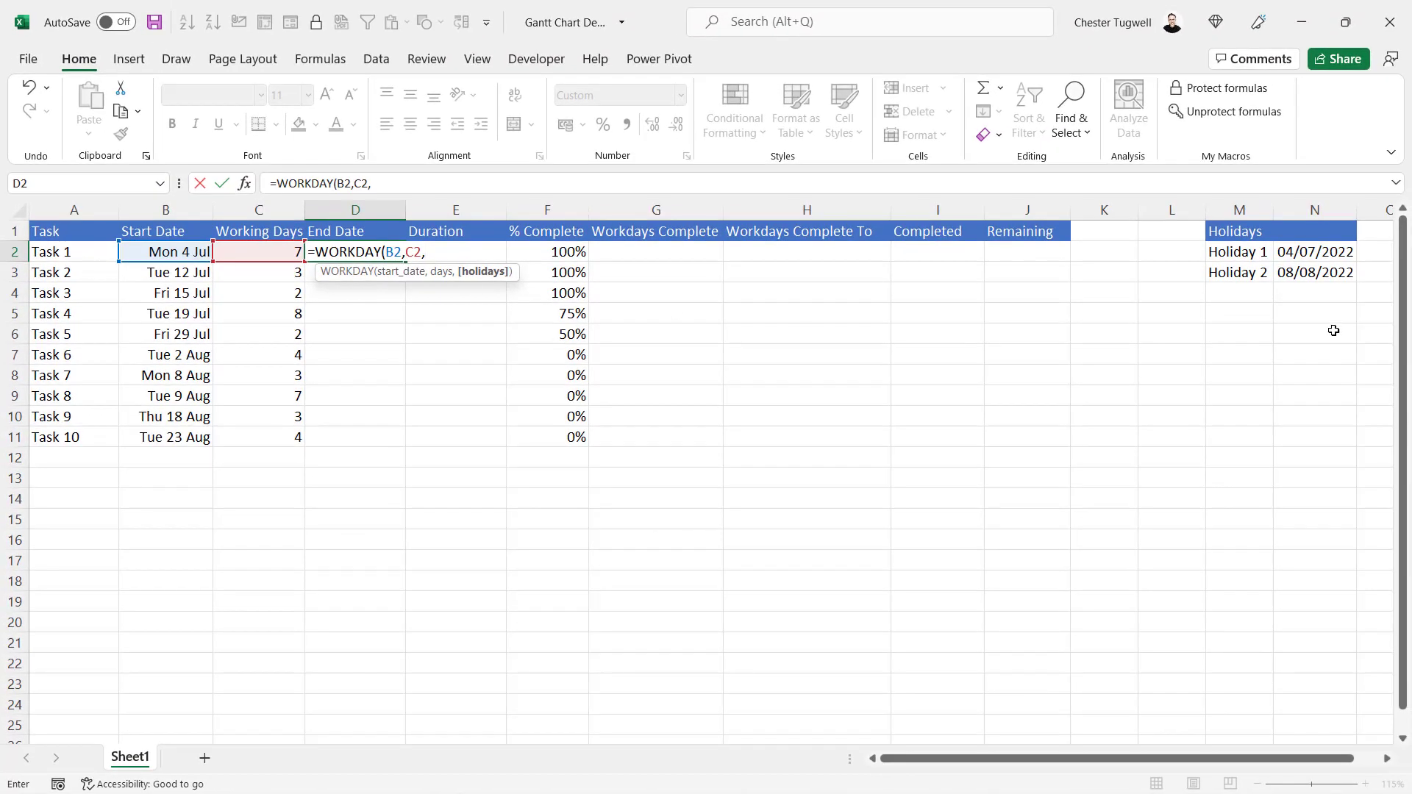
pyautogui.moveTo(1301, 251); pyautogui.dragTo(1302, 278)
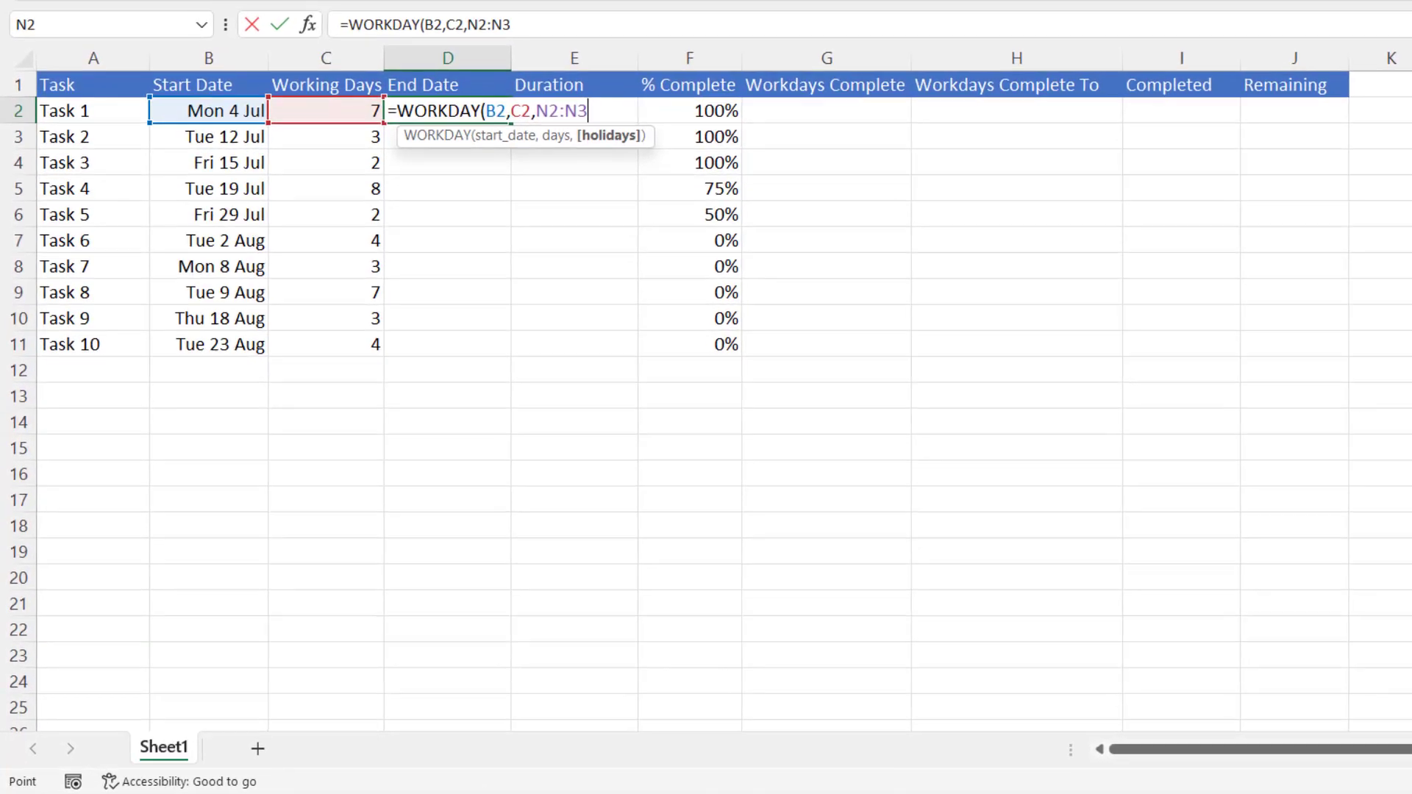
pyautogui.press('F4')
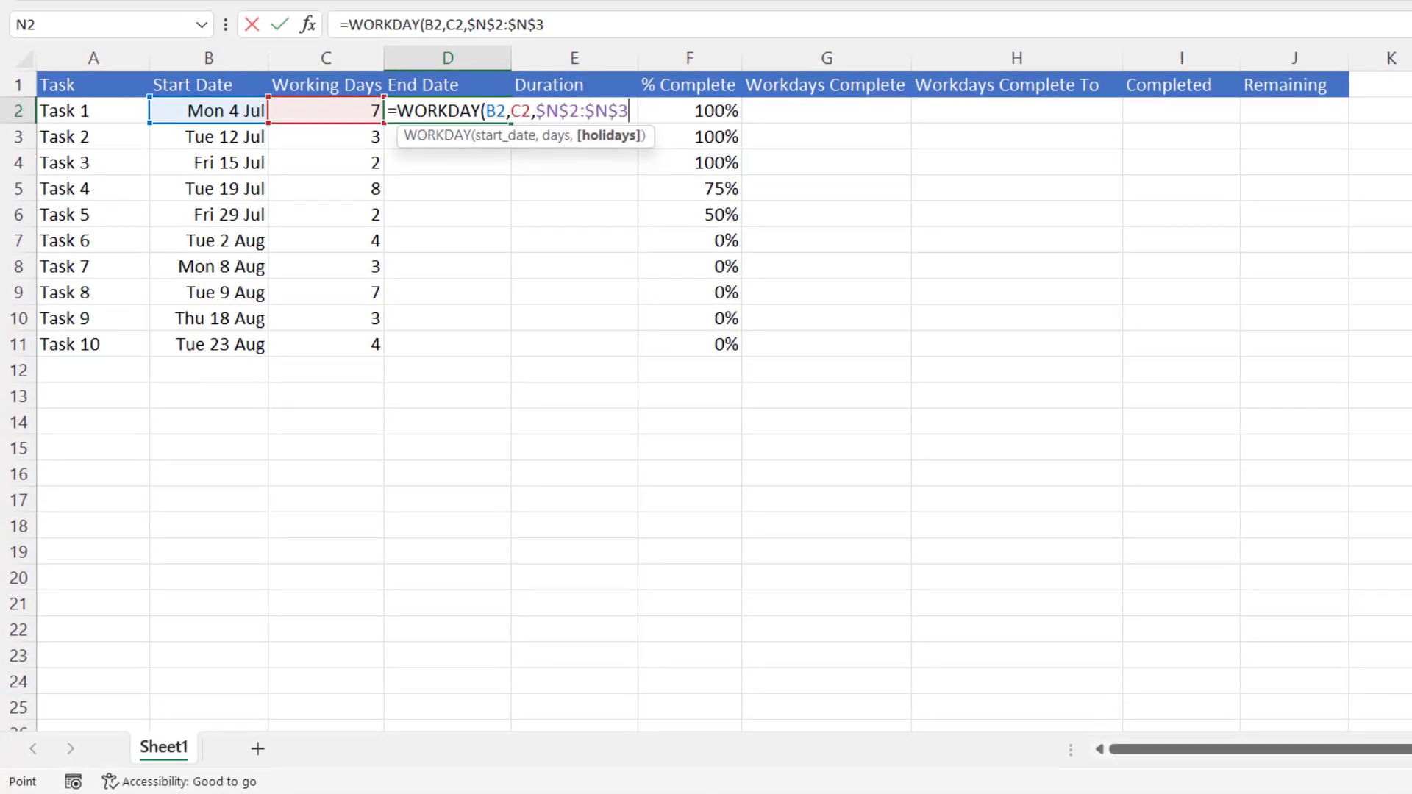
pyautogui.write(')')
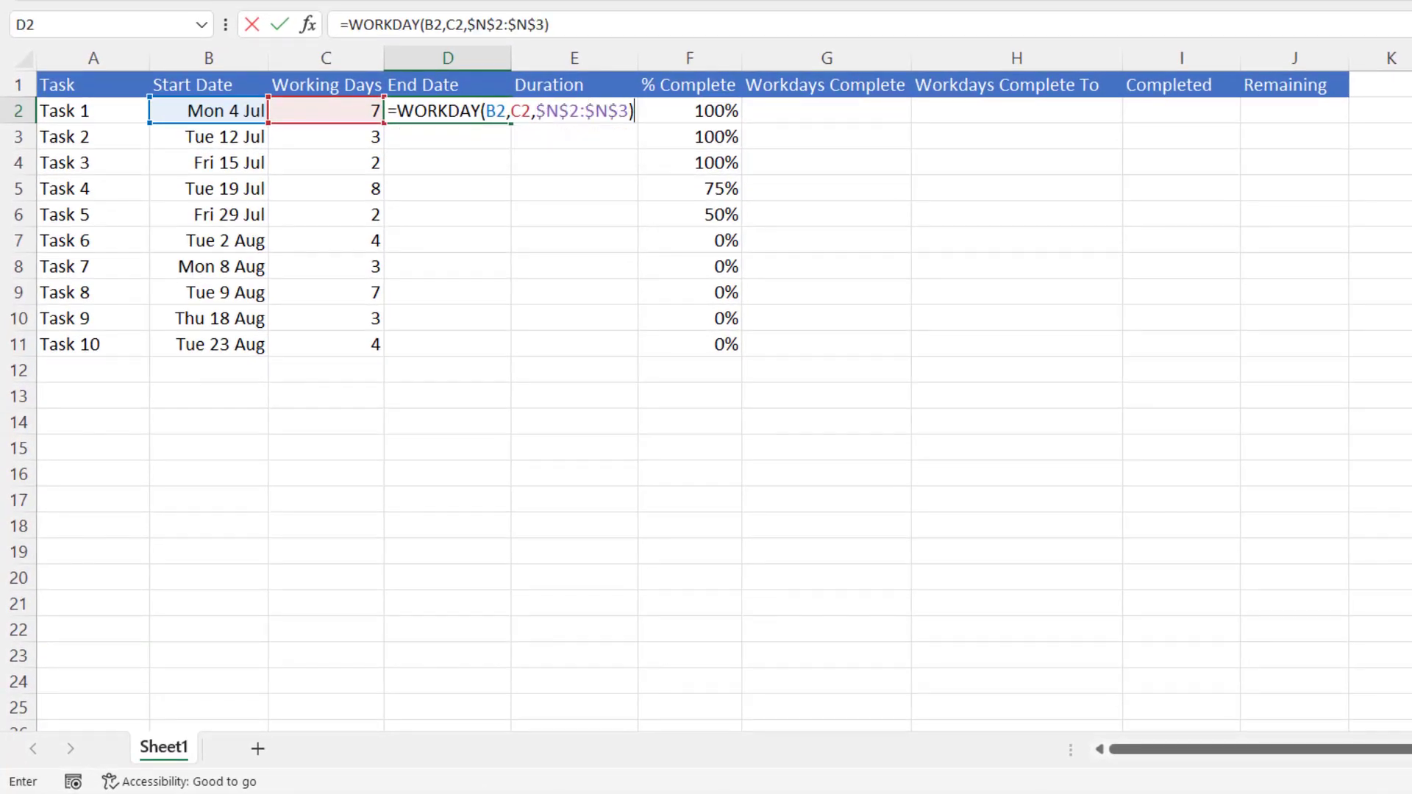
pyautogui.press('Return')
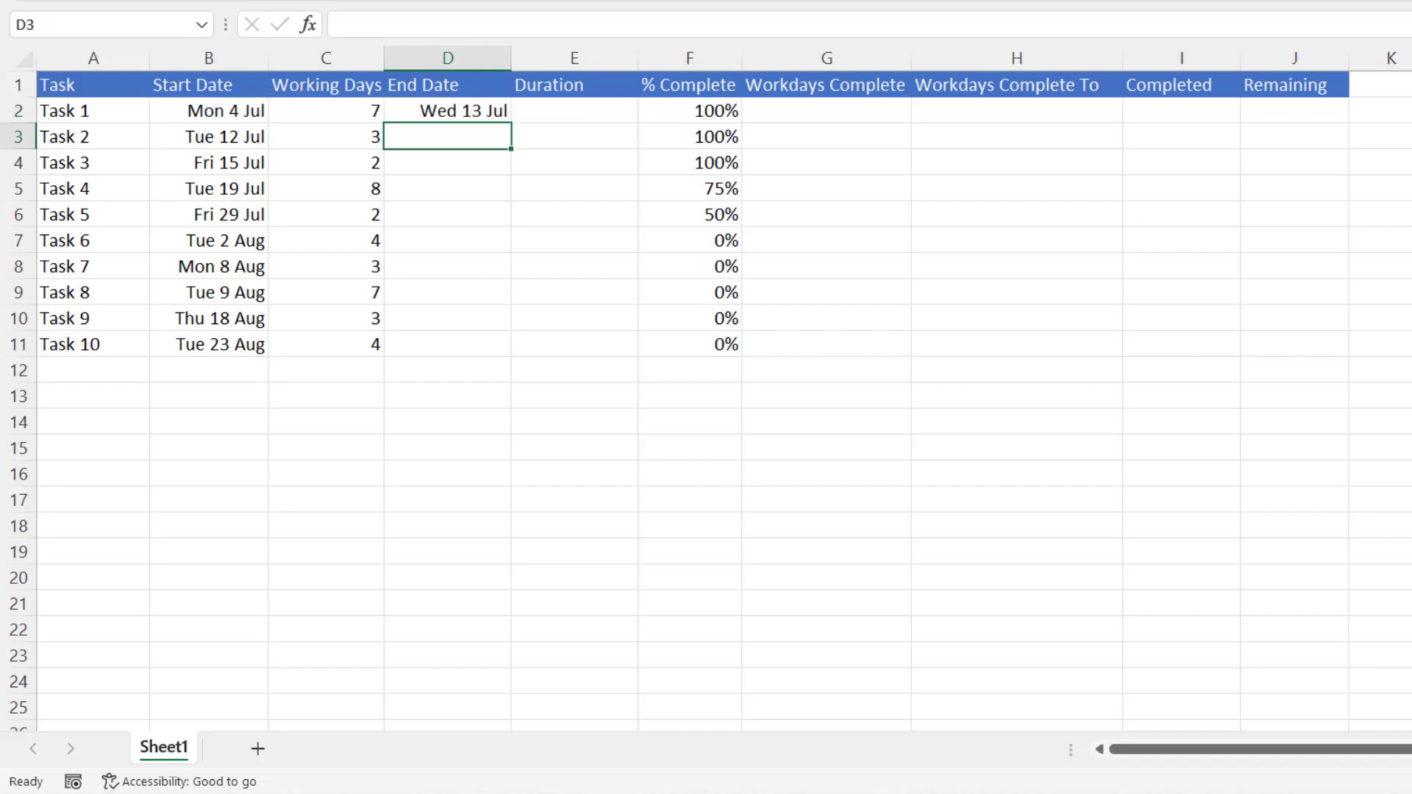
# - Set Task 1's working days in C2 to 1 to test the end date formula
pyautogui.click(355, 109)
pyautogui.write('1')
pyautogui.click(337, 155)
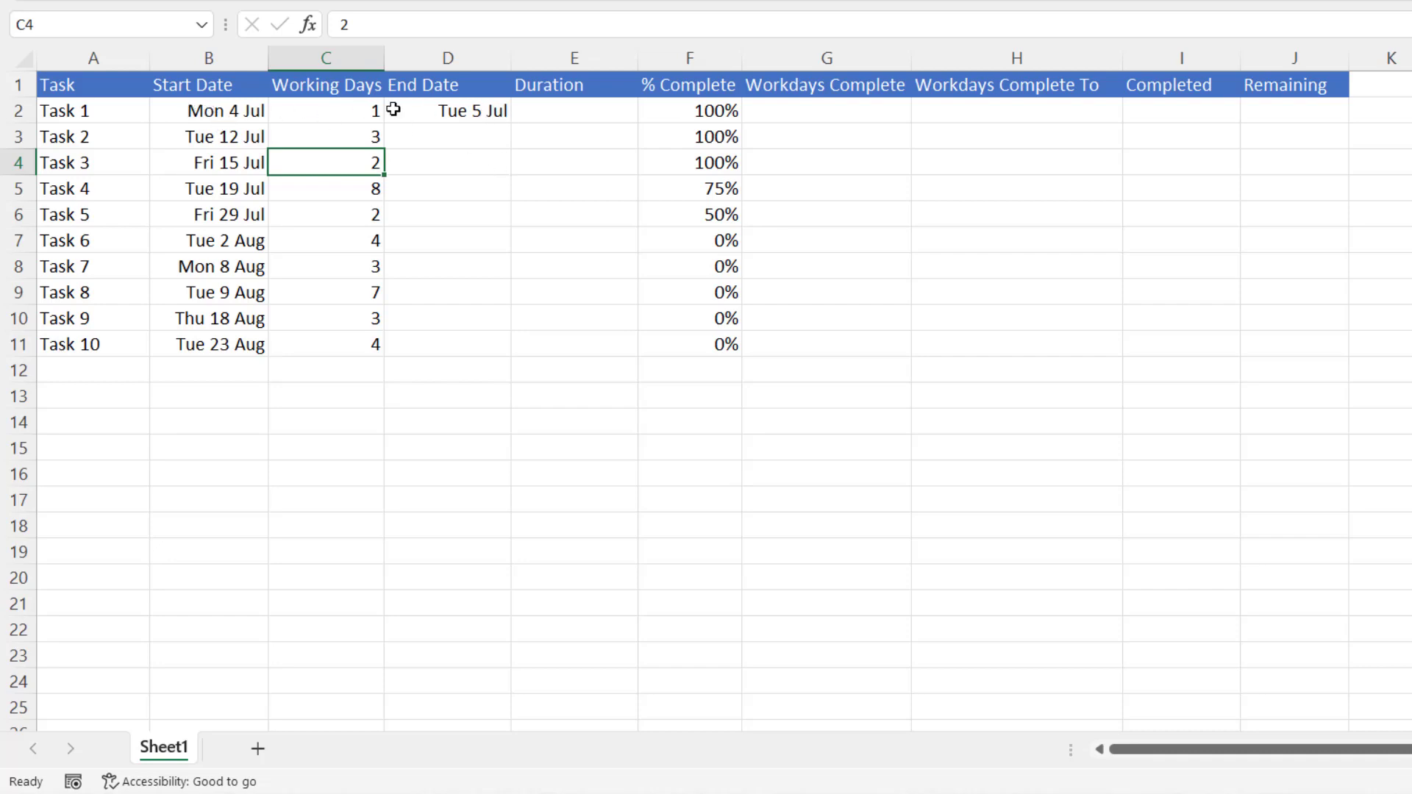
# - Subtract 1 from the end date formula in D2, making it =WORKDAY(B2,C2,$N$2:$N$3)-1
pyautogui.doubleClick(479, 111)
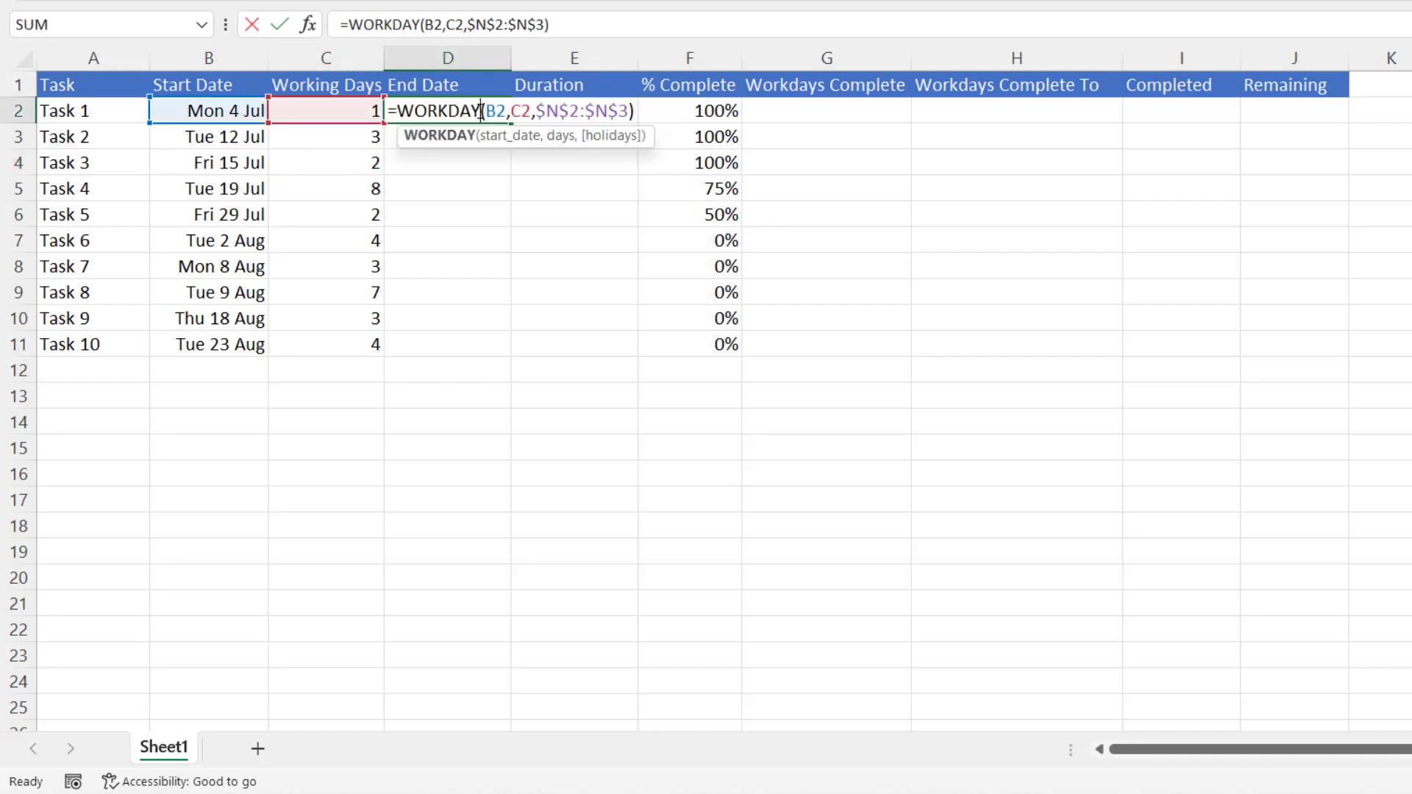
pyautogui.click(635, 112)
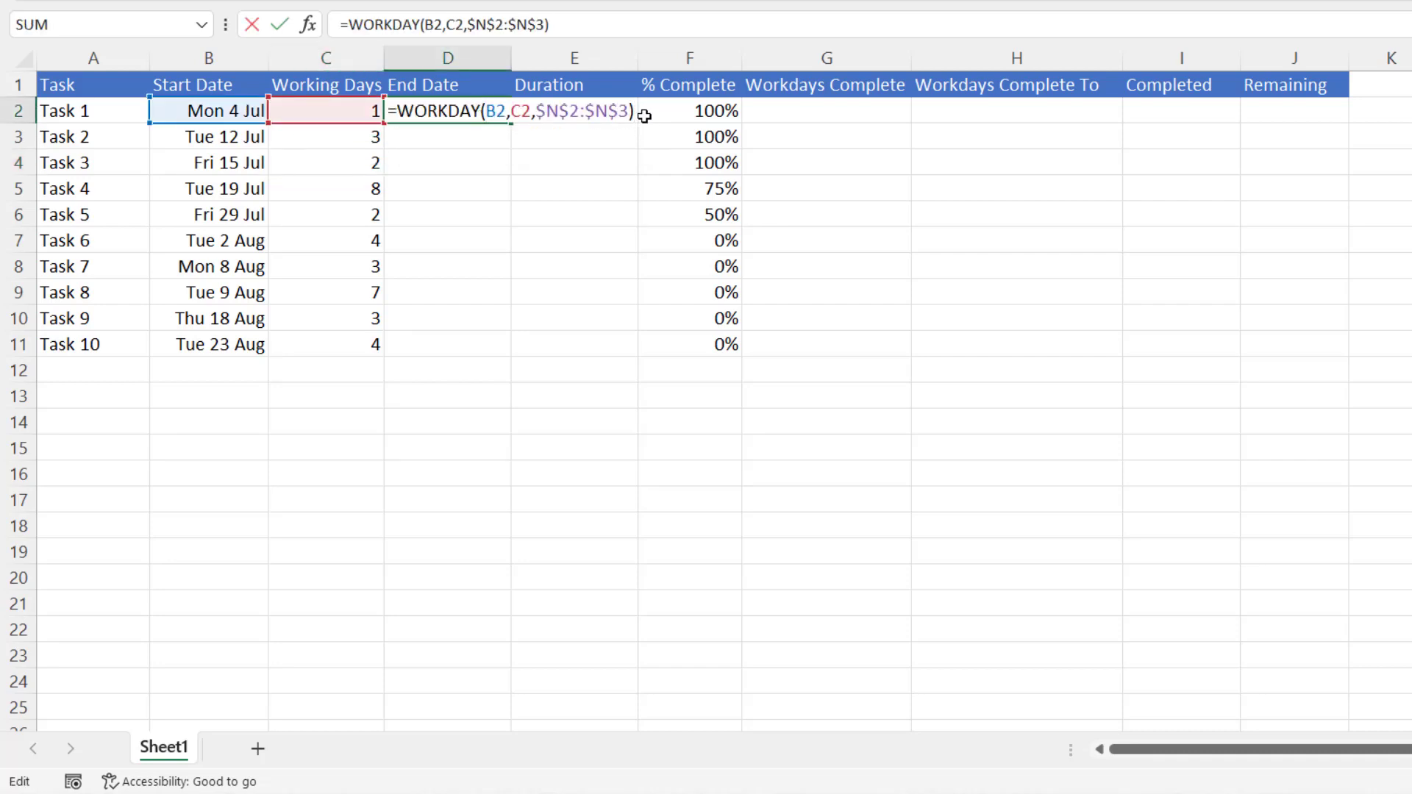
pyautogui.write('-1')
pyautogui.press('Return')
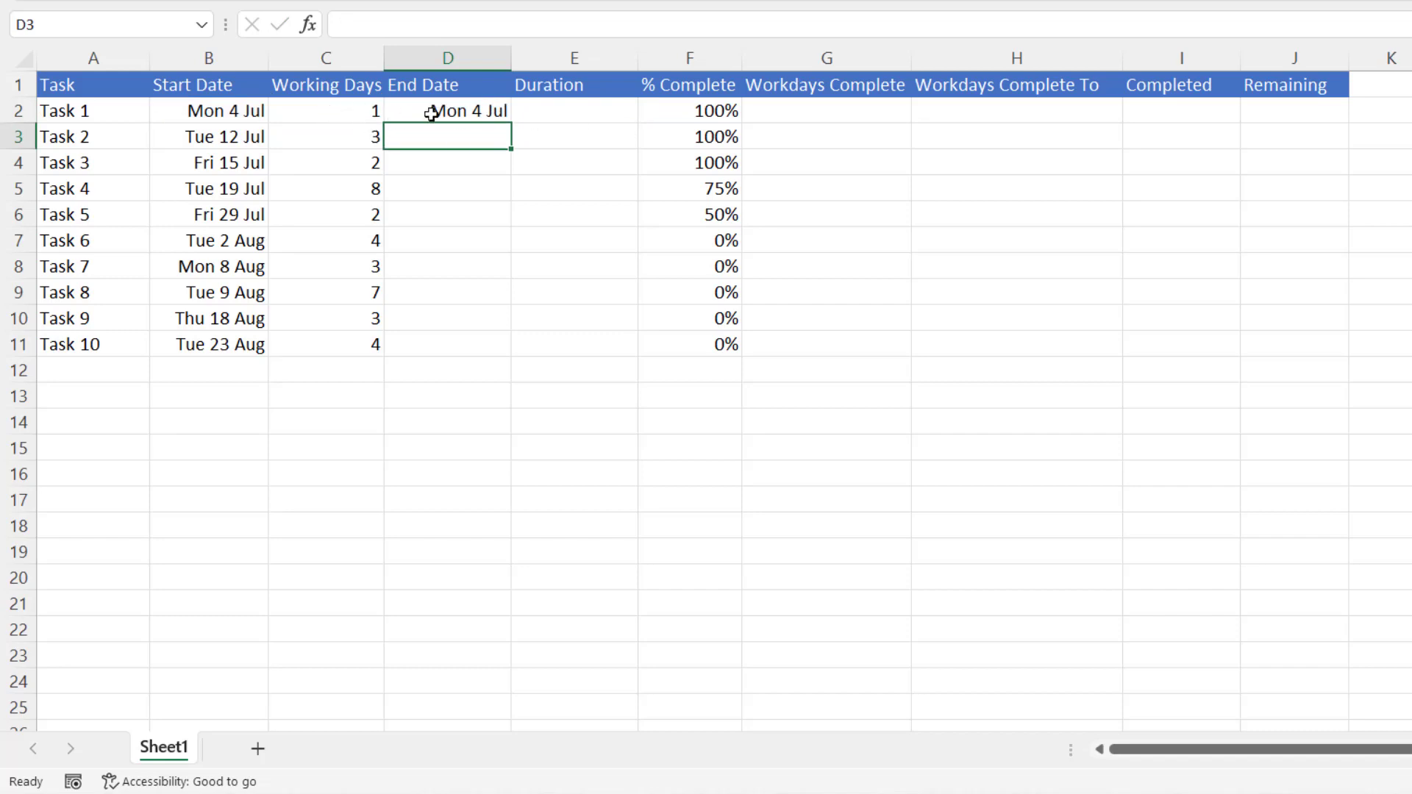
# - Set Task 1's working days in C2 to 7 and fill the D2 end date formula down to Task 10
pyautogui.click(361, 115)
pyautogui.write('7')
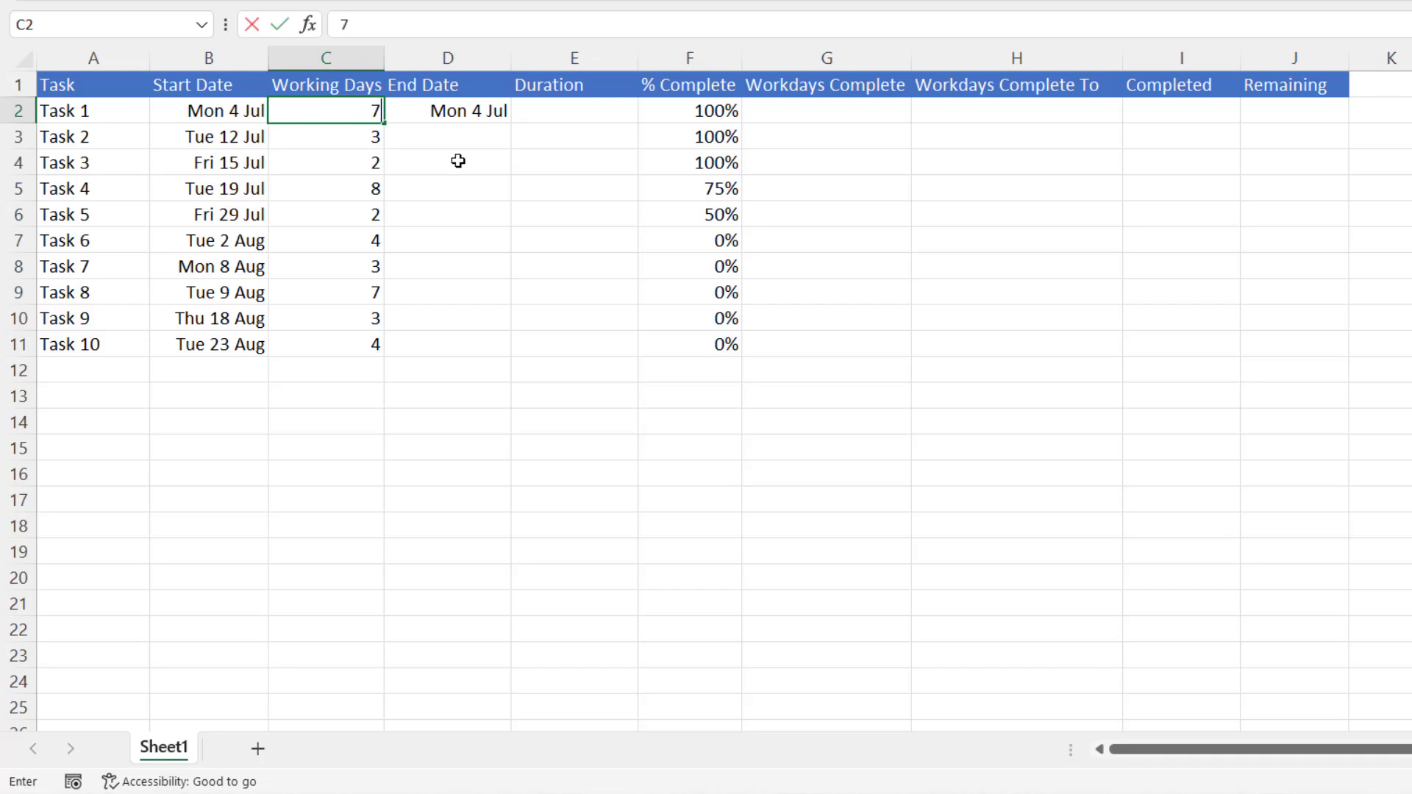
pyautogui.click(457, 156)
pyautogui.click(472, 110)
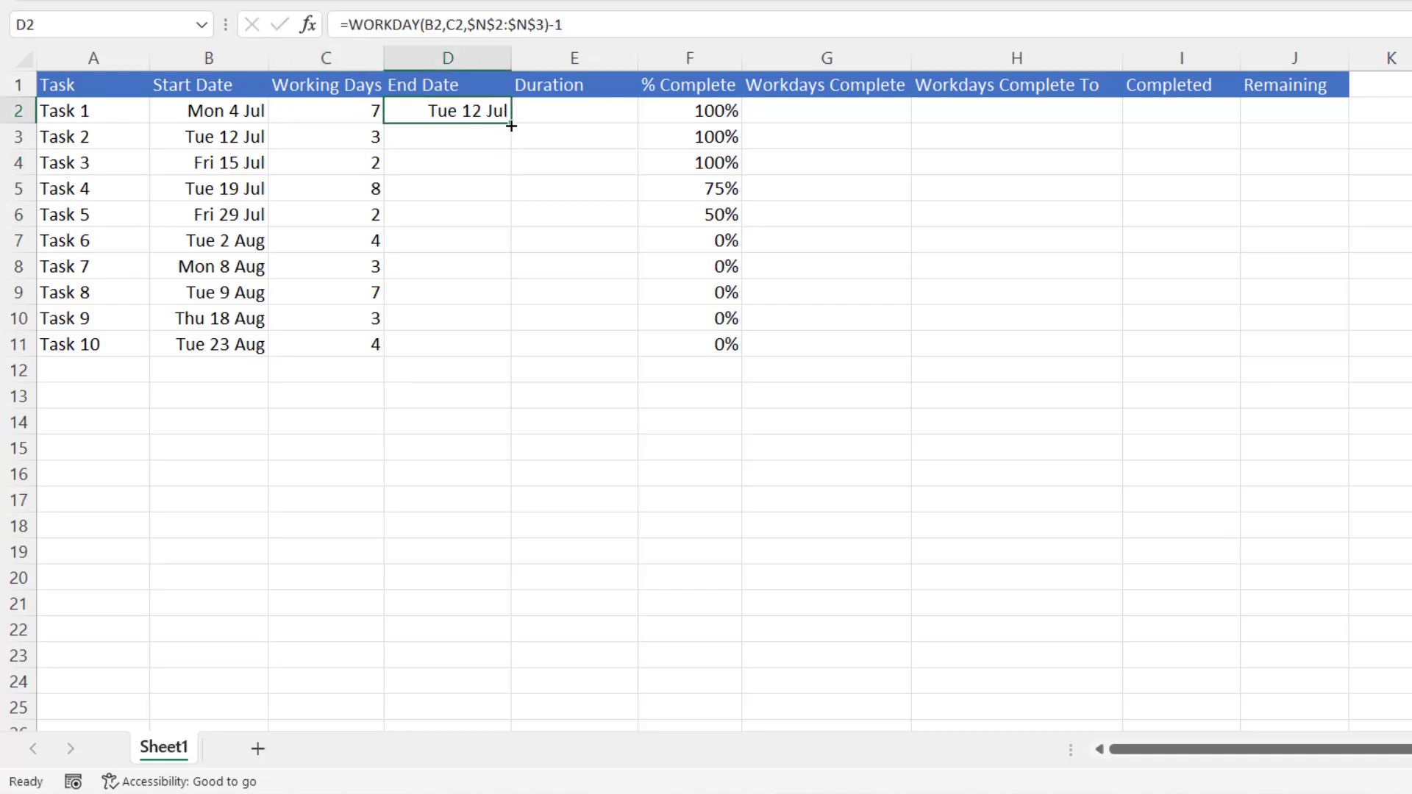
pyautogui.doubleClick(512, 125)
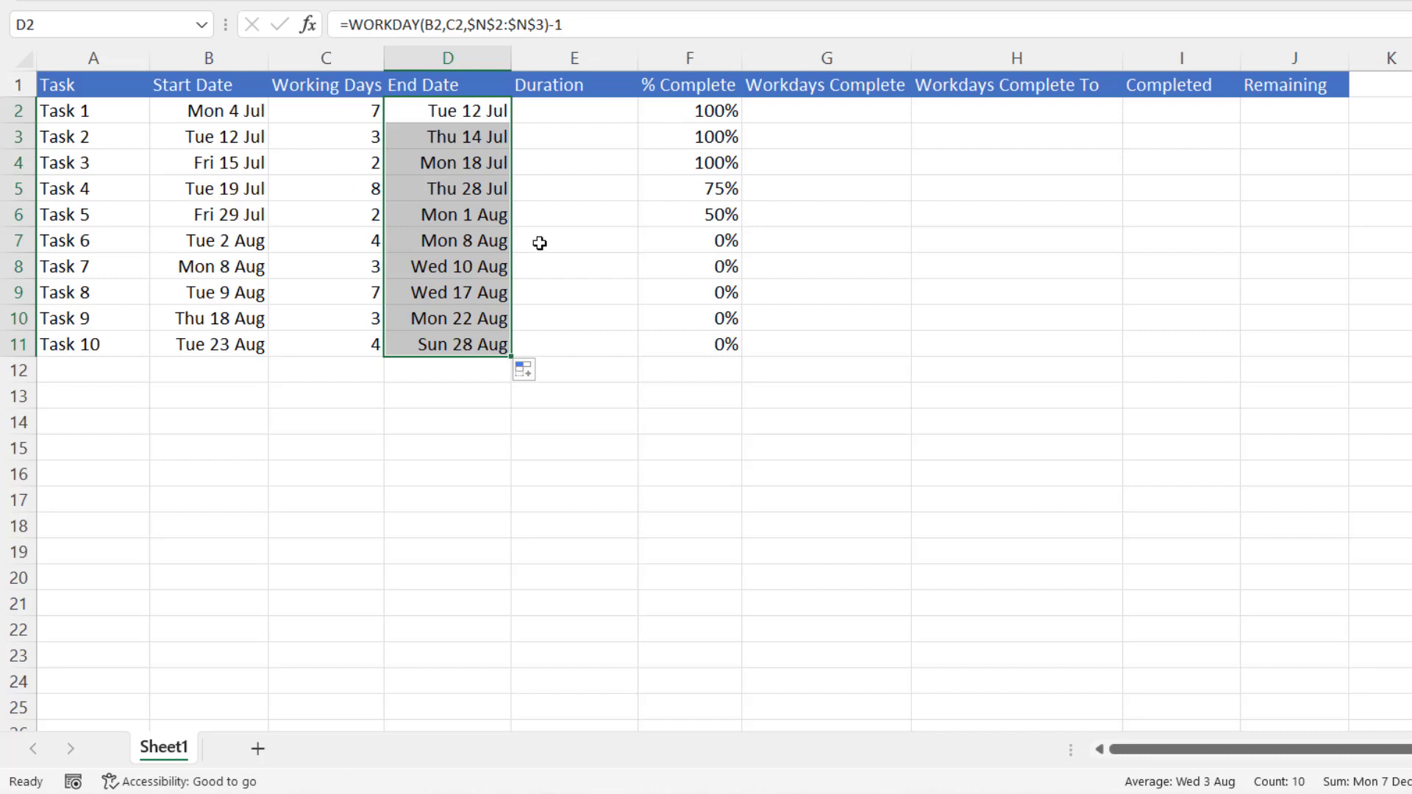
# - Calculate the duration in E2 with =D2-B2+1 and fill the formula down to Task 10
pyautogui.click(558, 110)
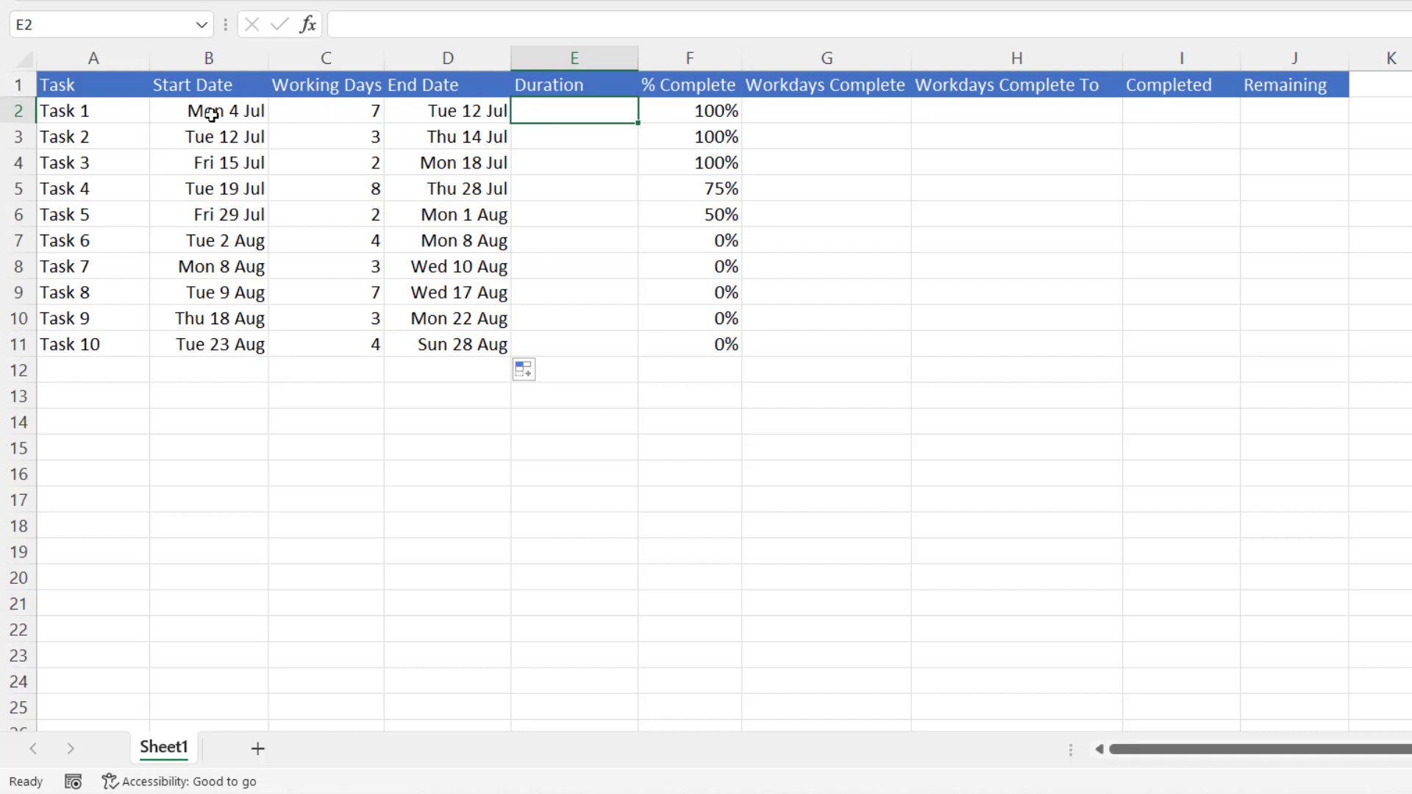
pyautogui.doubleClick(548, 111)
pyautogui.write('=')
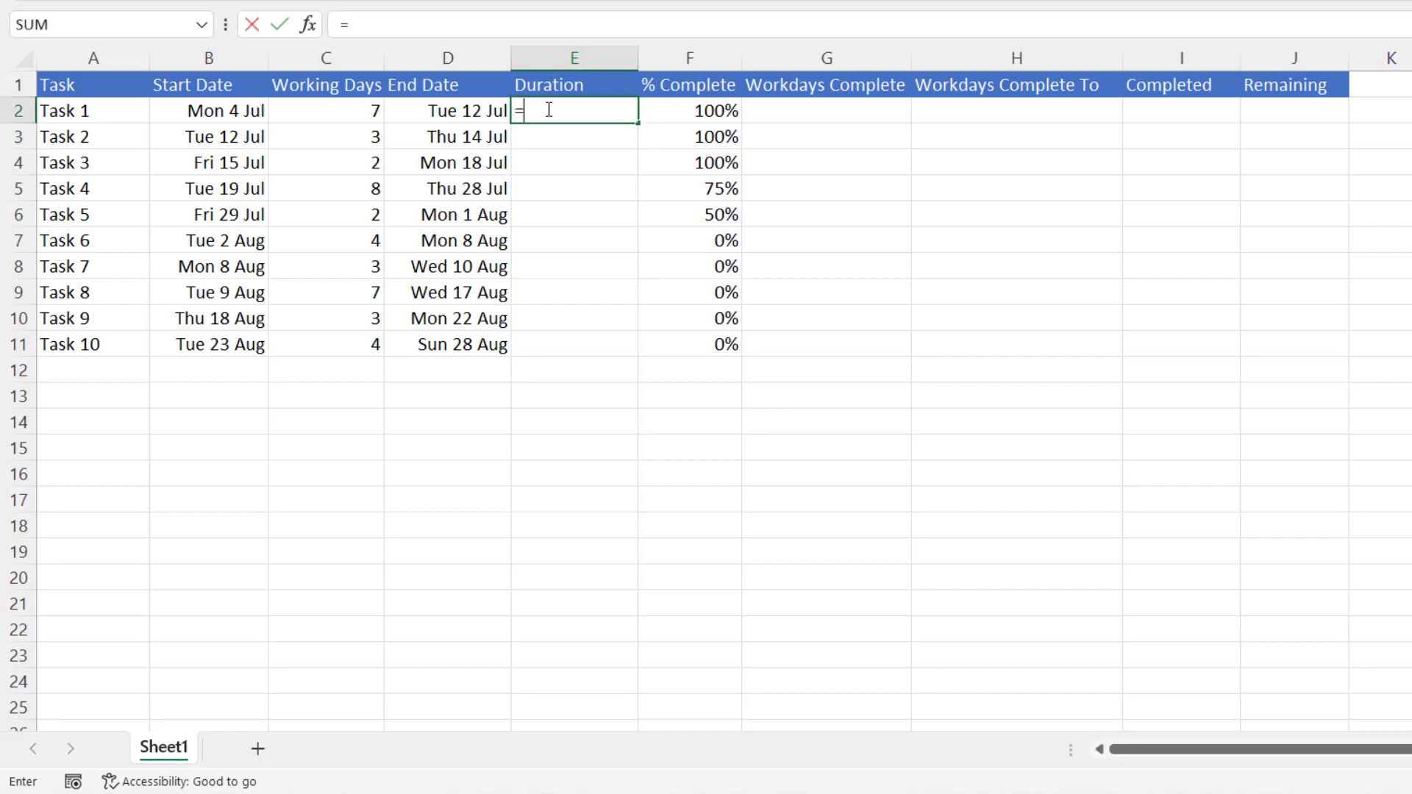
pyautogui.click(470, 110)
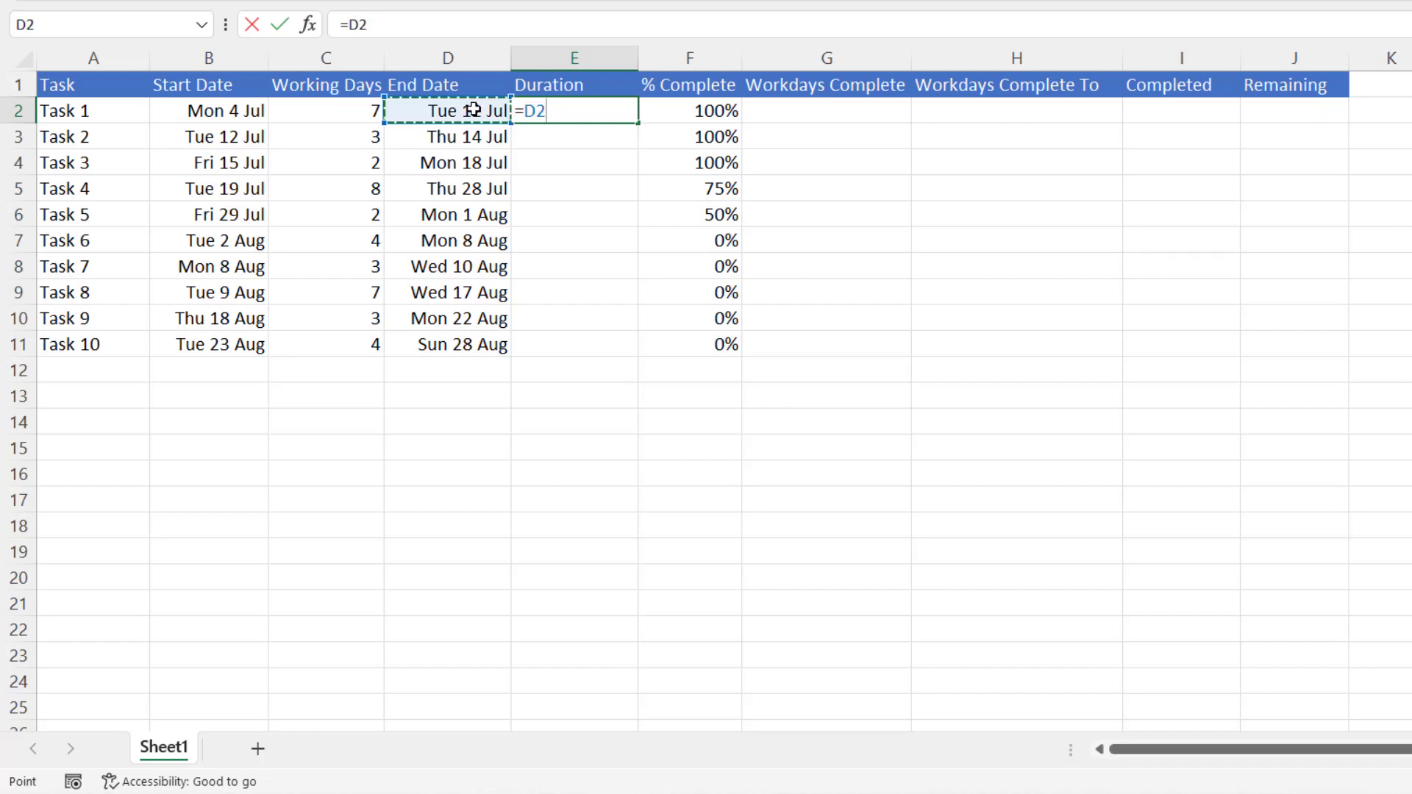
pyautogui.write('-')
pyautogui.click(229, 109)
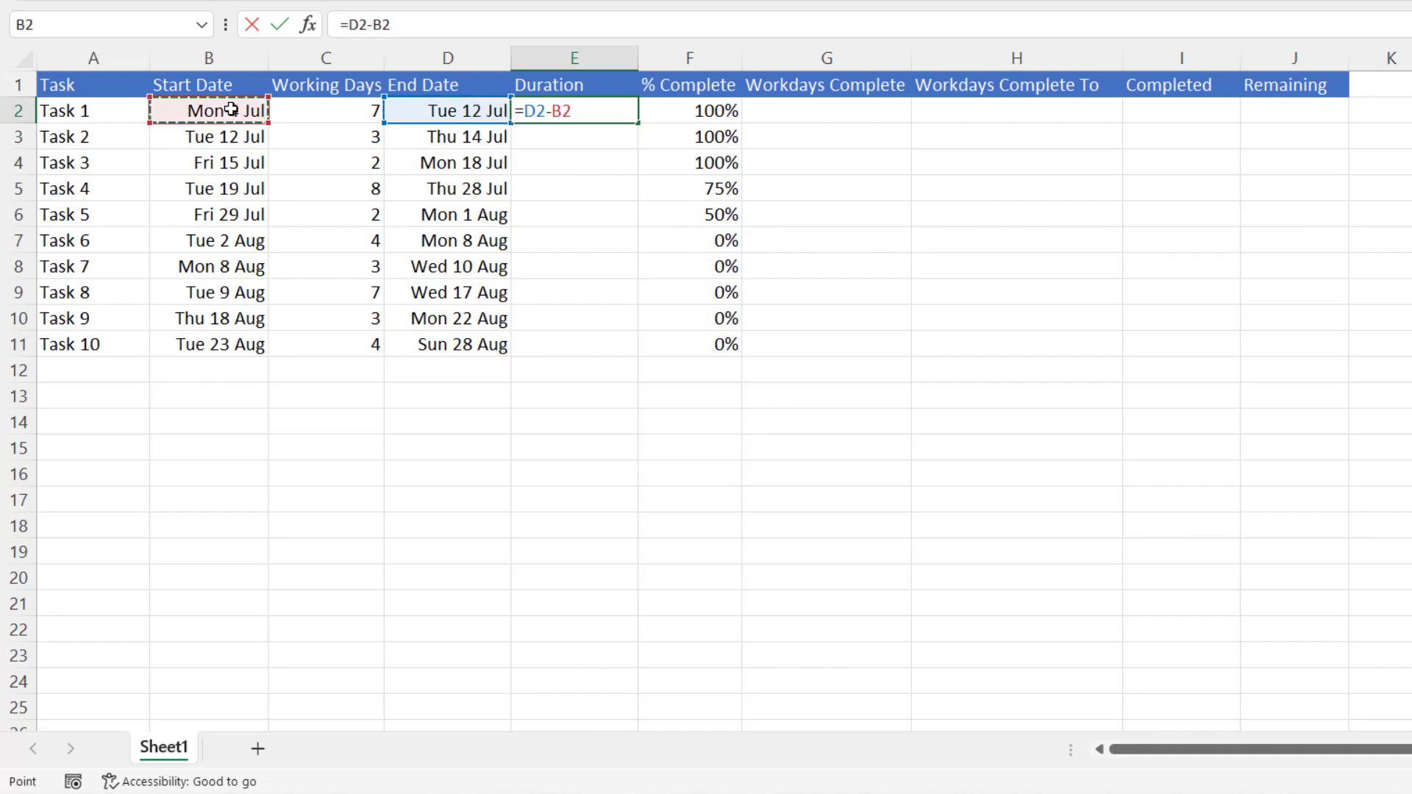
pyautogui.write('+1')
pyautogui.press('Return')
pyautogui.click(624, 113)
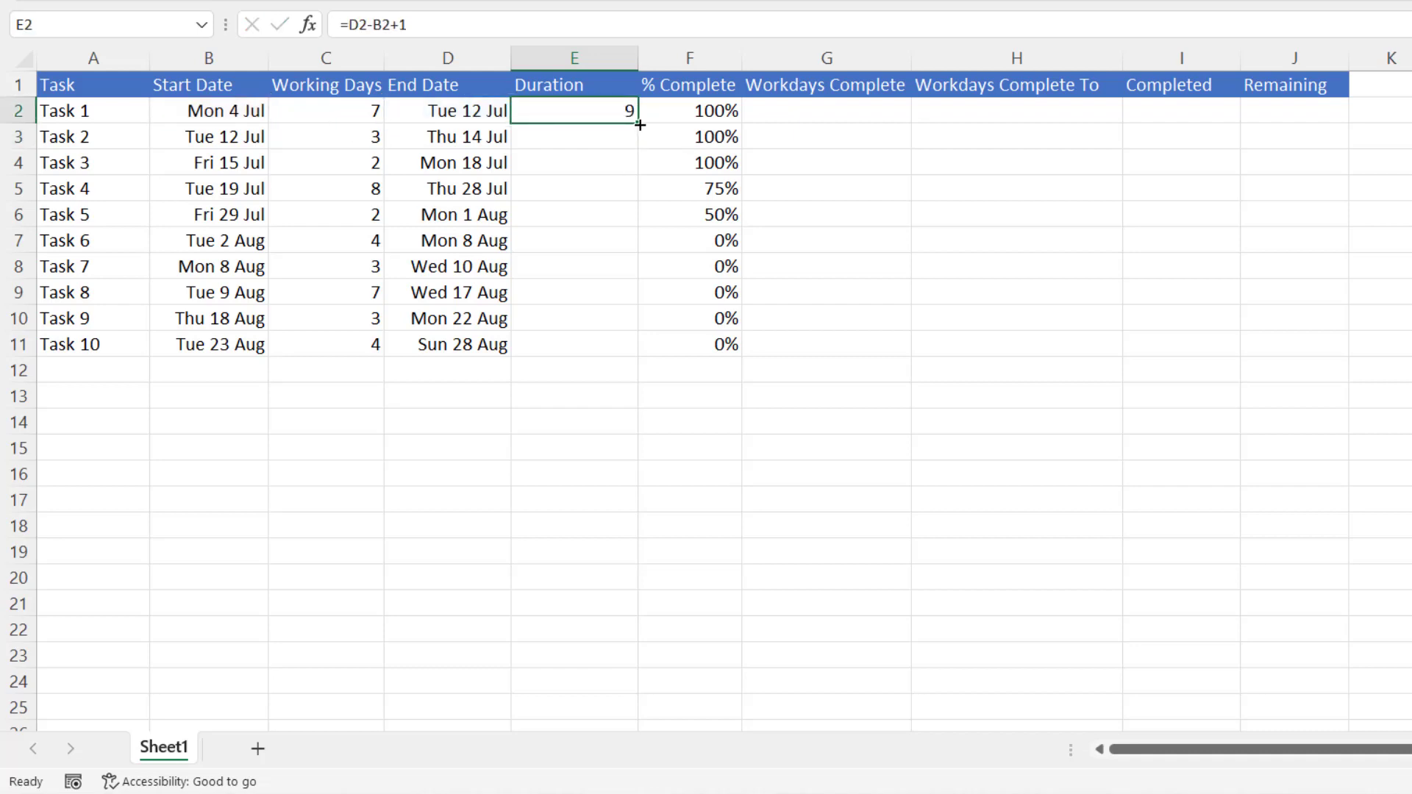
pyautogui.doubleClick(640, 125)
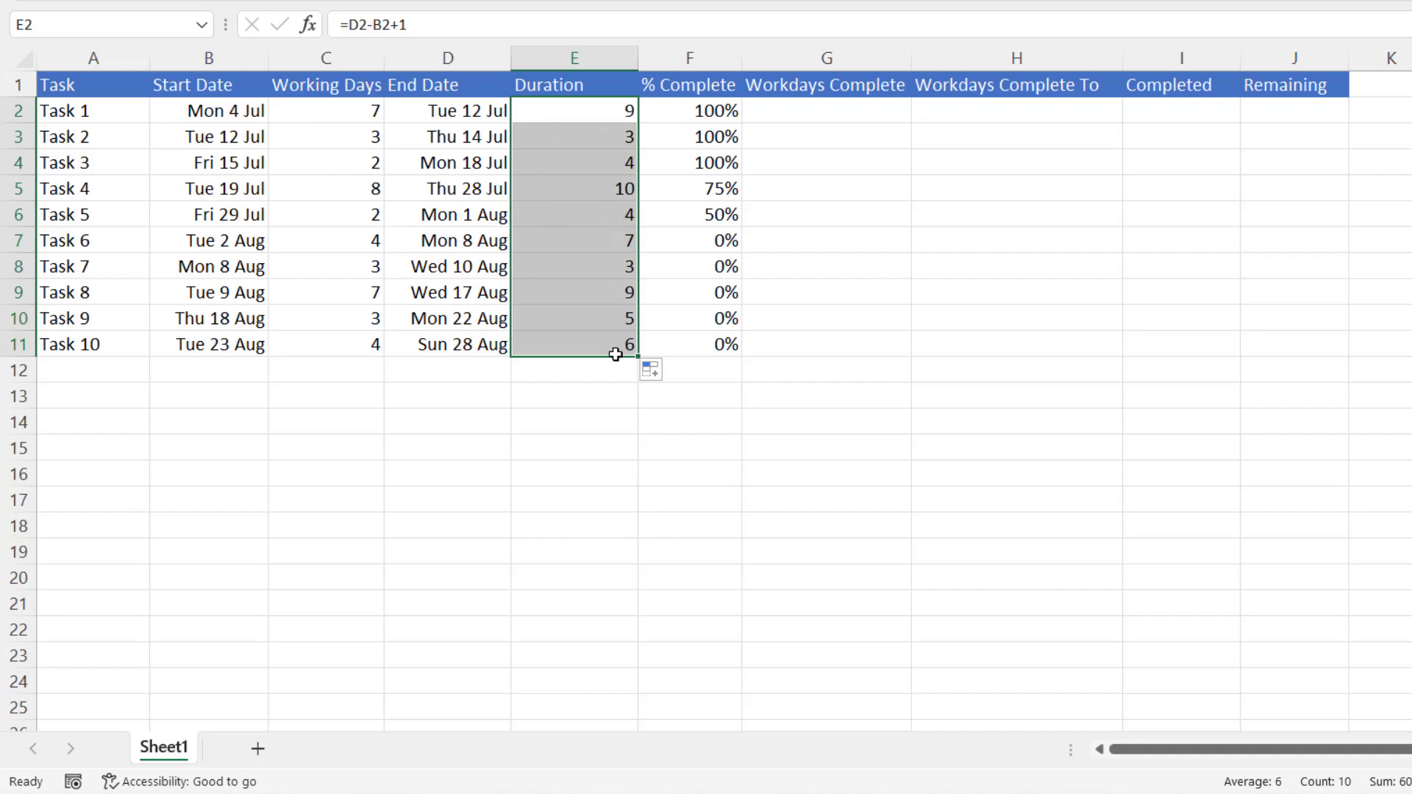
# - Calculate the completed workdays in G2 with =C2*F2 and fill the formula down to Task 10
pyautogui.click(726, 109)
pyautogui.moveTo(727, 147); pyautogui.dragTo(723, 343)
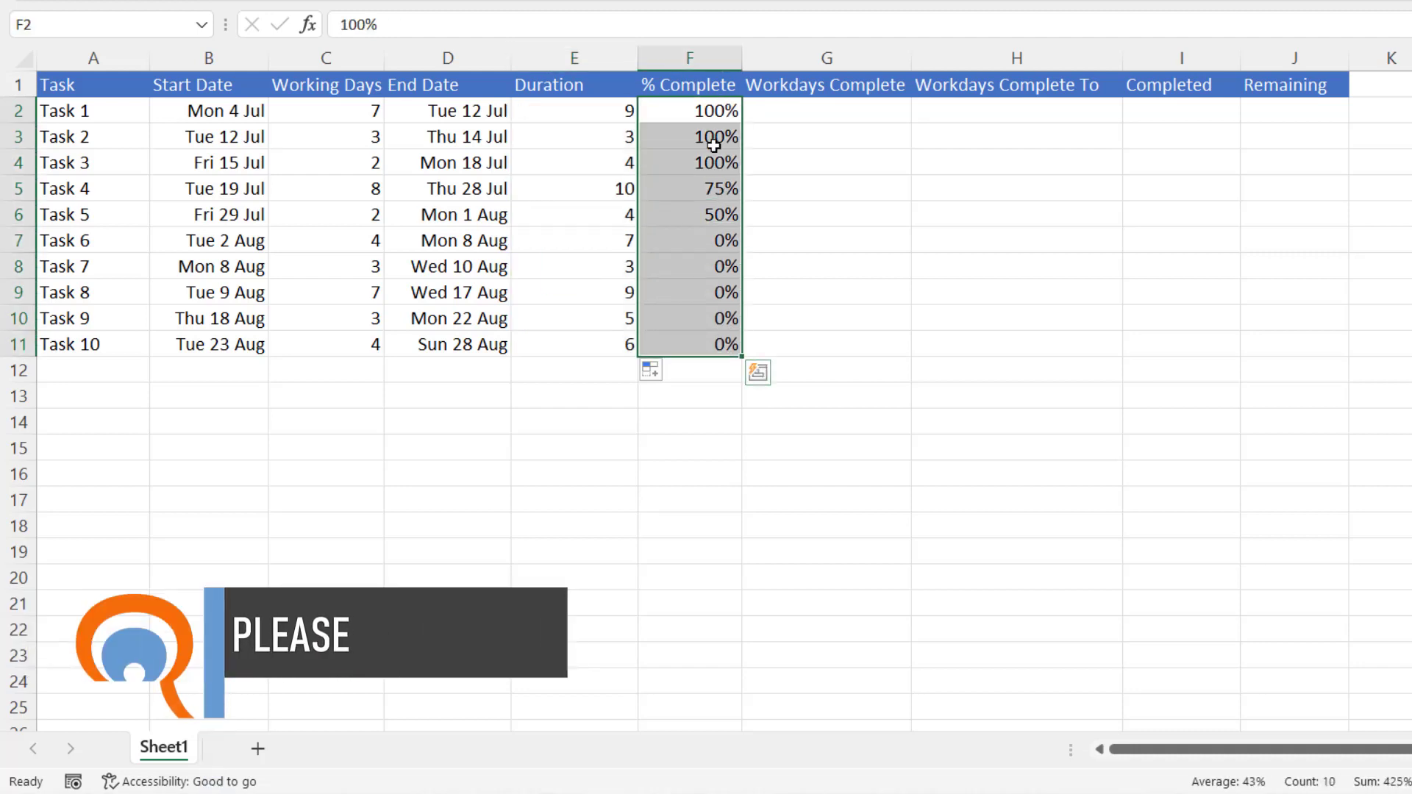
pyautogui.click(817, 111)
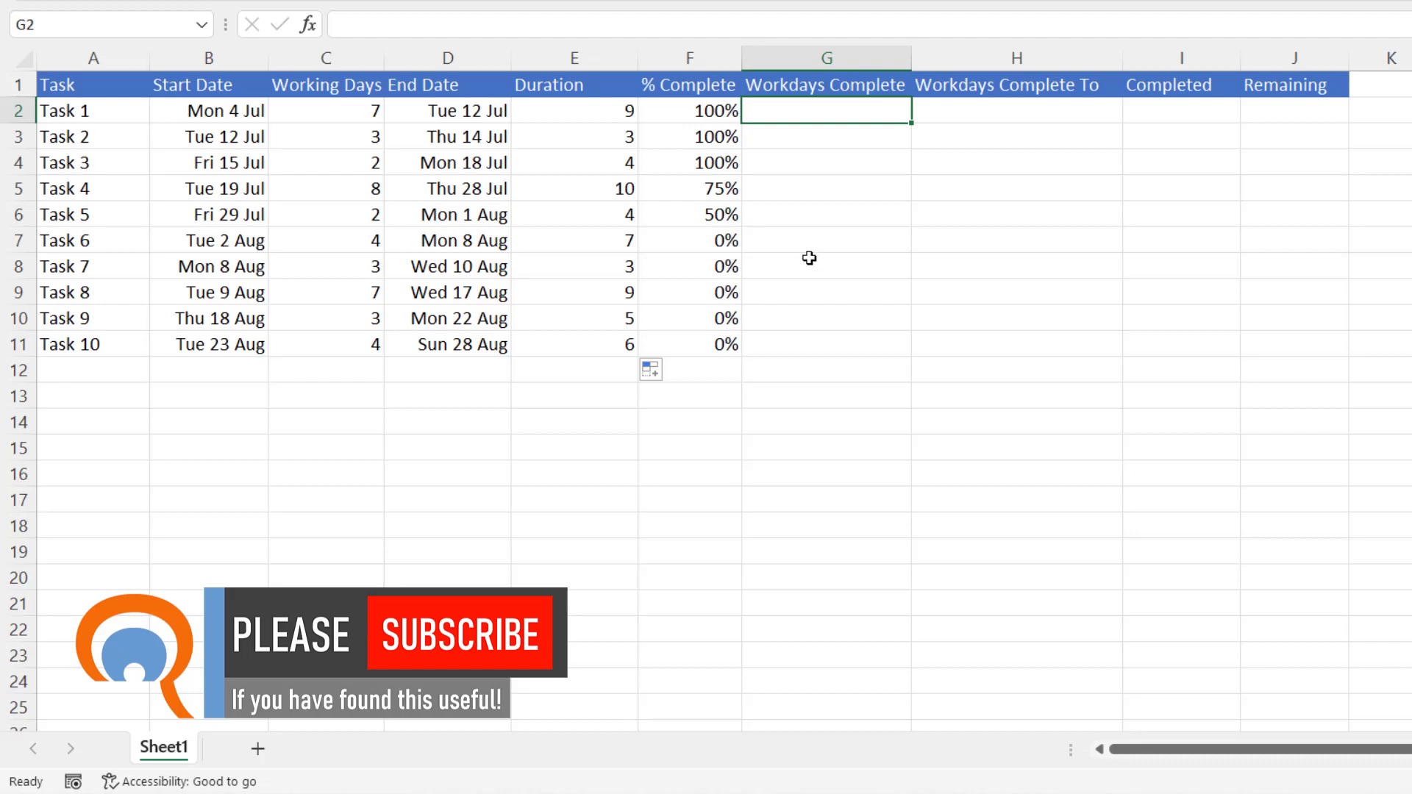
pyautogui.write('=')
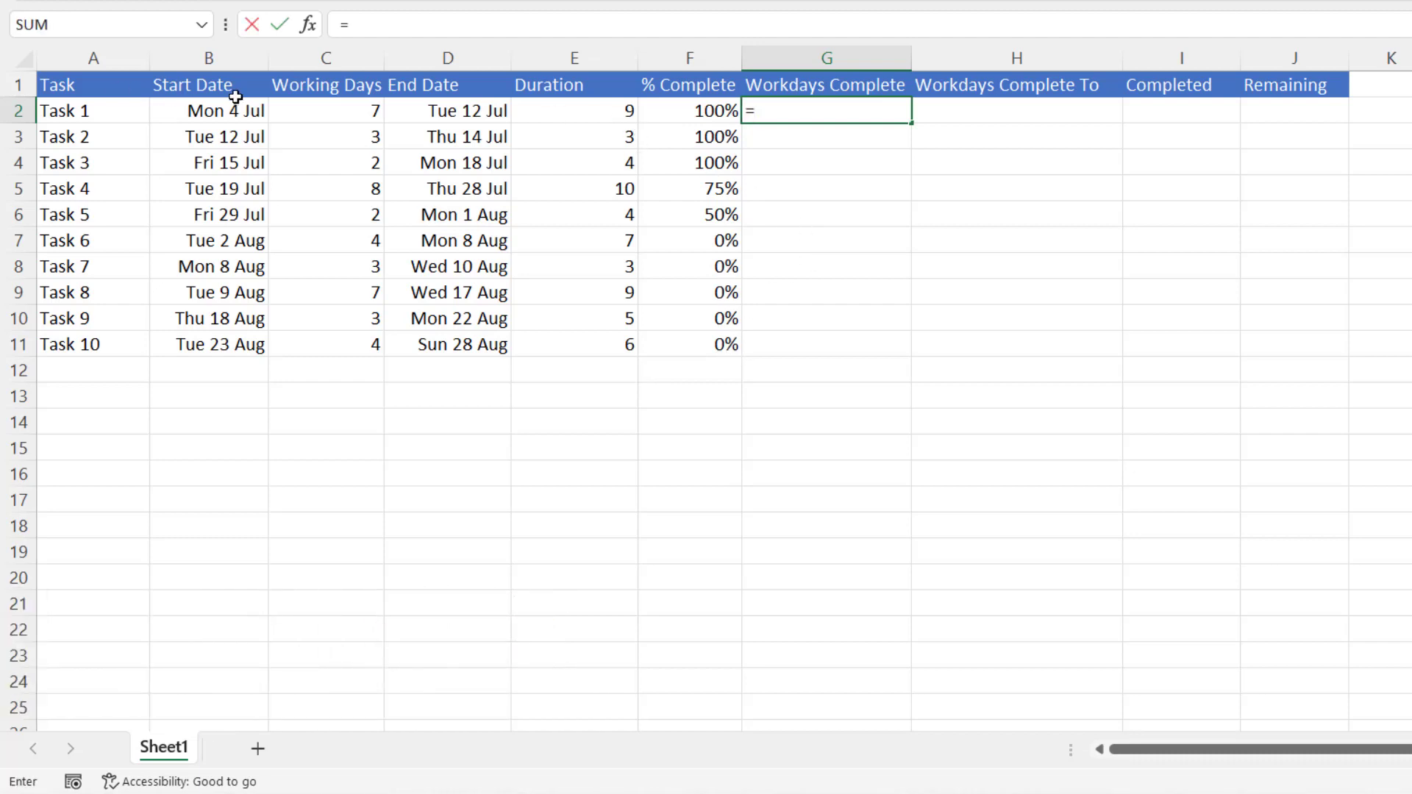
pyautogui.click(313, 108)
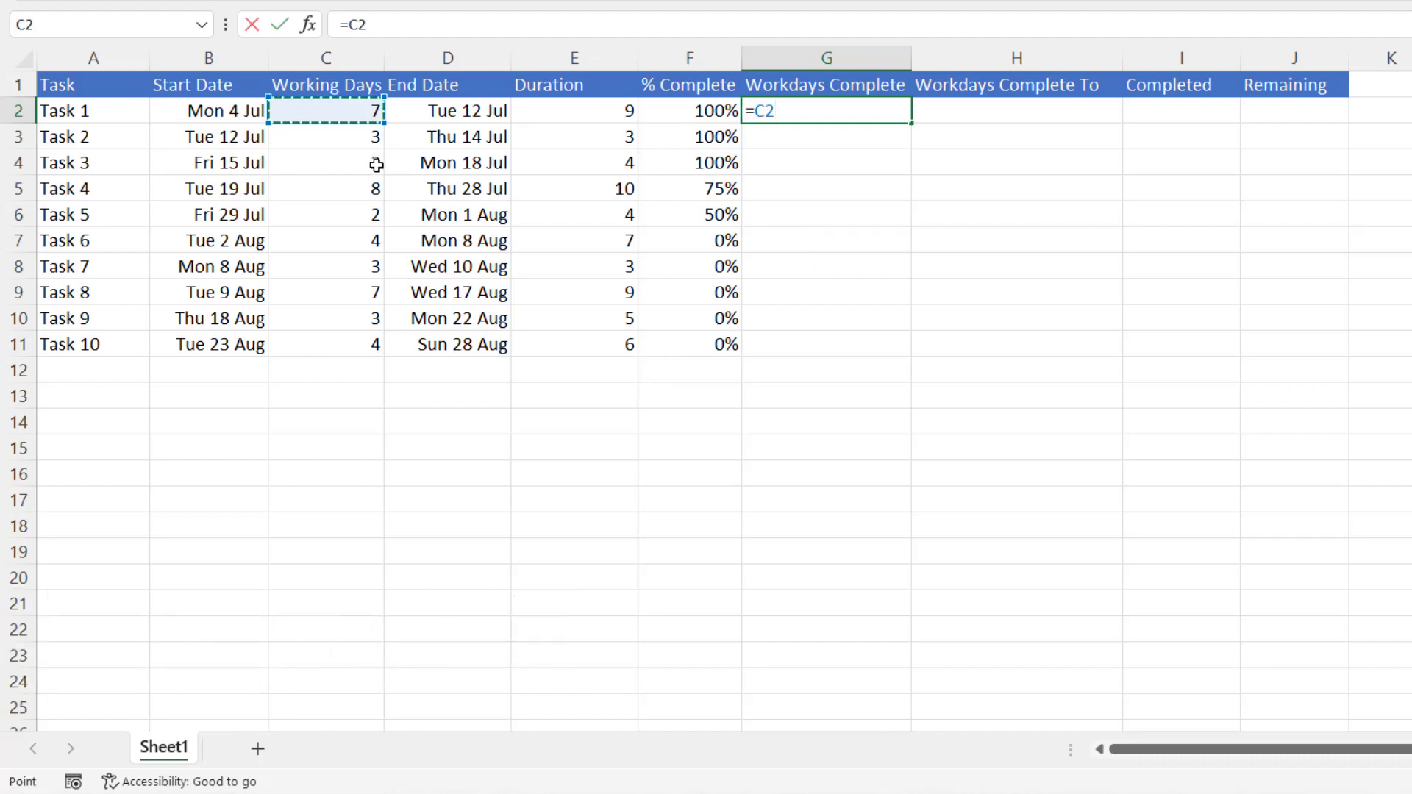
pyautogui.write('*')
pyautogui.click(714, 112)
pyautogui.press('Return')
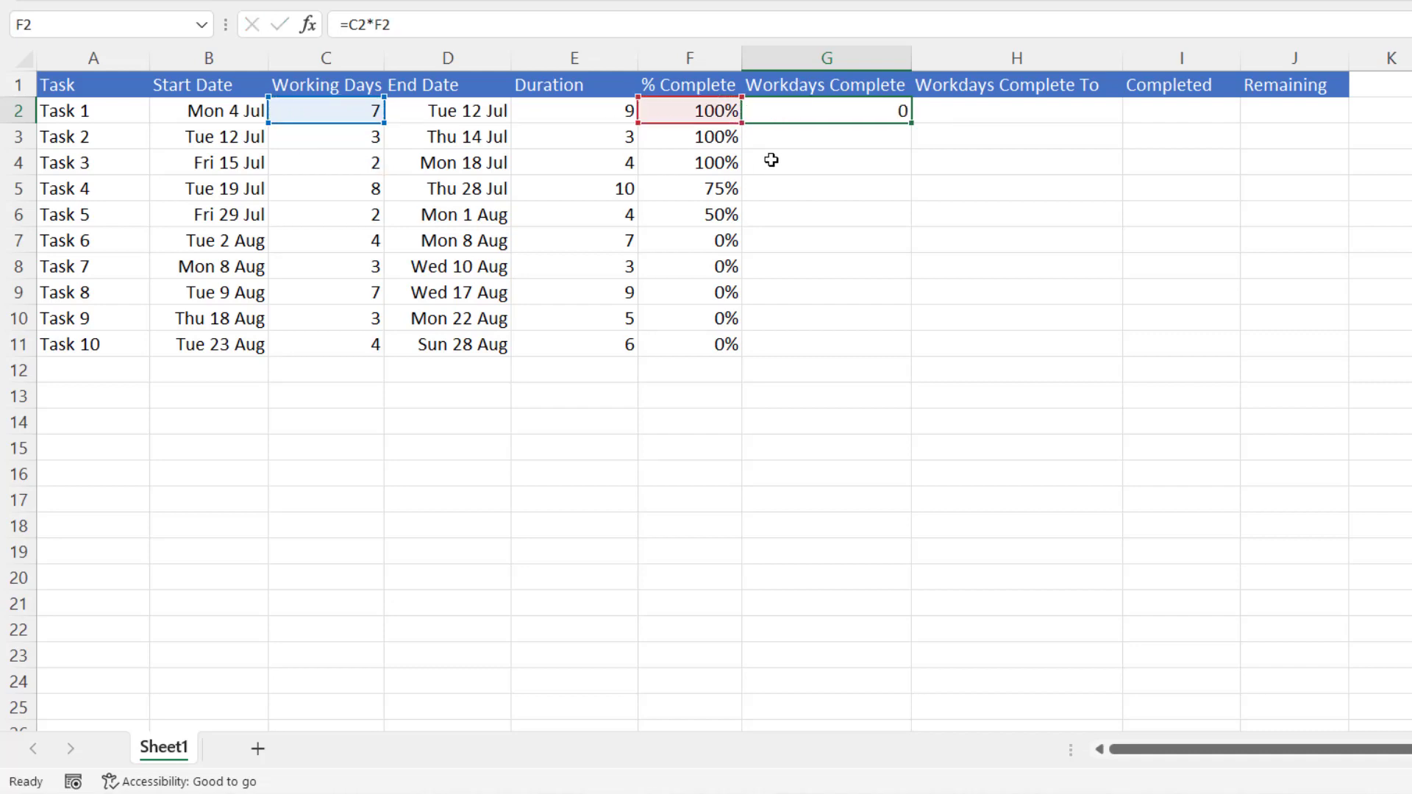
pyautogui.click(899, 110)
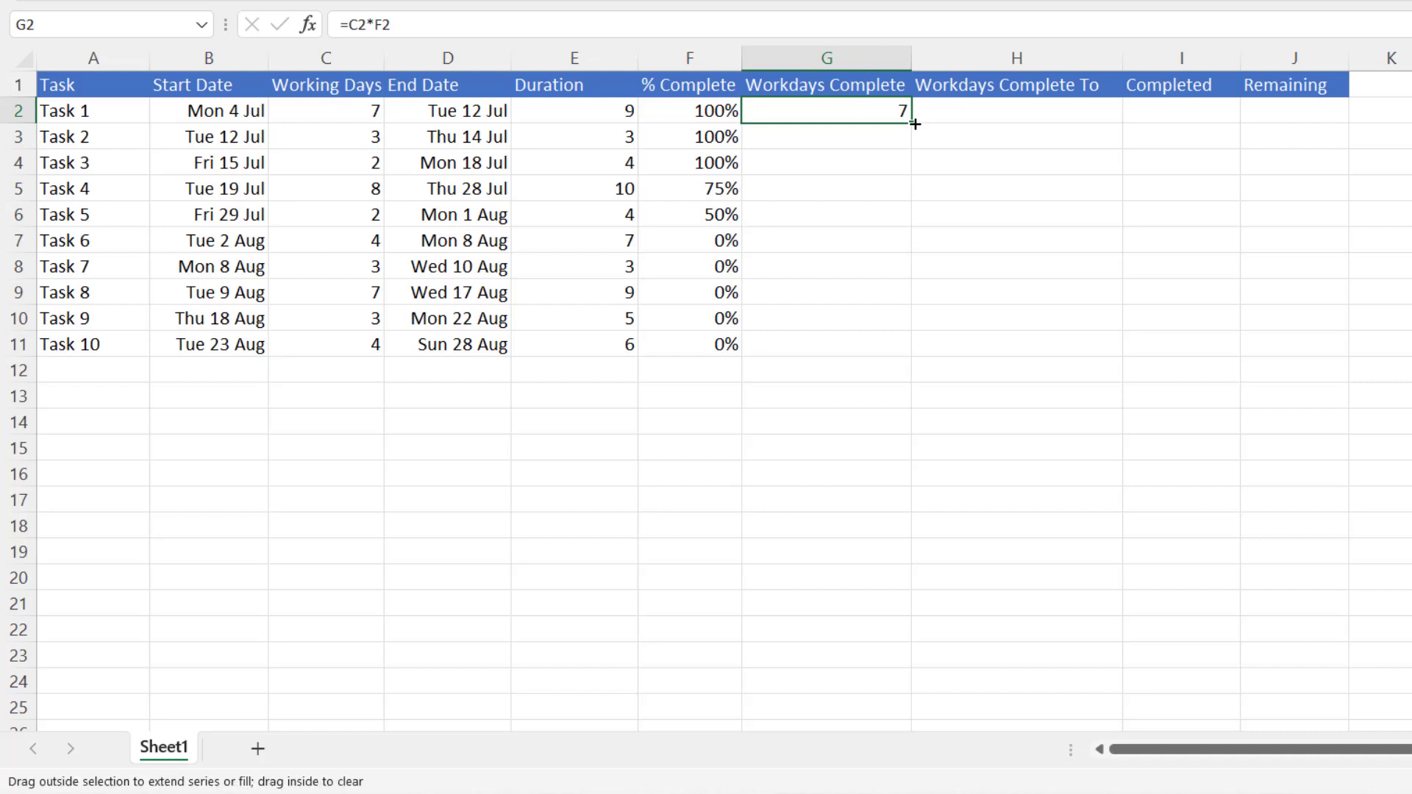
pyautogui.doubleClick(915, 125)
# - Calculate the Workdays Complete To date in H2 with =WORKDAY(B2,G2,$N$2:$N$3) and fill the formula down to Task 10
pyautogui.click(989, 117)
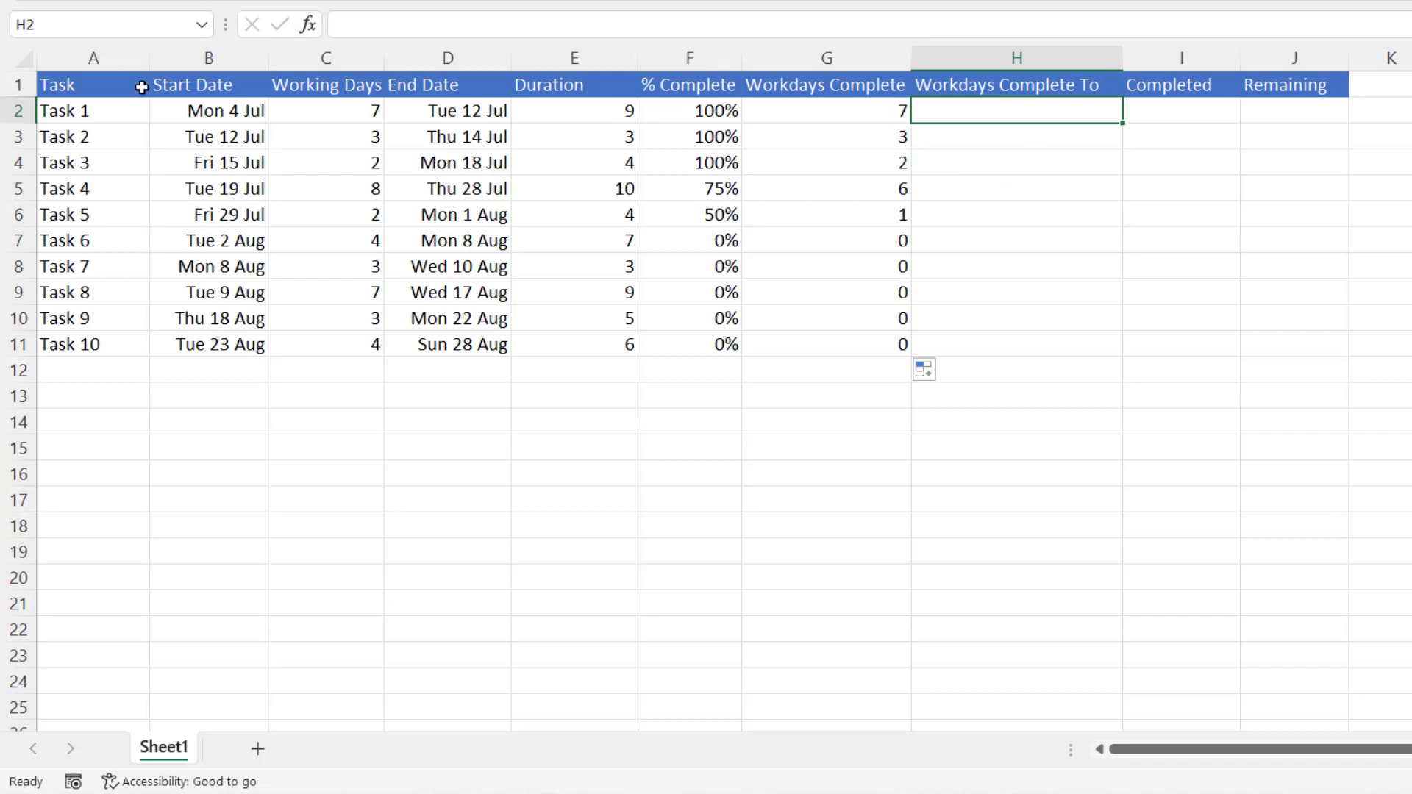
pyautogui.write('=wor')
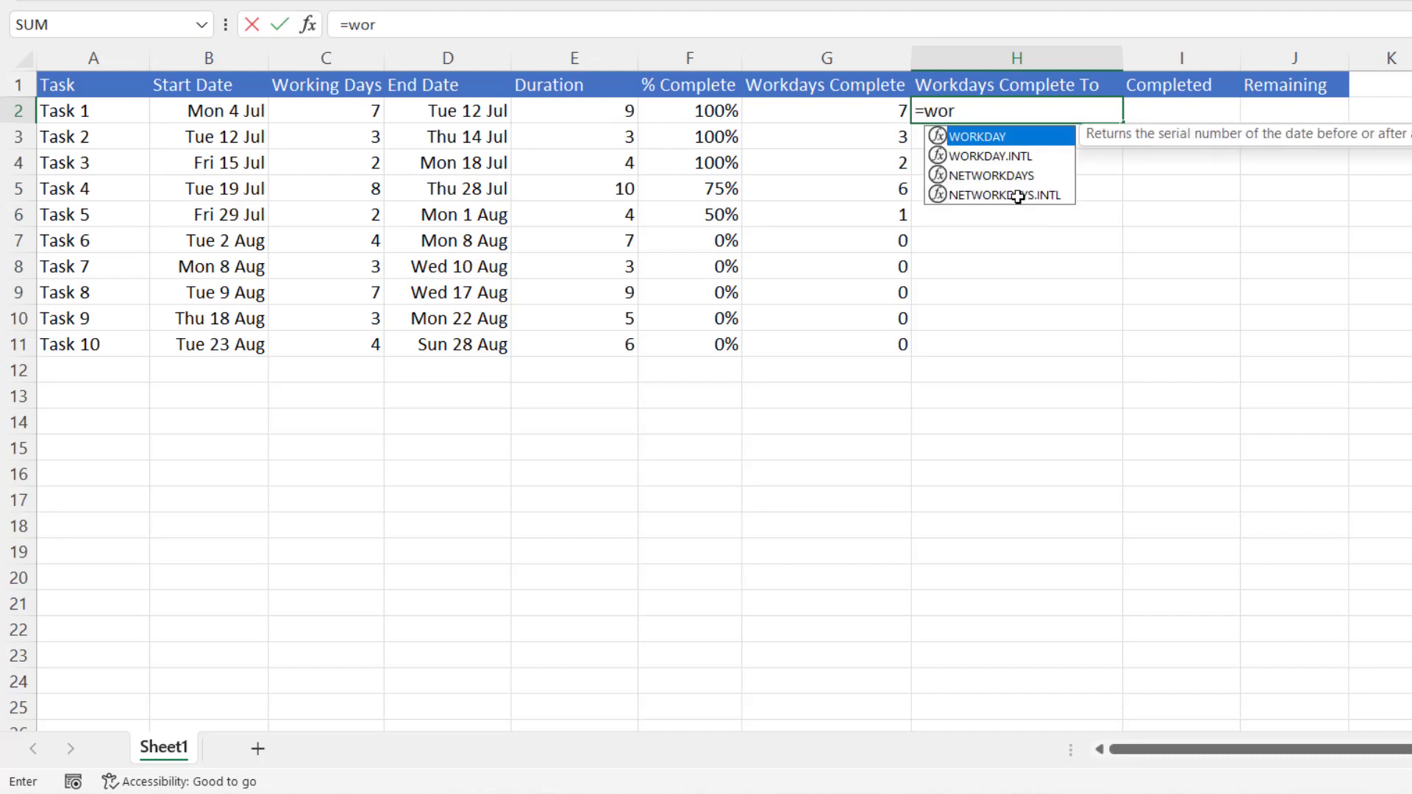
pyautogui.doubleClick(990, 140)
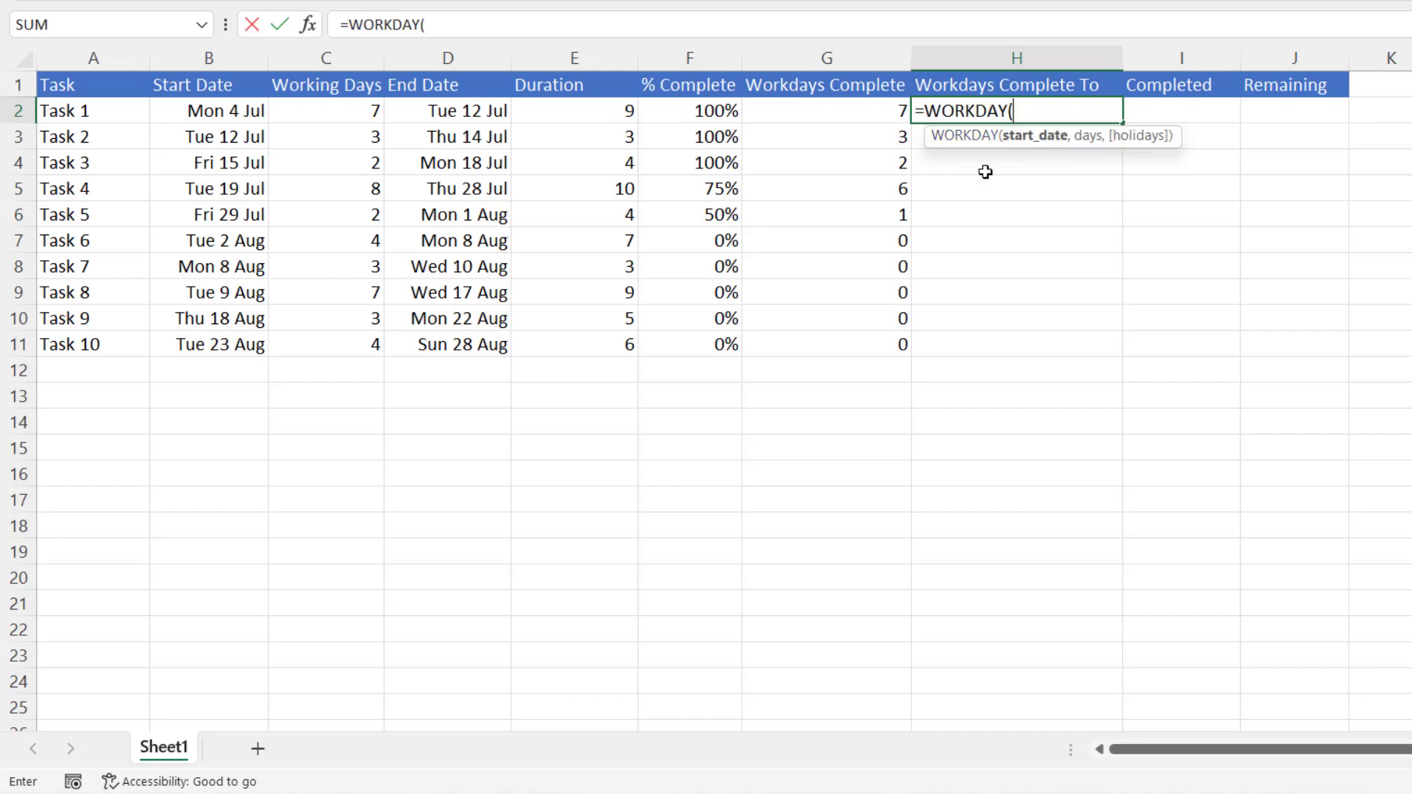
pyautogui.click(209, 113)
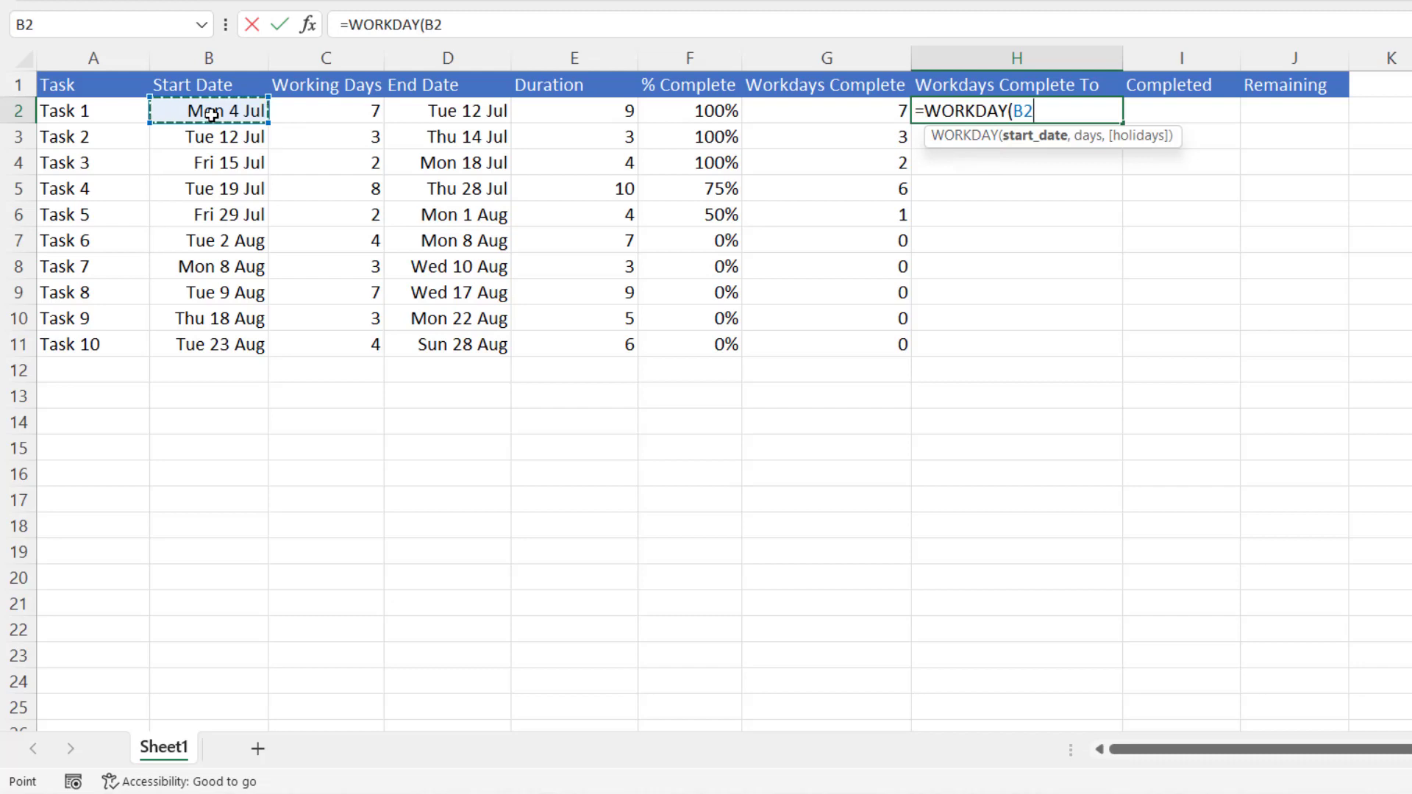
pyautogui.write(',')
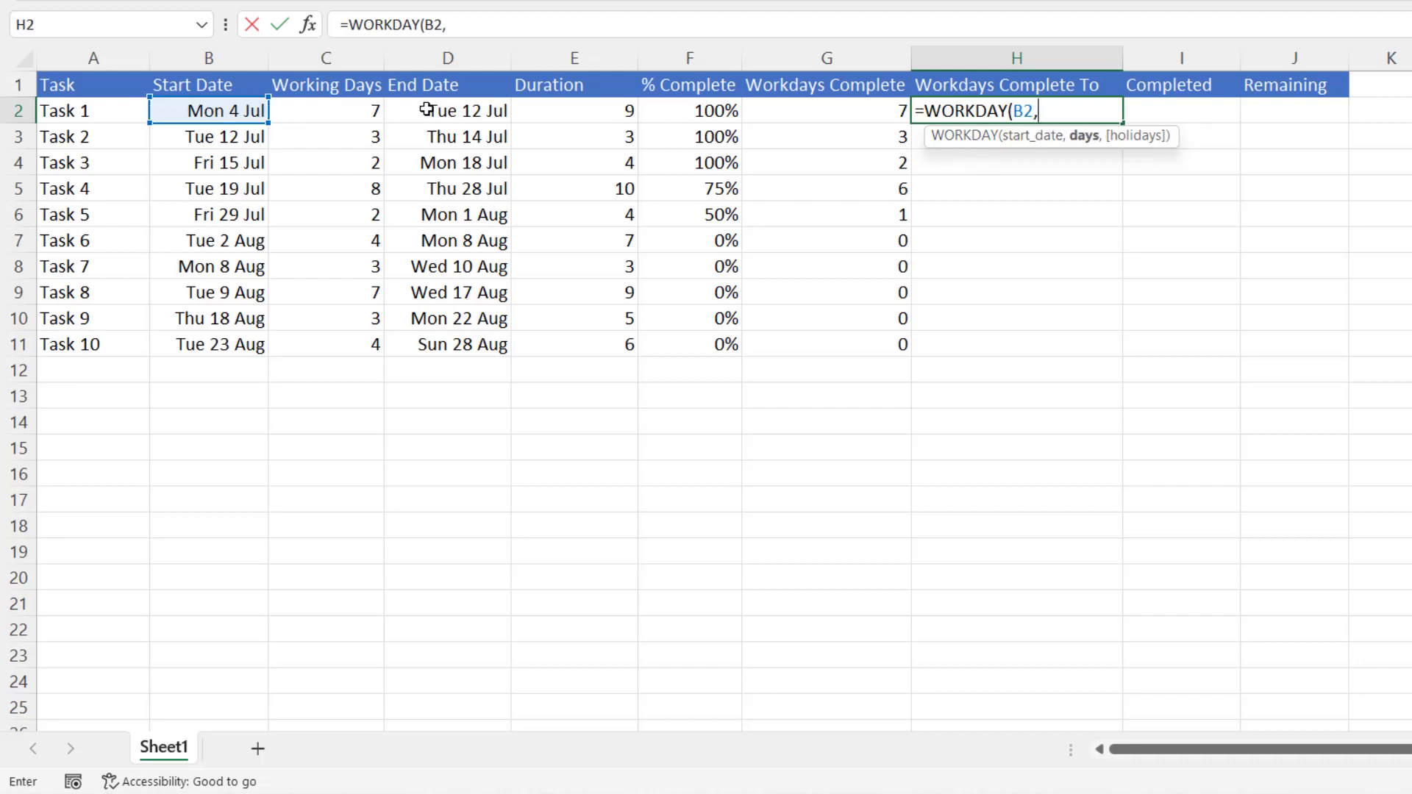
pyautogui.click(838, 113)
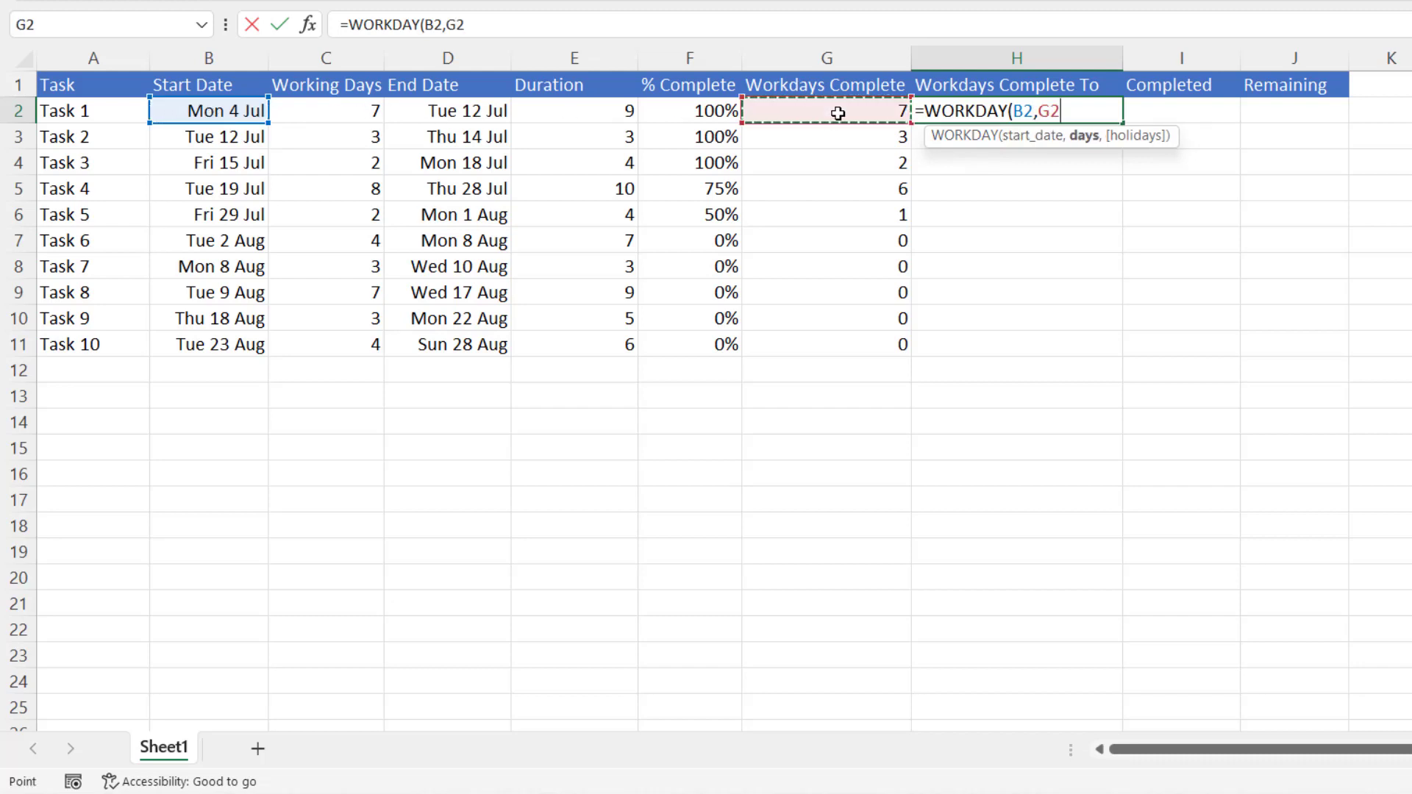
pyautogui.write(',')
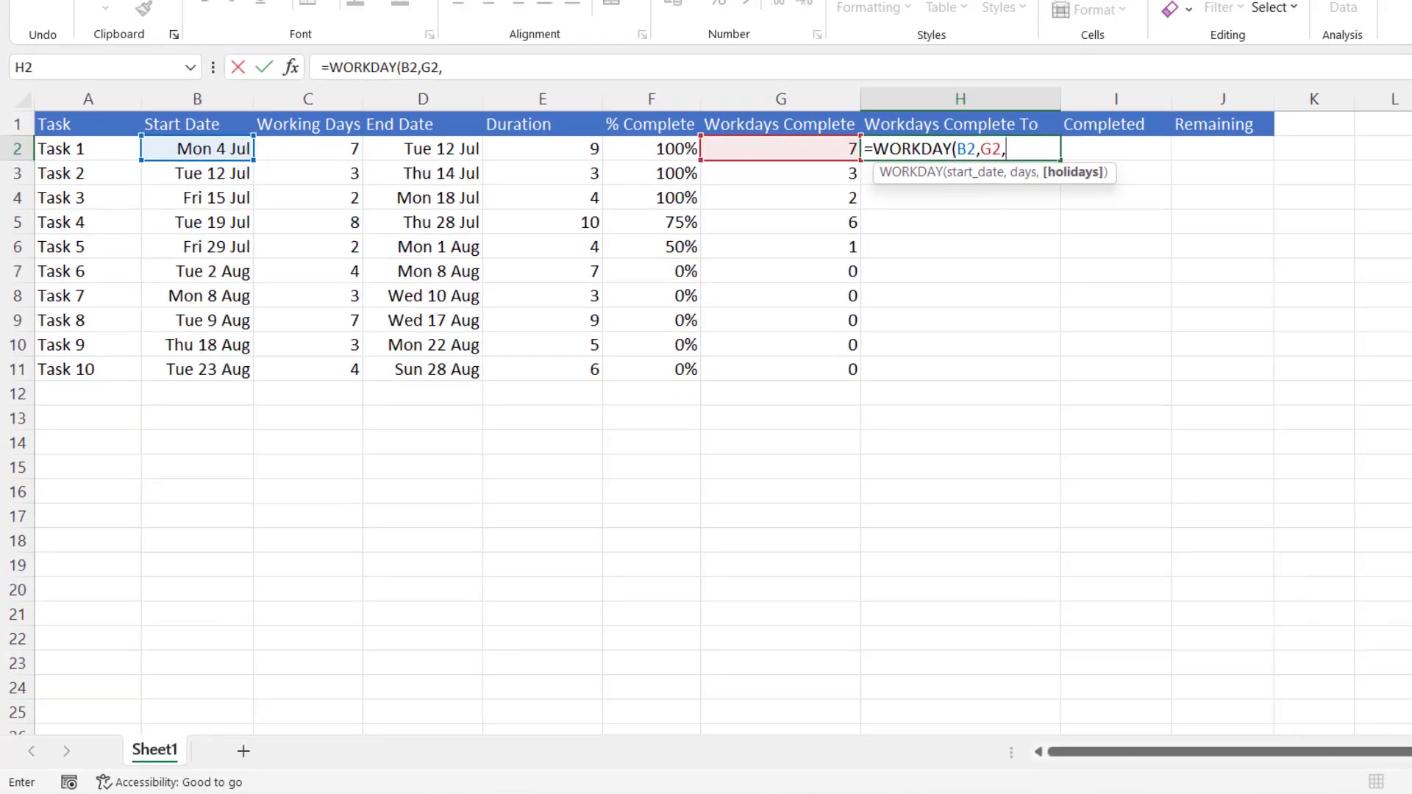
pyautogui.moveTo(1313, 253); pyautogui.dragTo(1315, 274)
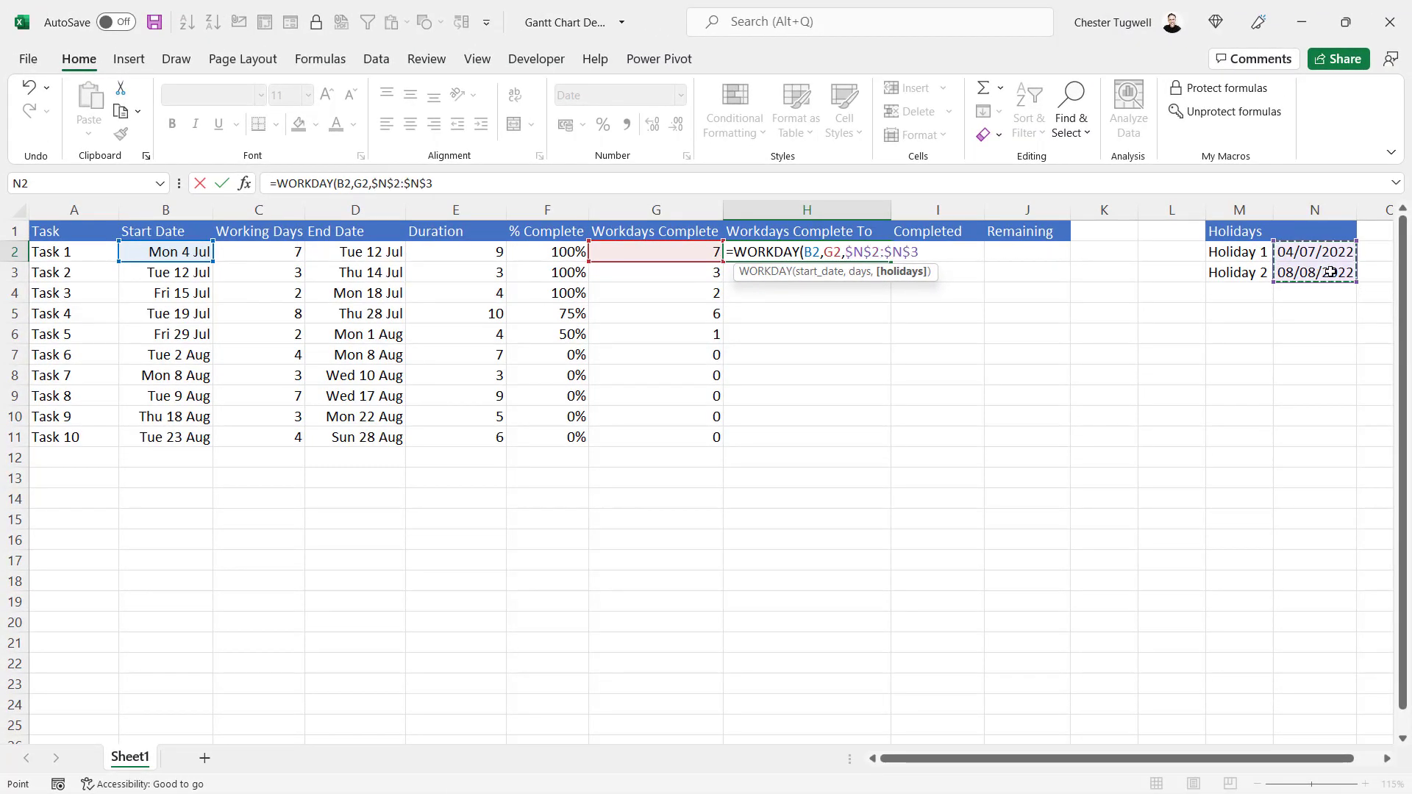
pyautogui.write(')')
pyautogui.press('Return')
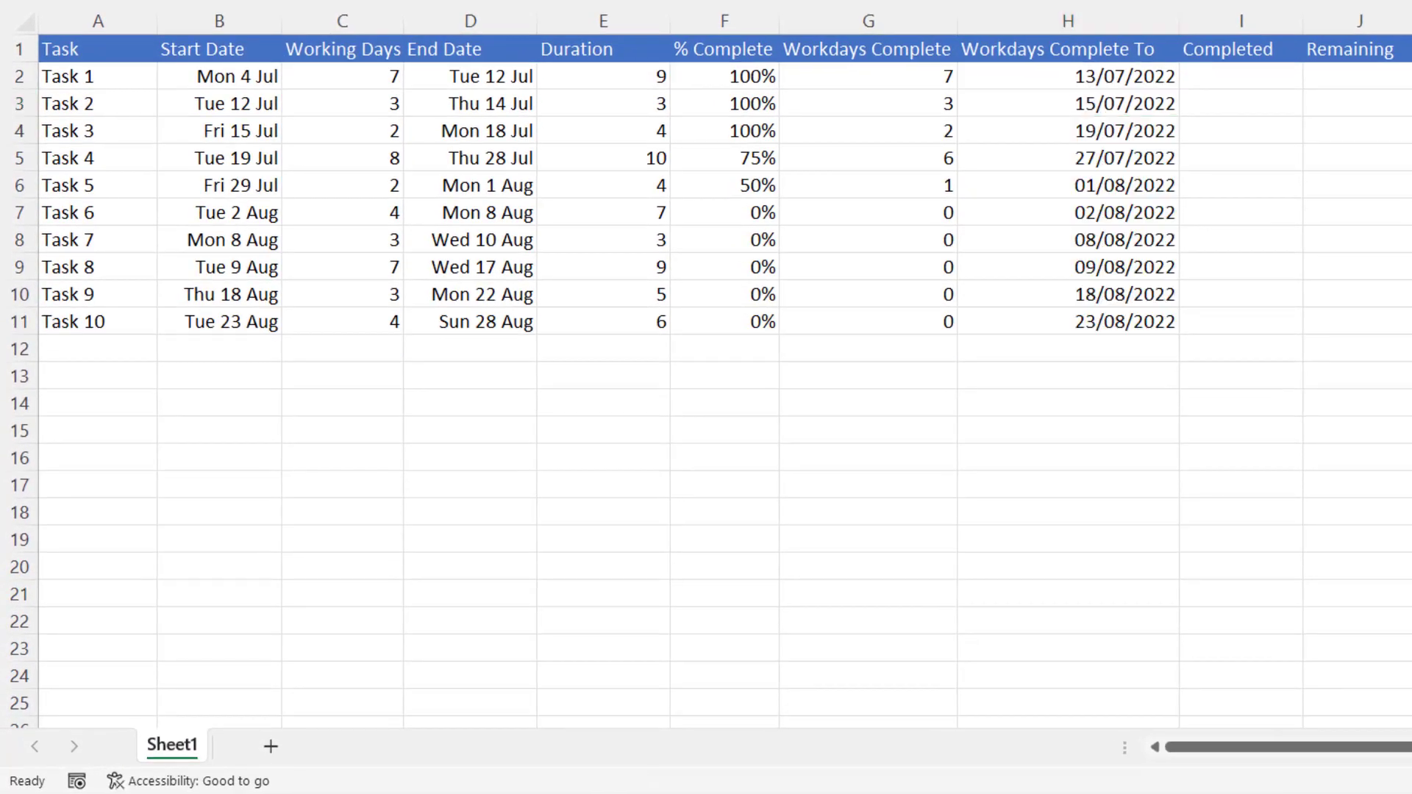
# - Test the formulas with 1 working day for Task 1 in C2, and set the value back to 7
pyautogui.click(389, 77)
pyautogui.write('1')
pyautogui.click(378, 136)
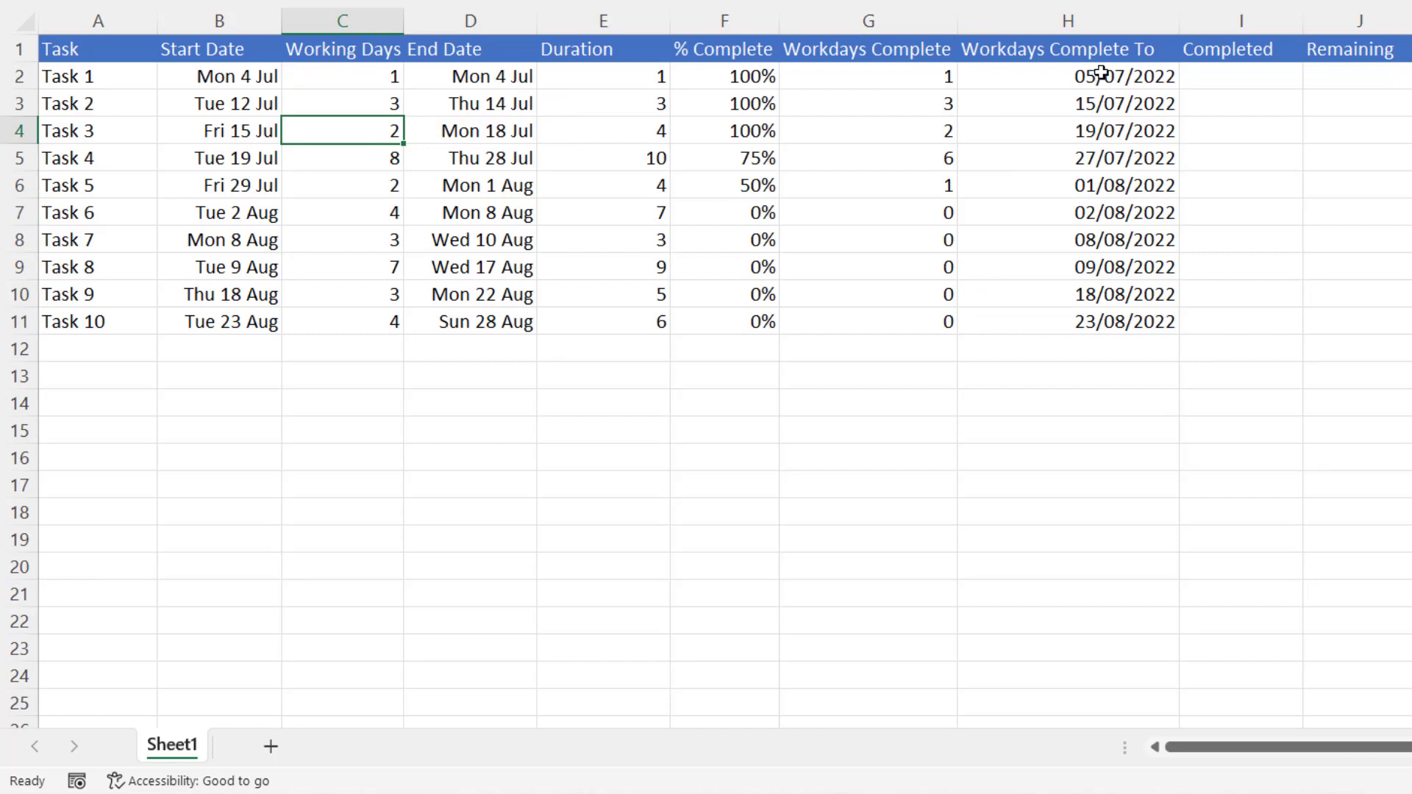
pyautogui.click(385, 79)
pyautogui.write('7')
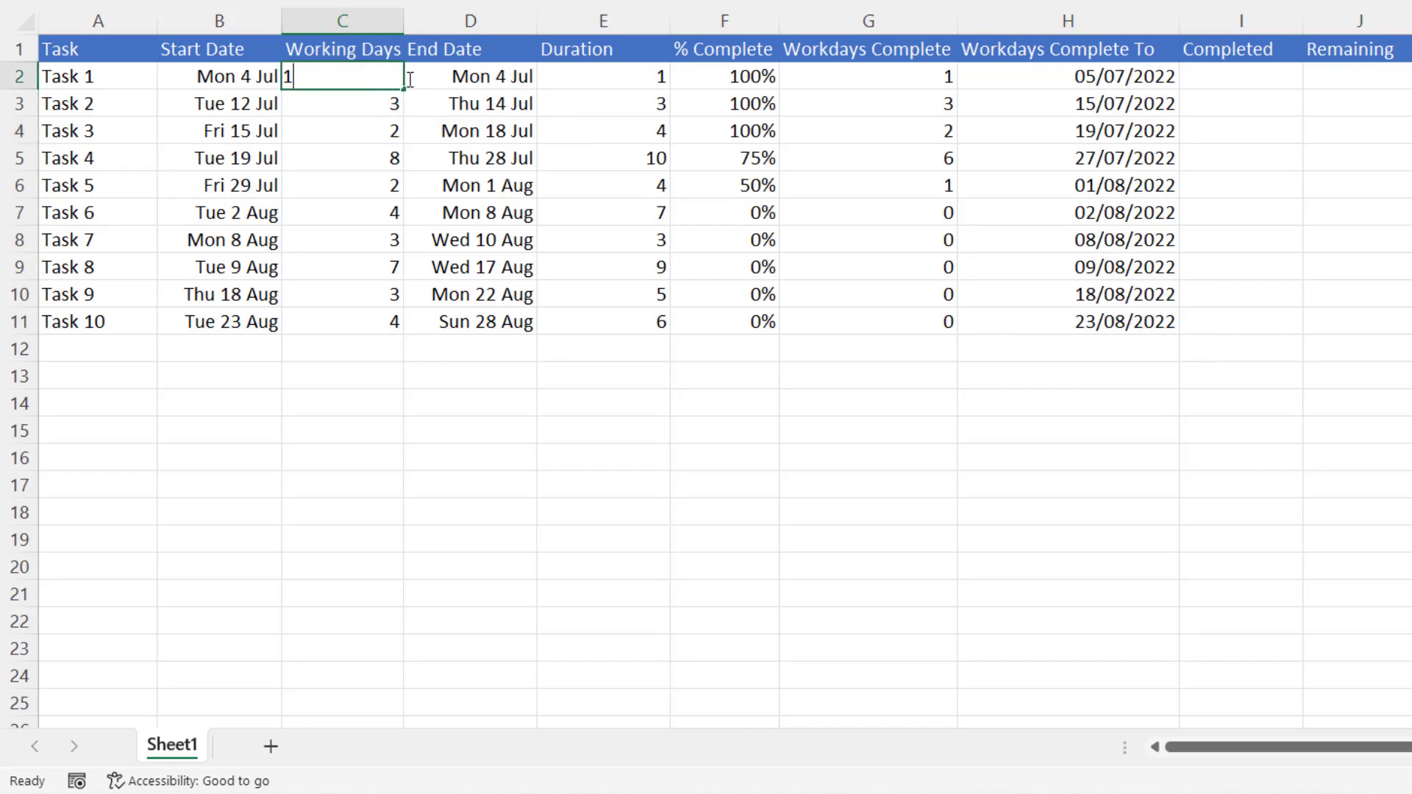
# - Subtract 1 in the H2 formula, making it =WORKDAY(B2,G2,$N$2:$N$3)-1, and fill it down to Task 10
pyautogui.click(1138, 79)
pyautogui.doubleClick(1138, 80)
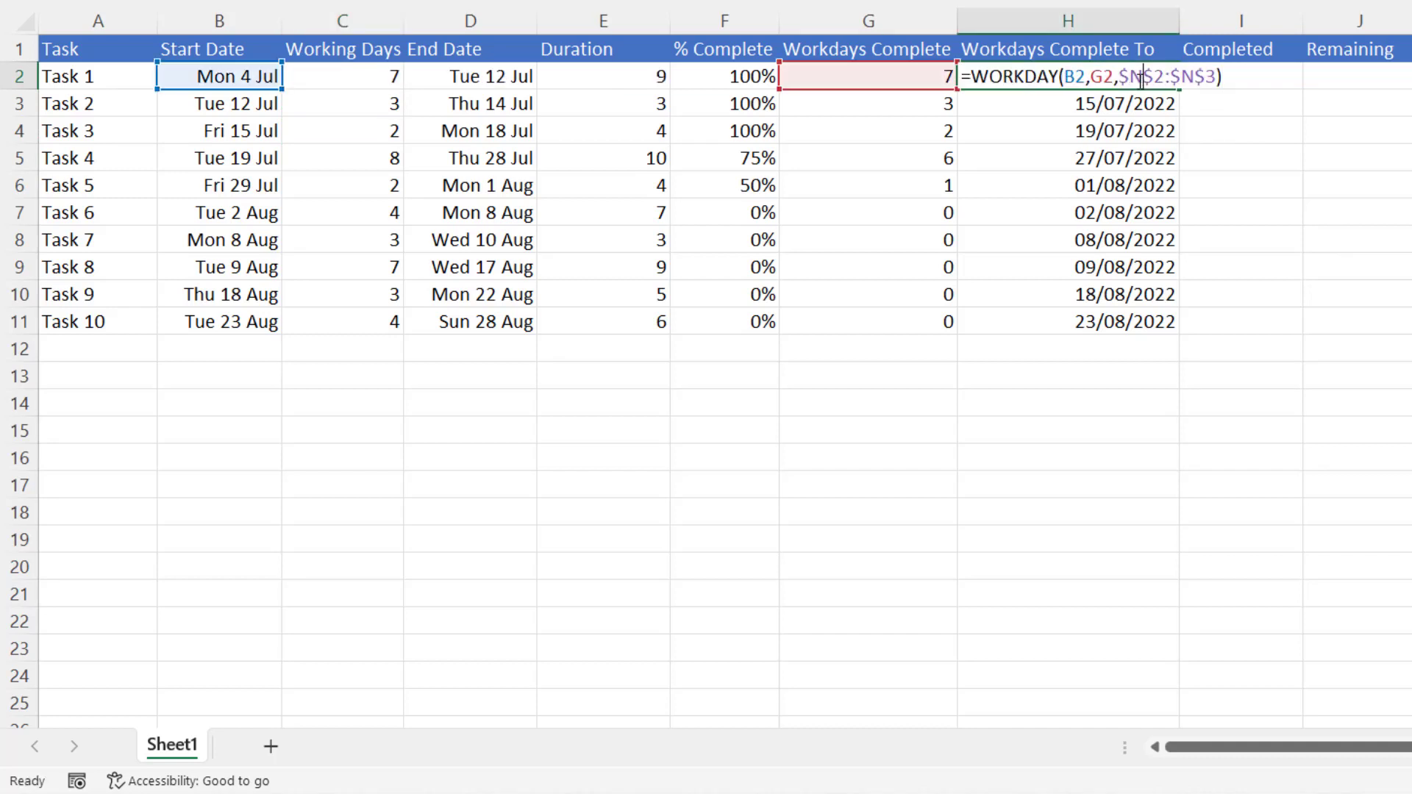
pyautogui.click(1227, 77)
pyautogui.write('-1')
pyautogui.press('Return')
pyautogui.click(1145, 80)
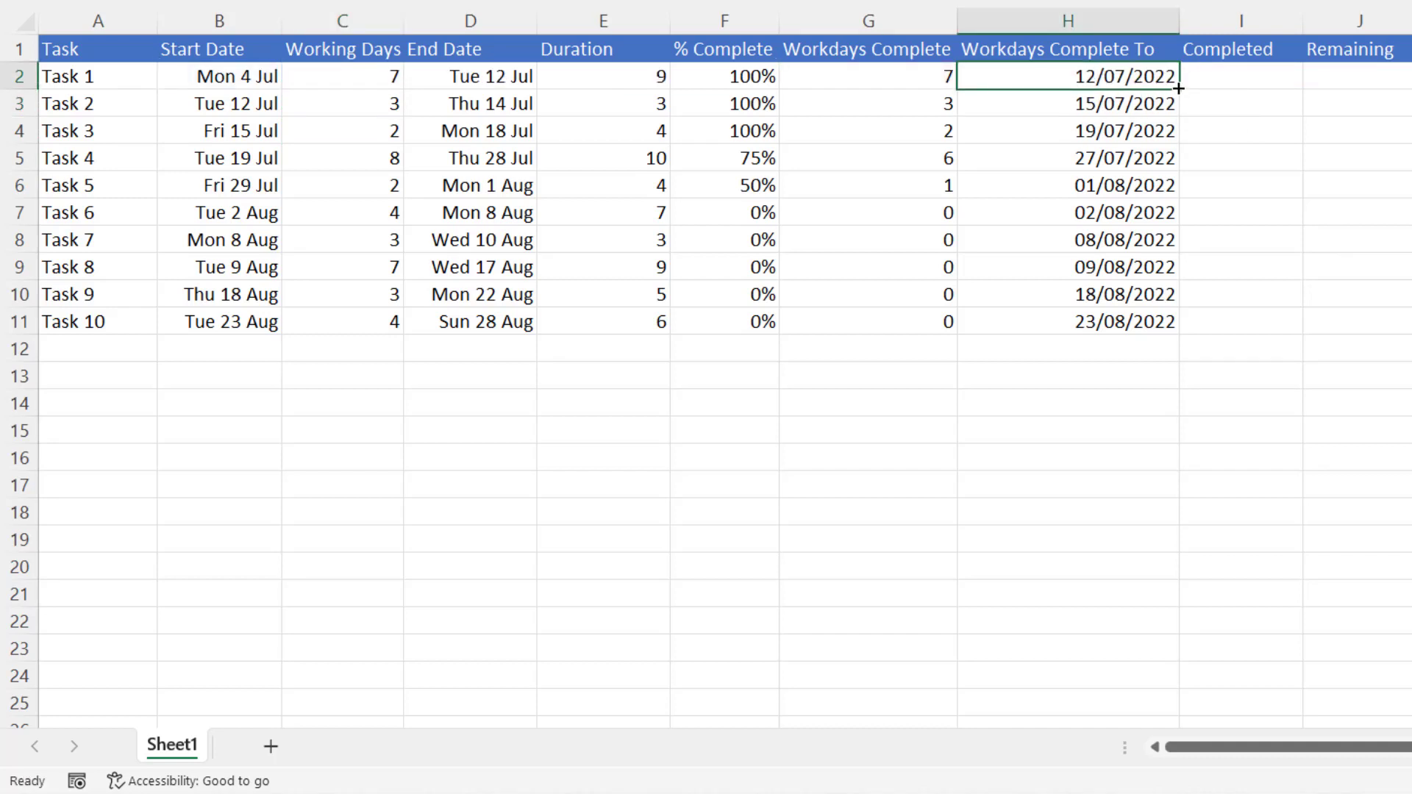
pyautogui.doubleClick(1179, 89)
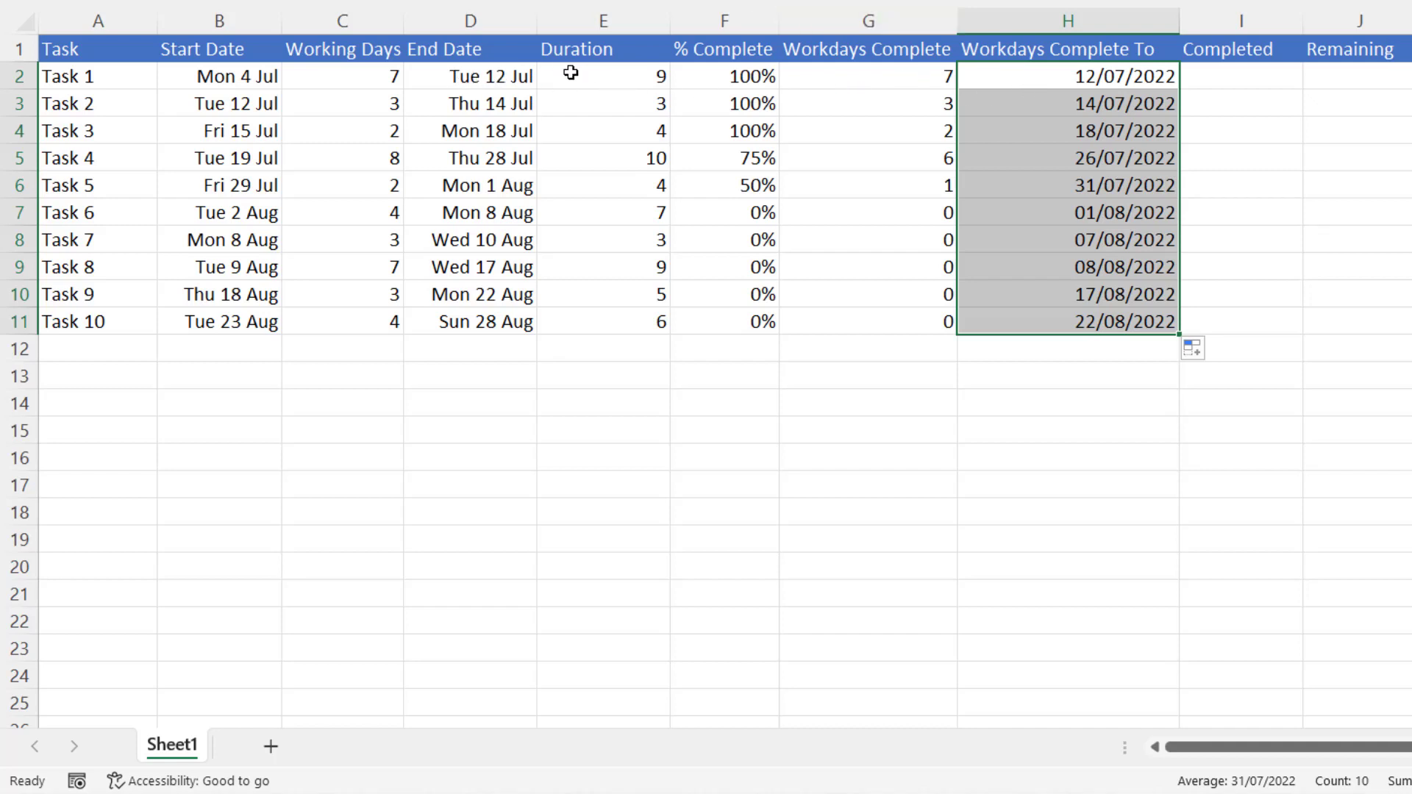
pyautogui.moveTo(1236, 76); pyautogui.dragTo(1354, 321)
pyautogui.click(1241, 402)
pyautogui.moveTo(1235, 75); pyautogui.dragTo(1353, 130)
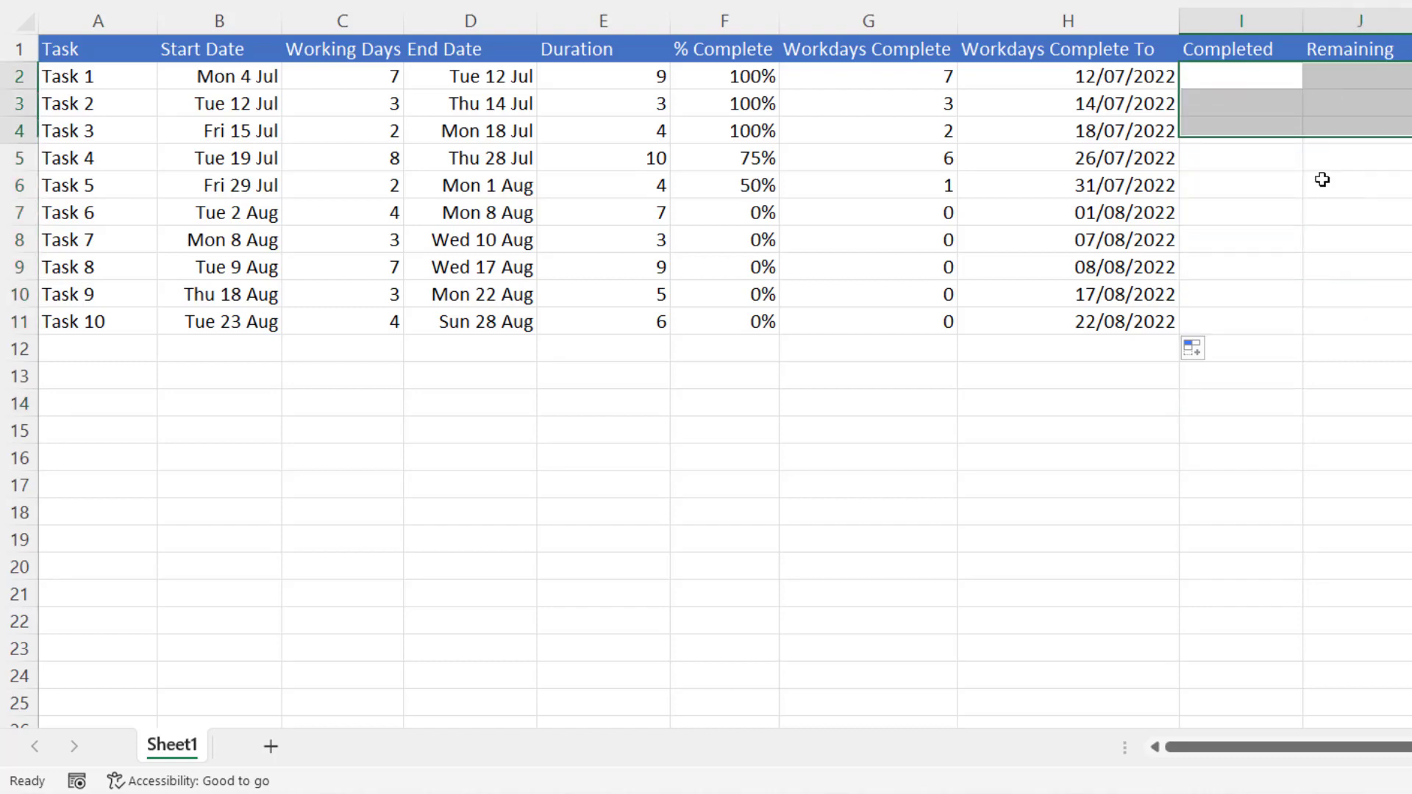
pyautogui.moveTo(1322, 180); pyautogui.dragTo(1320, 325)
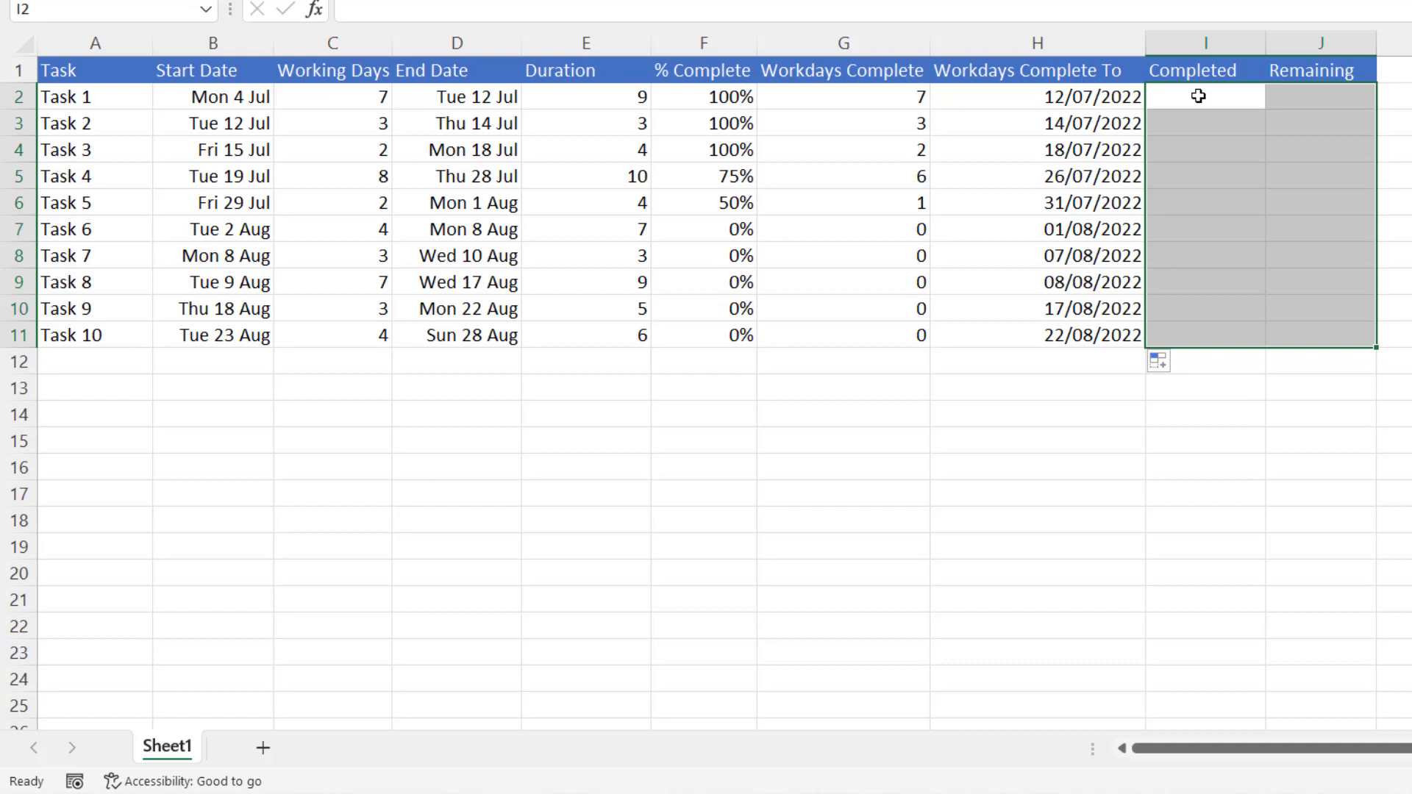
pyautogui.moveTo(1199, 96); pyautogui.dragTo(1195, 344)
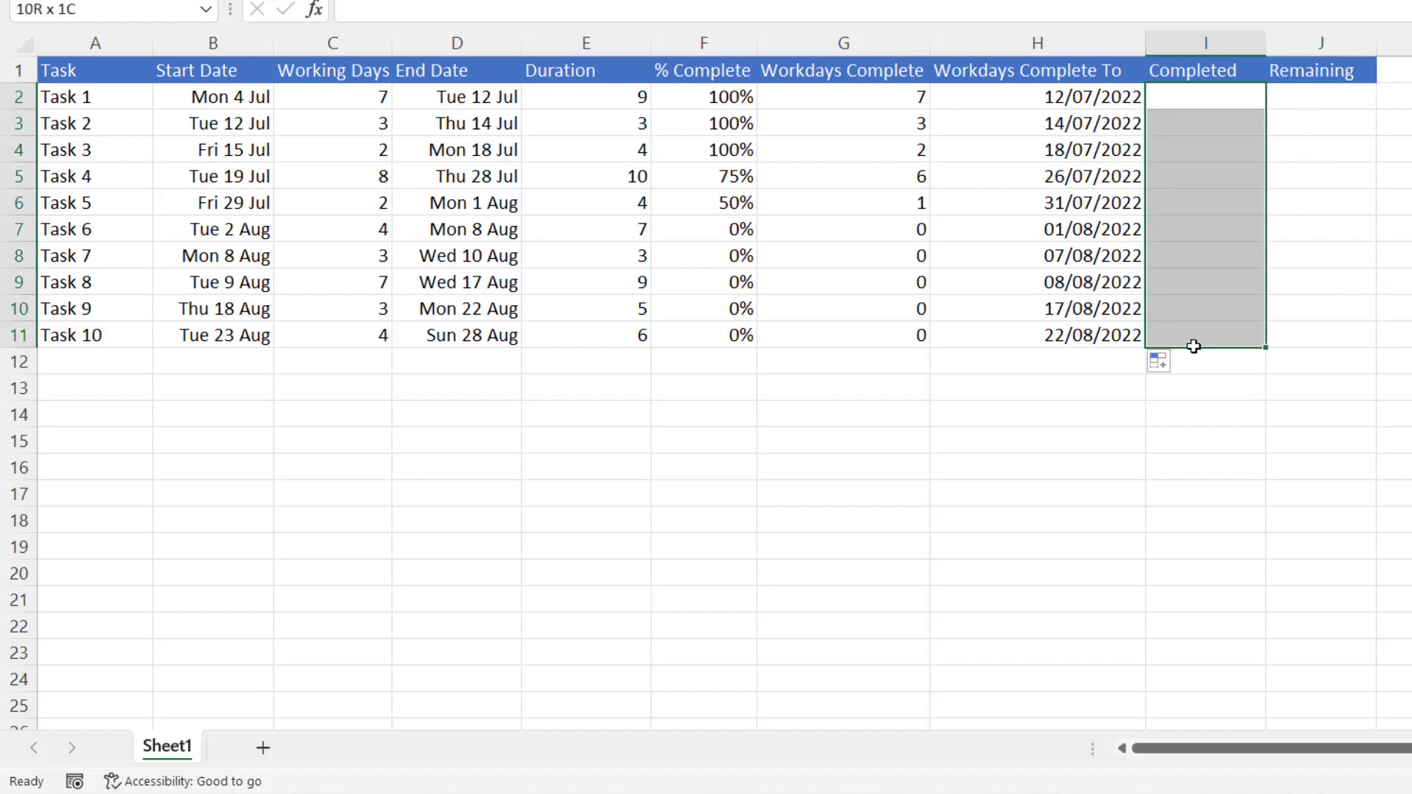
pyautogui.moveTo(1312, 100); pyautogui.dragTo(1313, 332)
# - Calculate the completed days in I2 with =H2-B2+1 and fill the formula down to Task 10
pyautogui.press('Left')
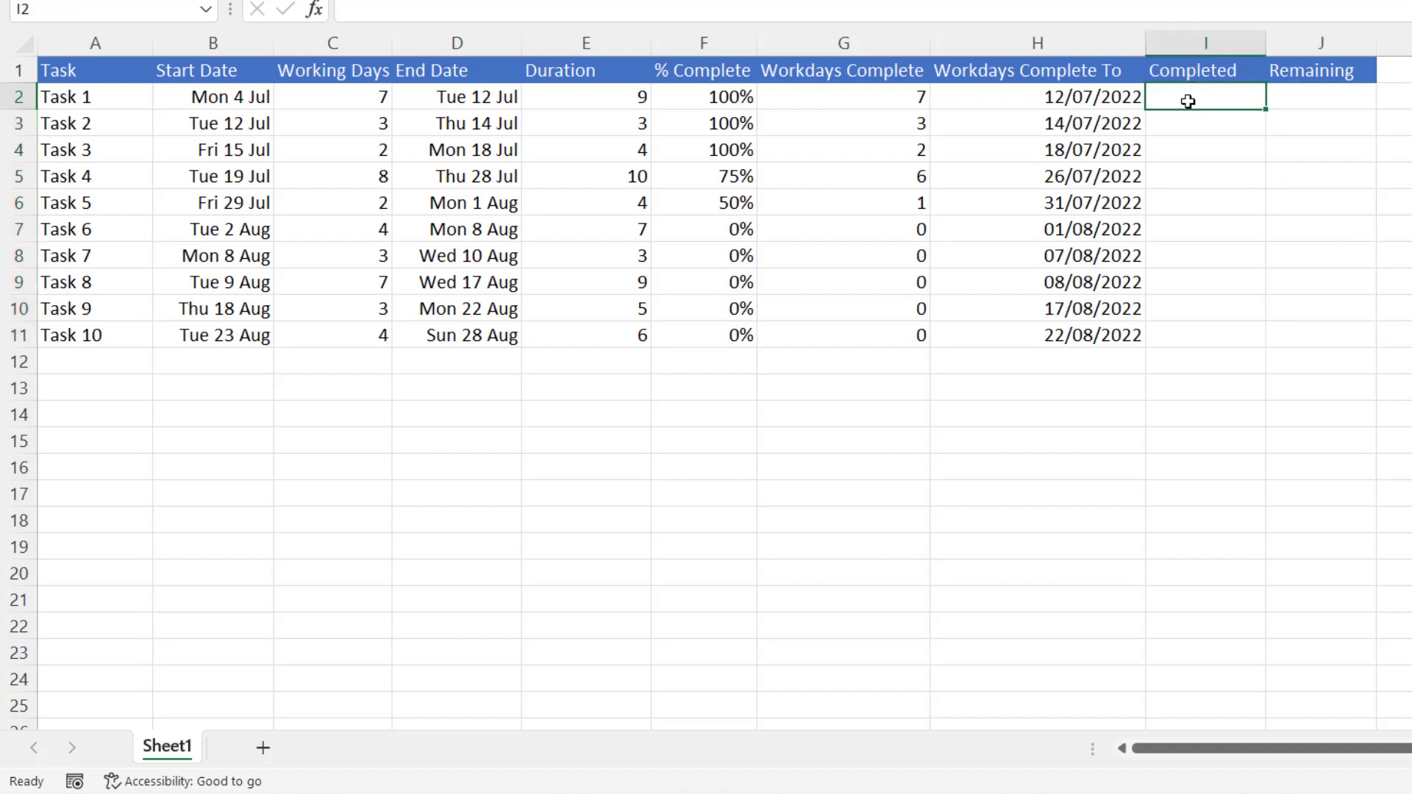
pyautogui.write('=')
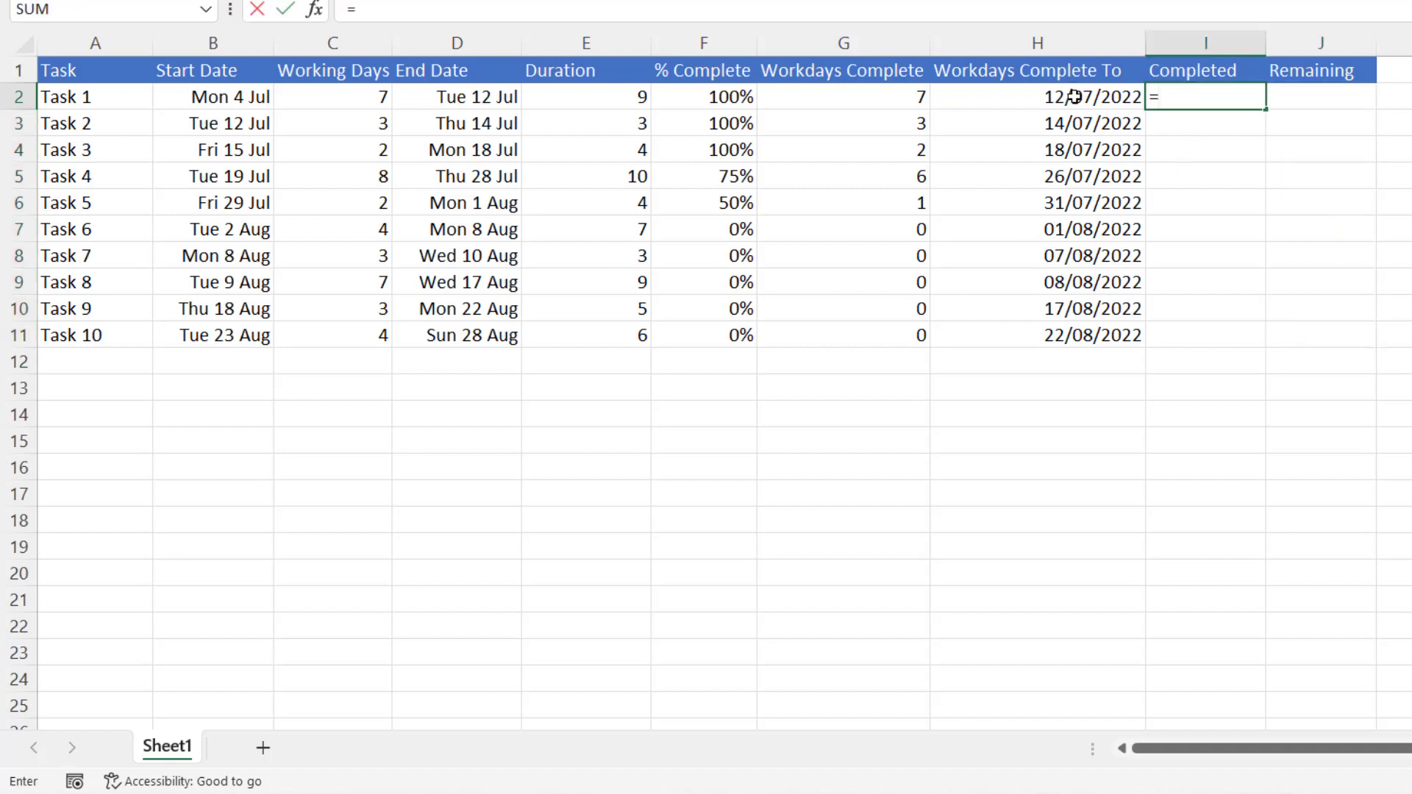
pyautogui.click(1075, 96)
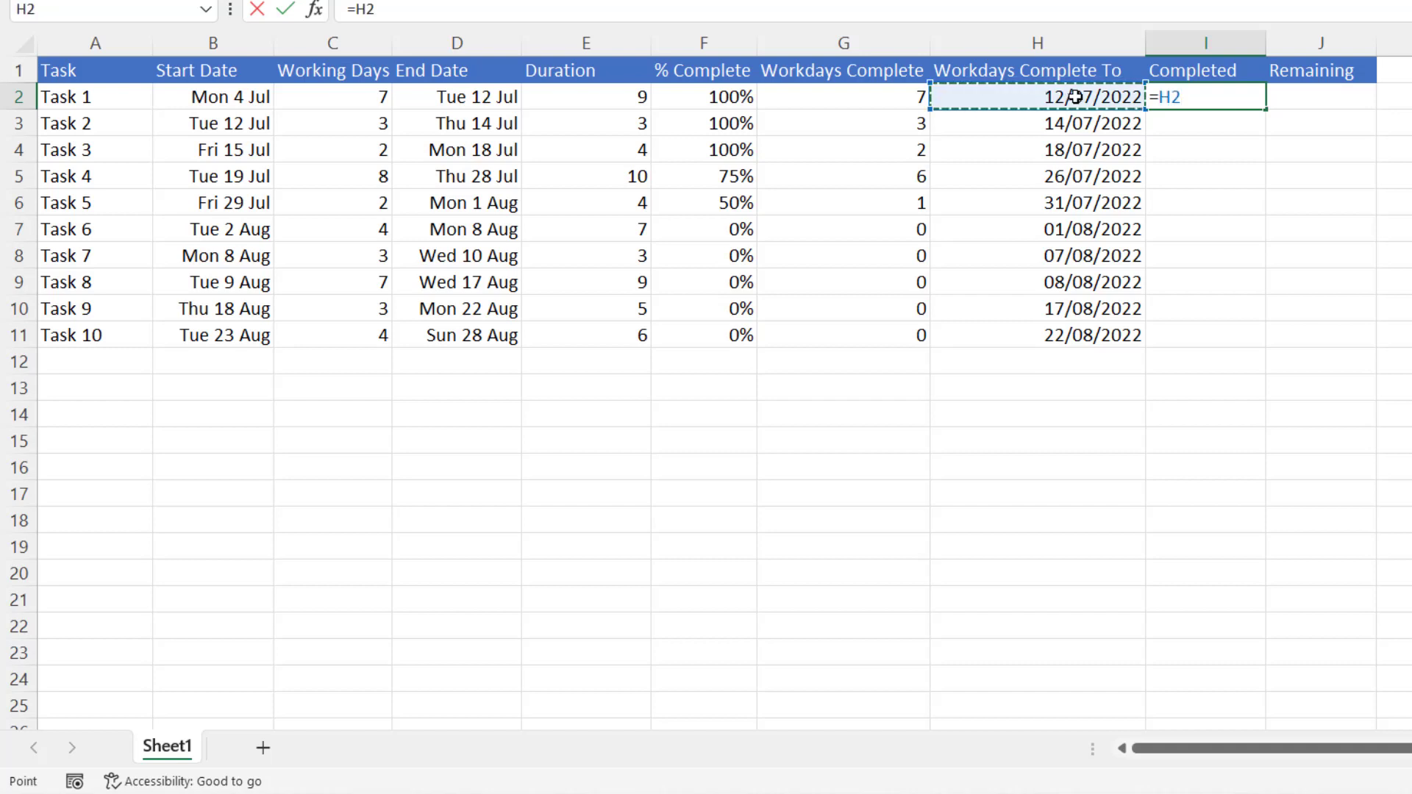
pyautogui.write('-')
pyautogui.click(224, 96)
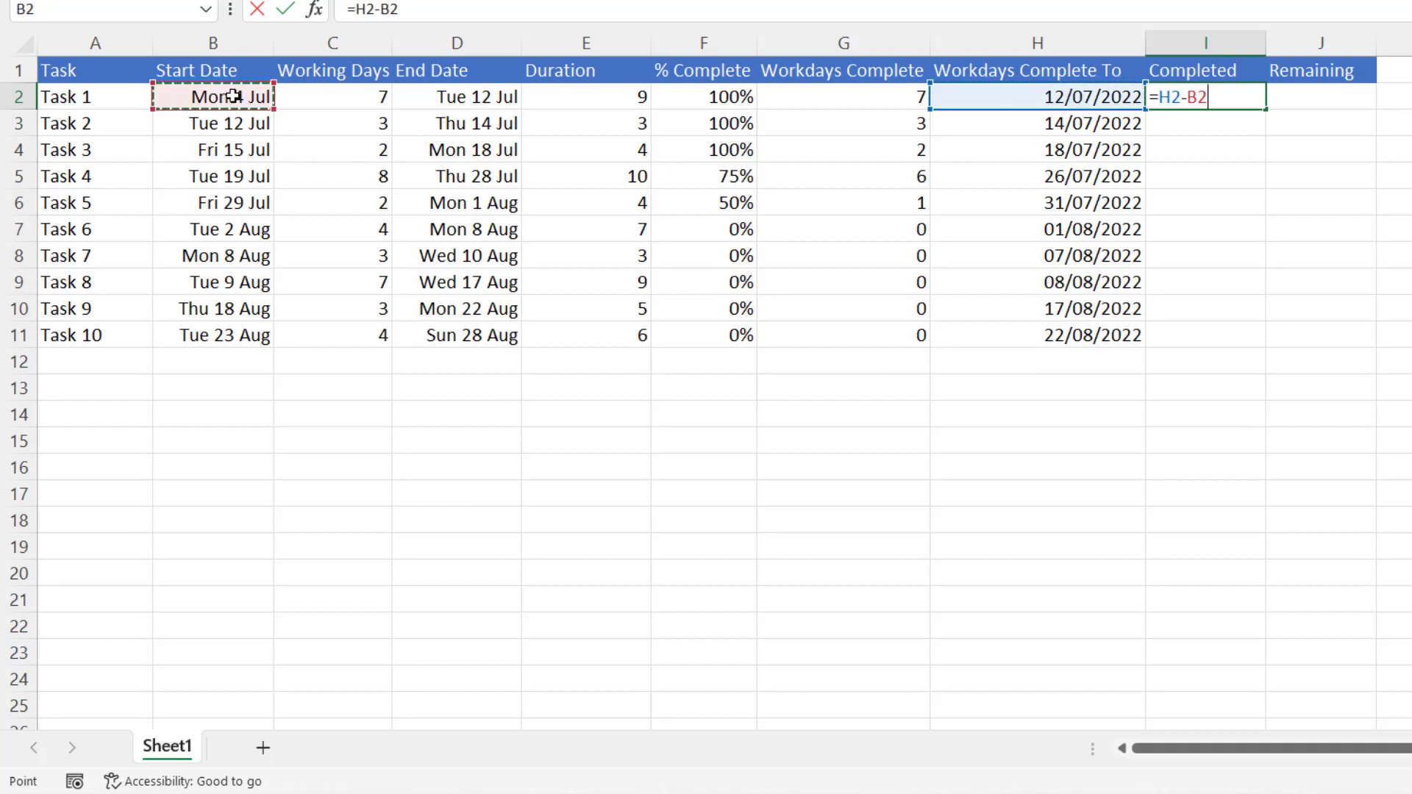
pyautogui.write('+1')
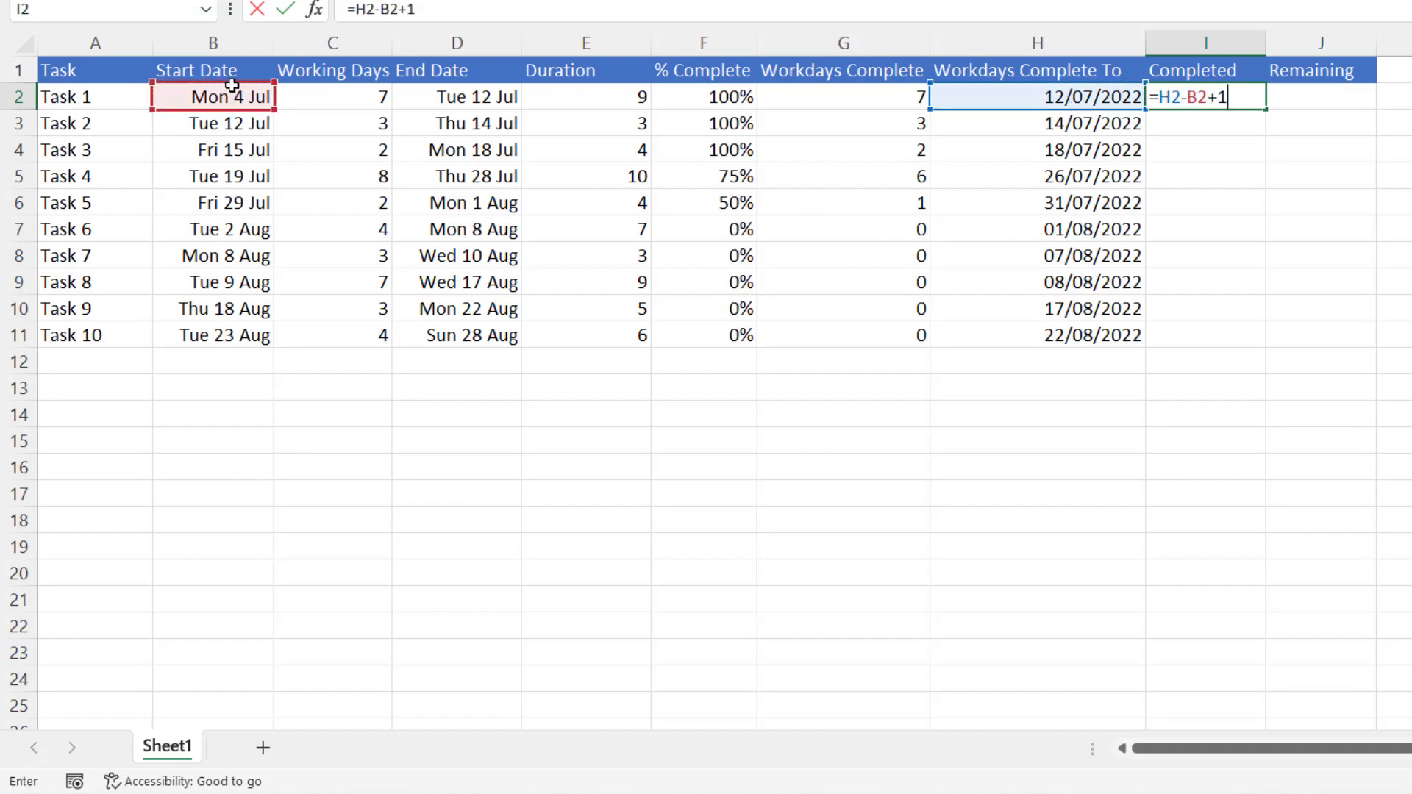
pyautogui.press('Return')
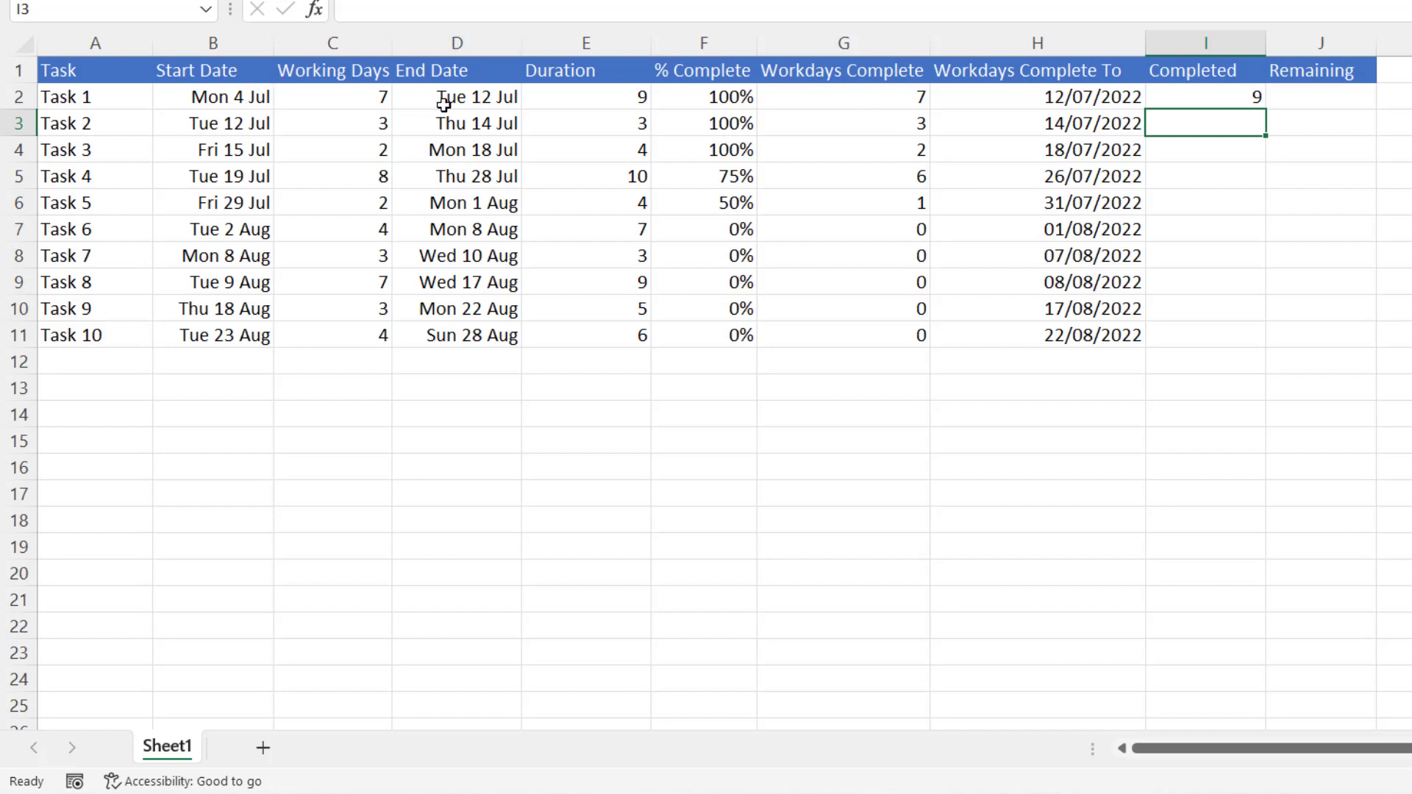
pyautogui.click(1225, 97)
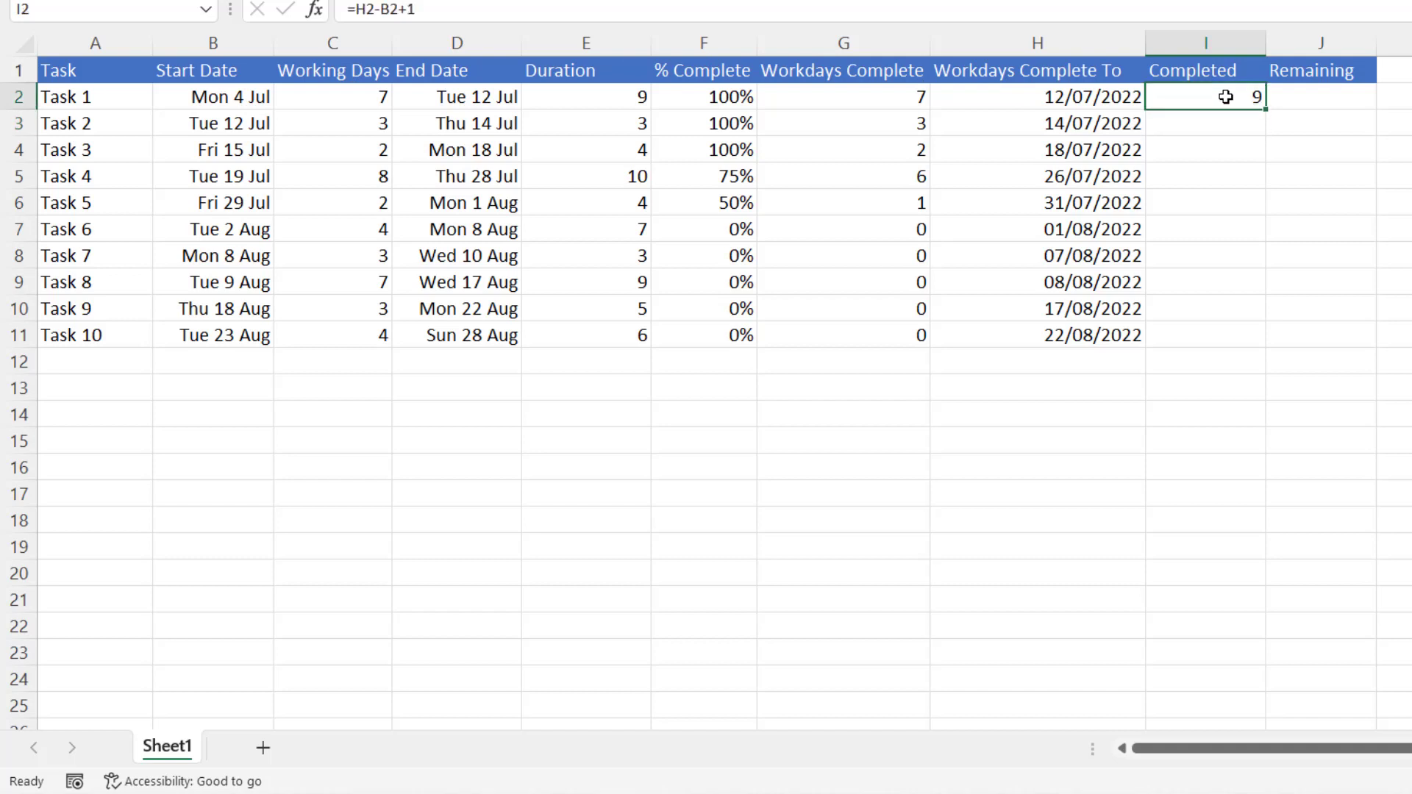
pyautogui.doubleClick(1265, 108)
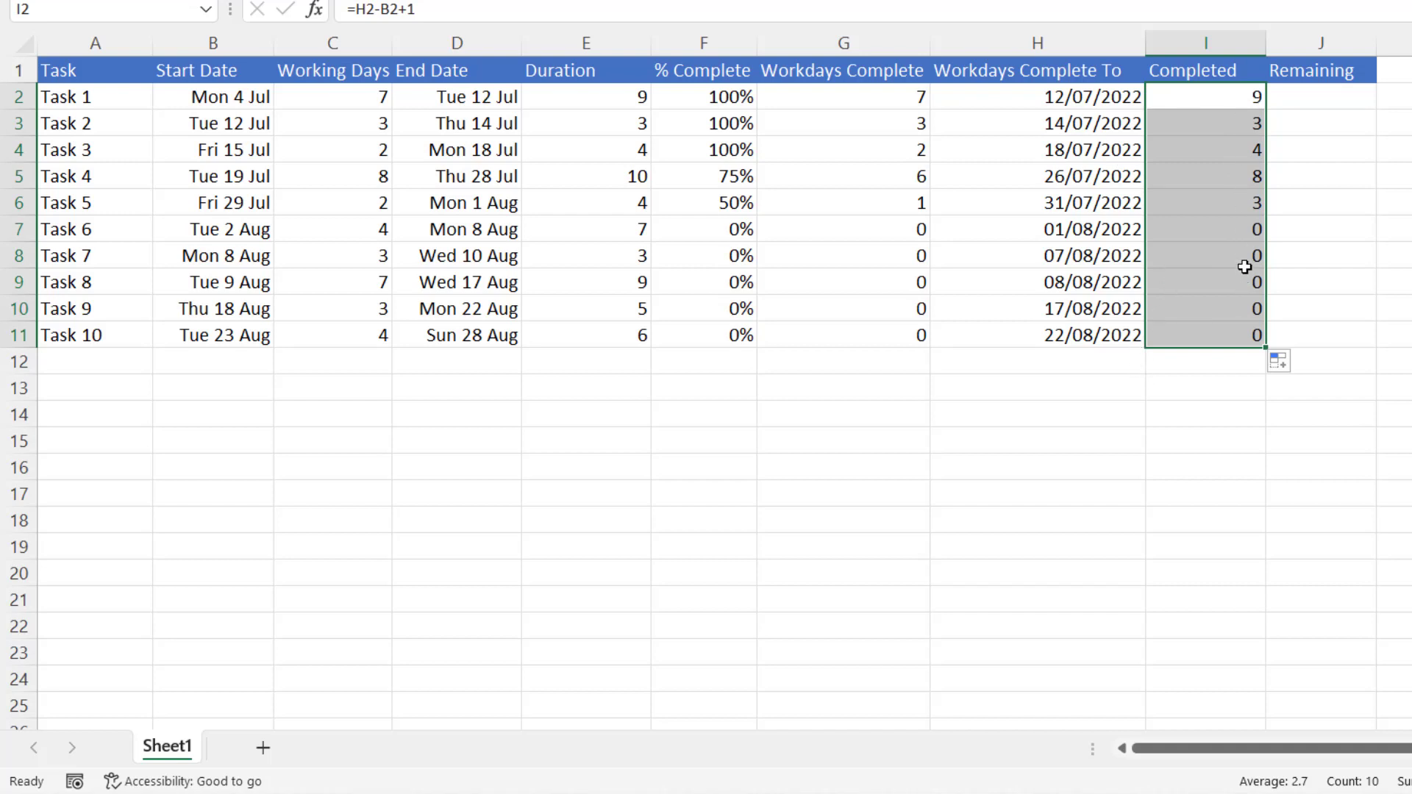
# - Calculate the remaining days in J2 with =E2-I2 and fill the formula down to Task 10
pyautogui.click(1283, 103)
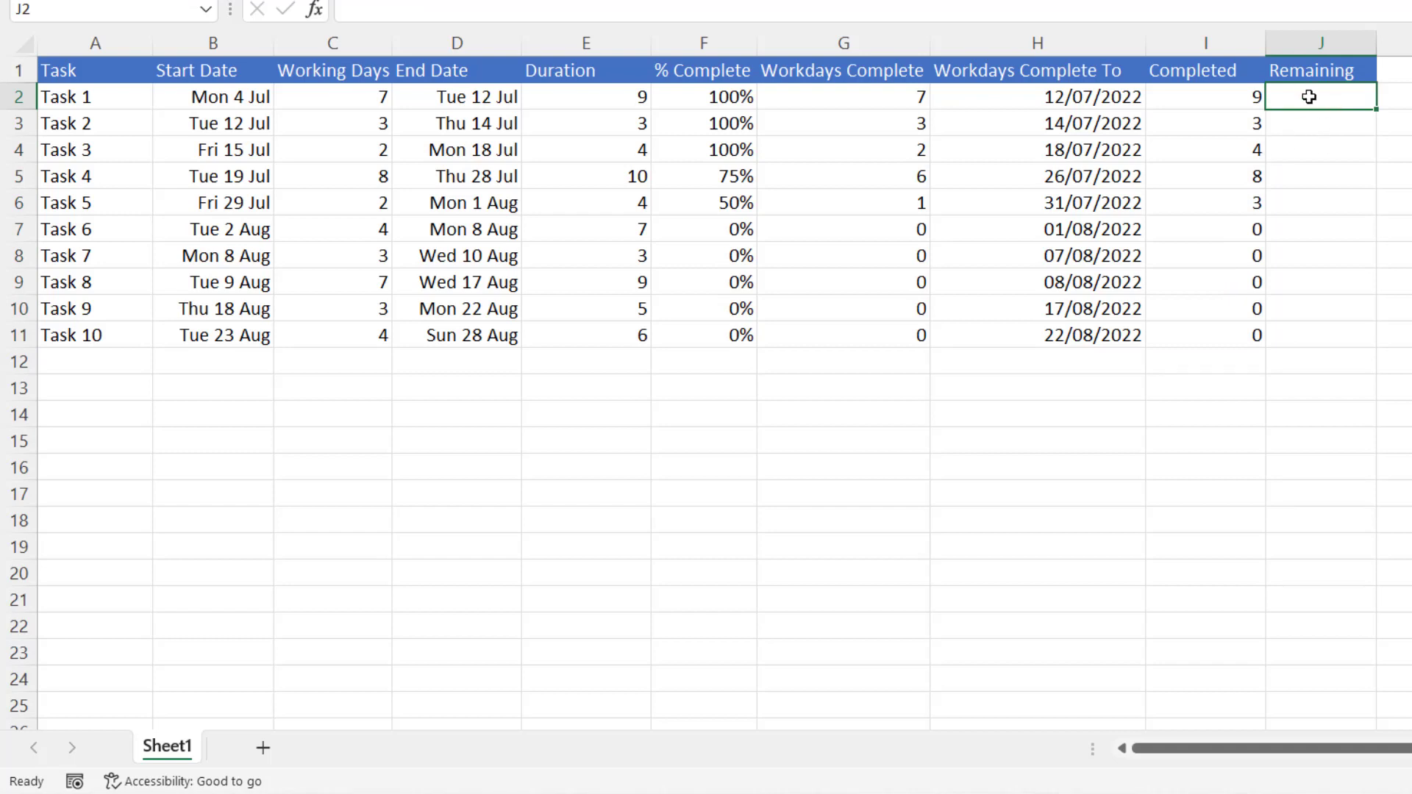
pyautogui.write('=')
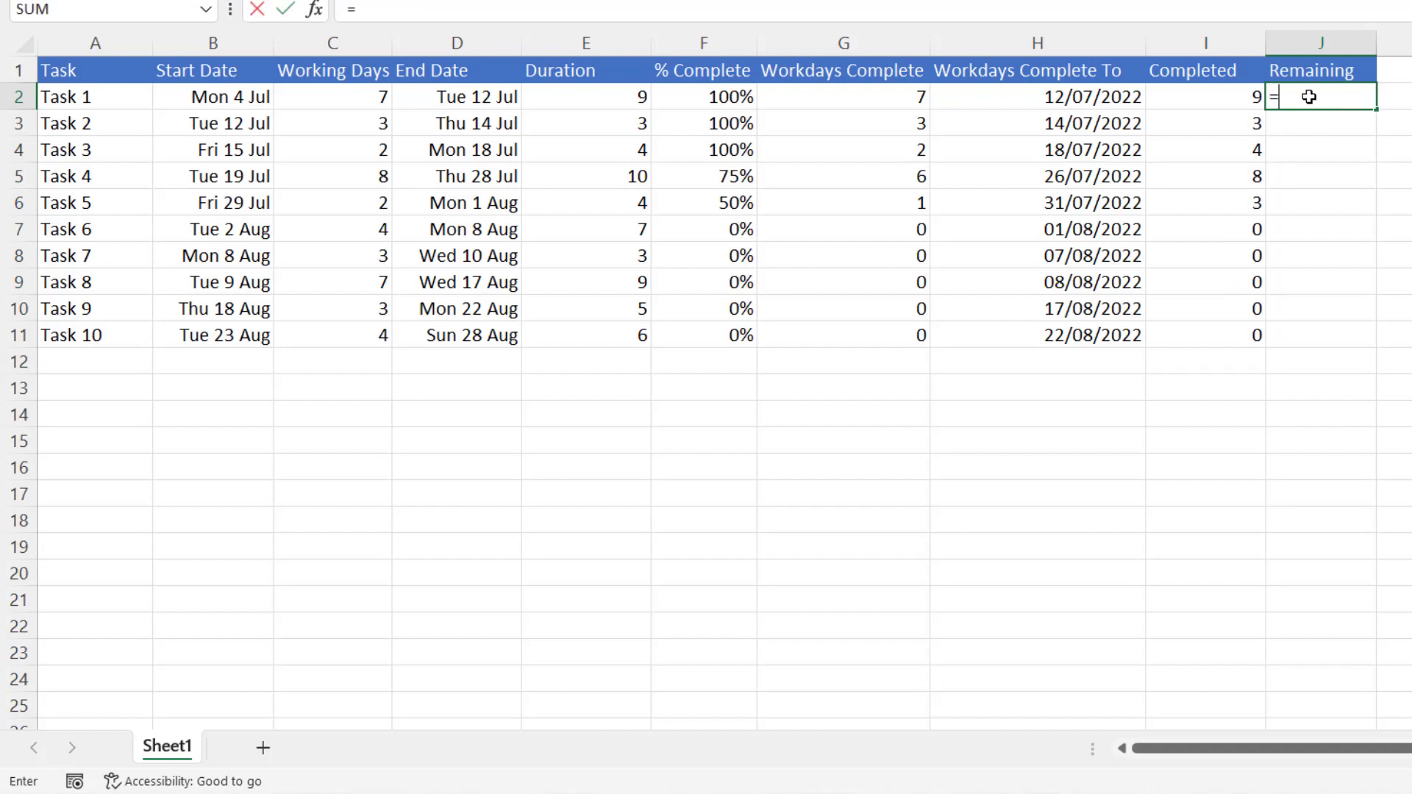
pyautogui.click(622, 102)
pyautogui.write('-')
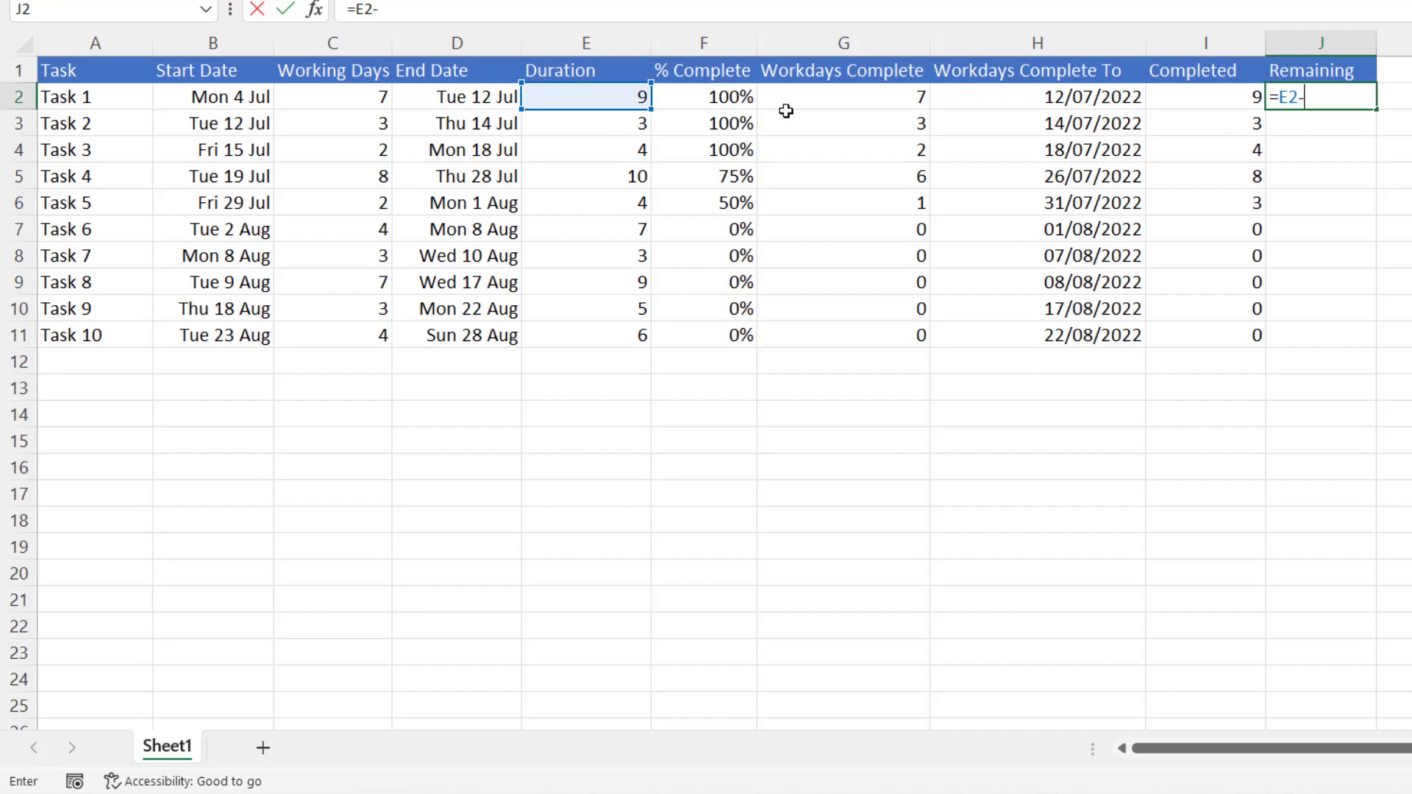
pyautogui.click(1224, 97)
pyautogui.press('Return')
pyautogui.click(882, 440)
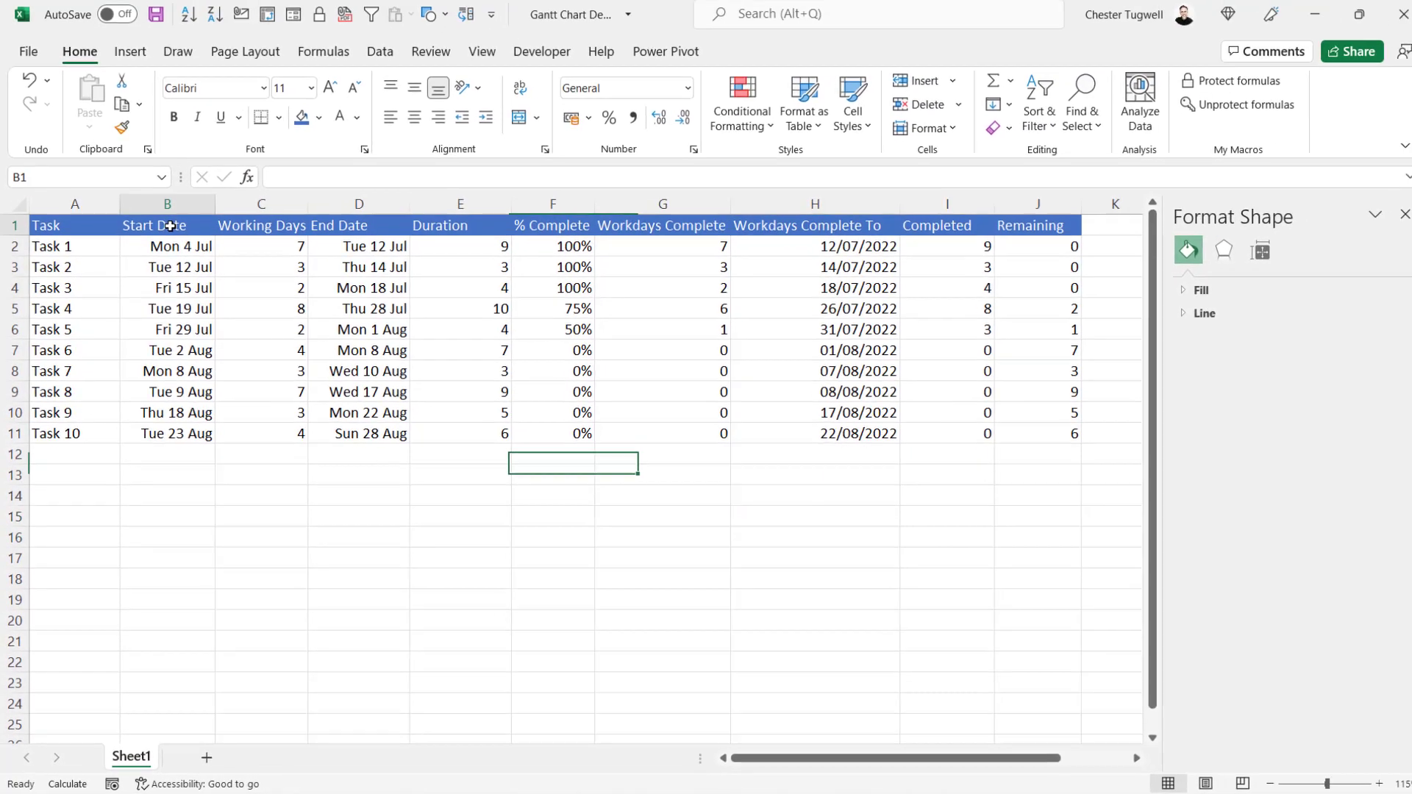
# - Insert a 2-D stacked bar chart from the Start Date column, B1:B11
pyautogui.click(215, 70)
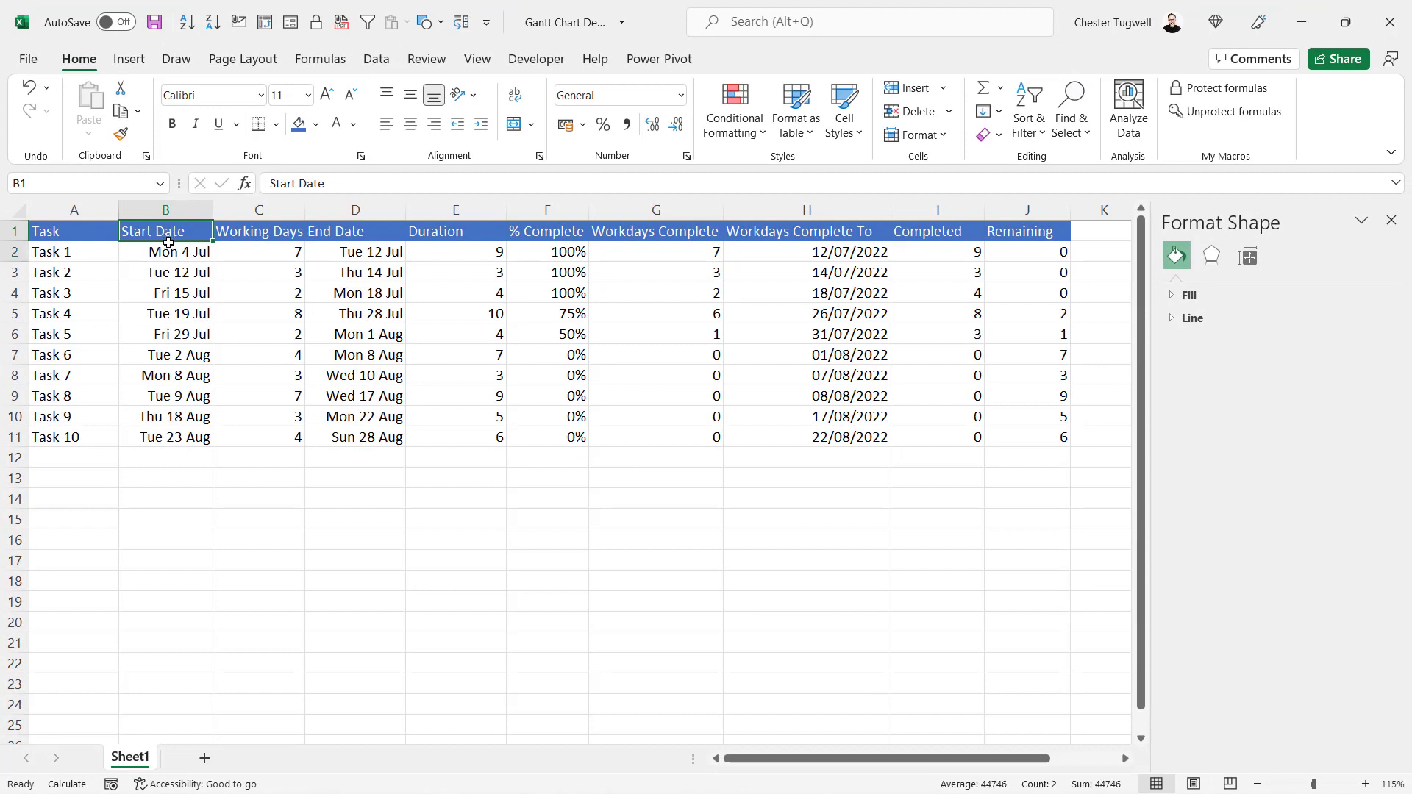
pyautogui.moveTo(168, 243); pyautogui.dragTo(157, 437)
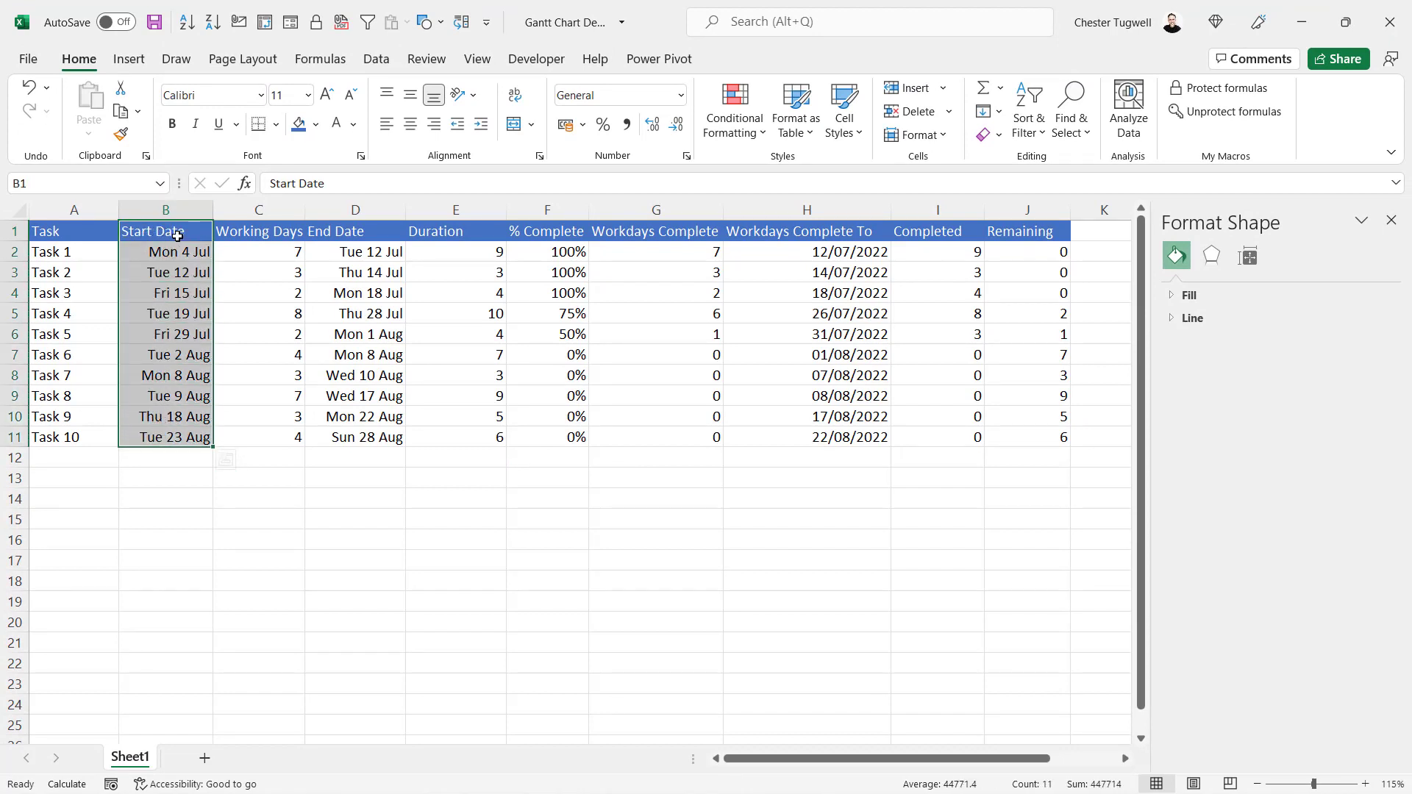
pyautogui.click(138, 64)
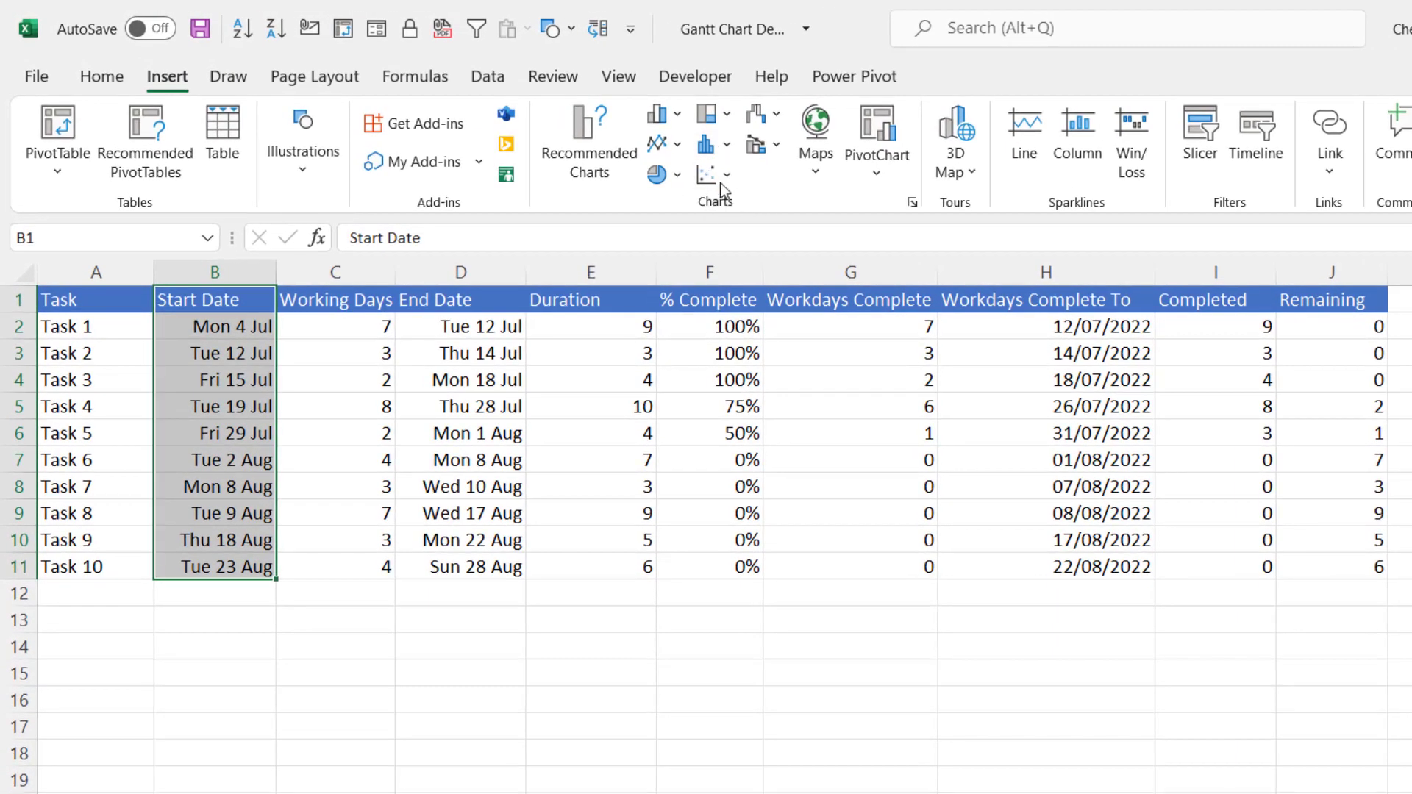
pyautogui.click(675, 116)
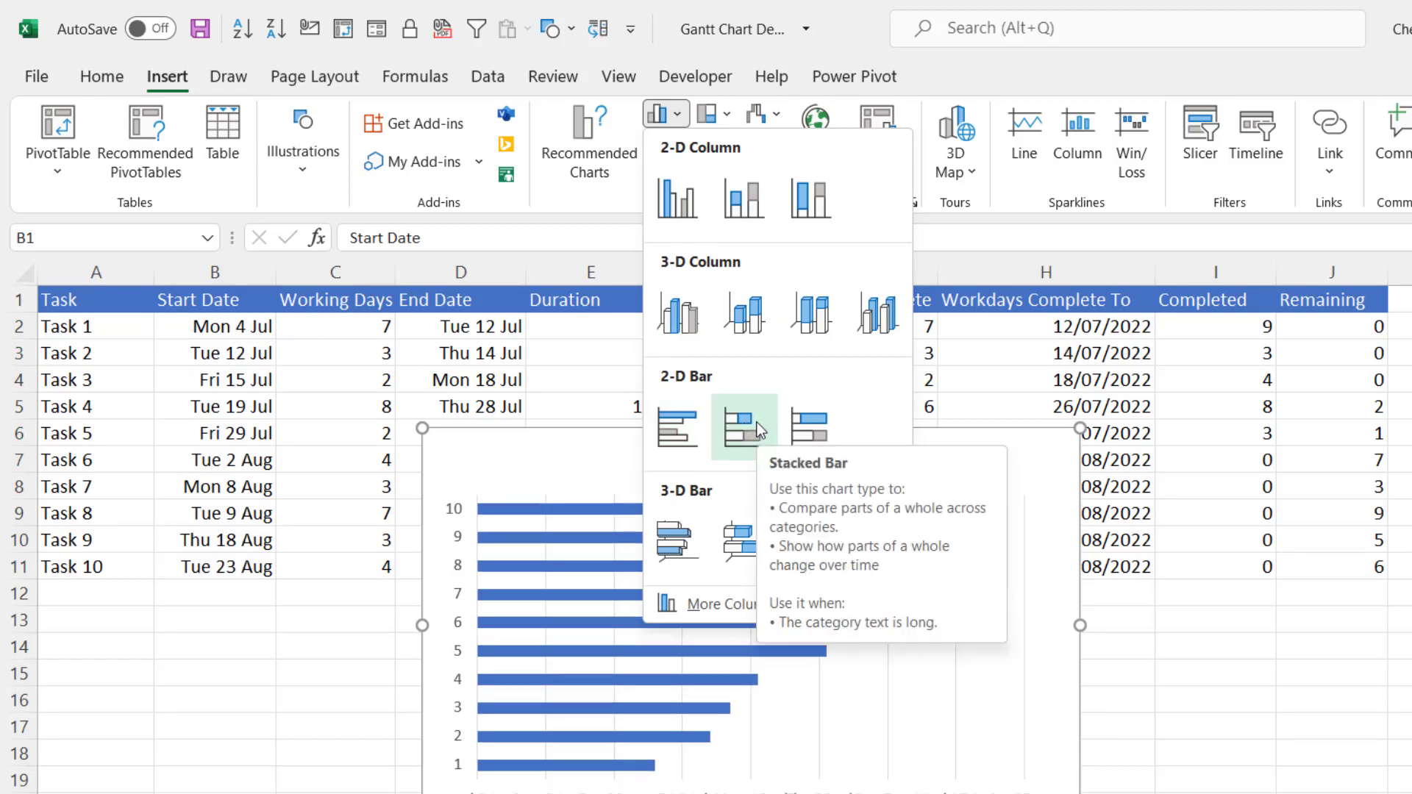
pyautogui.click(757, 423)
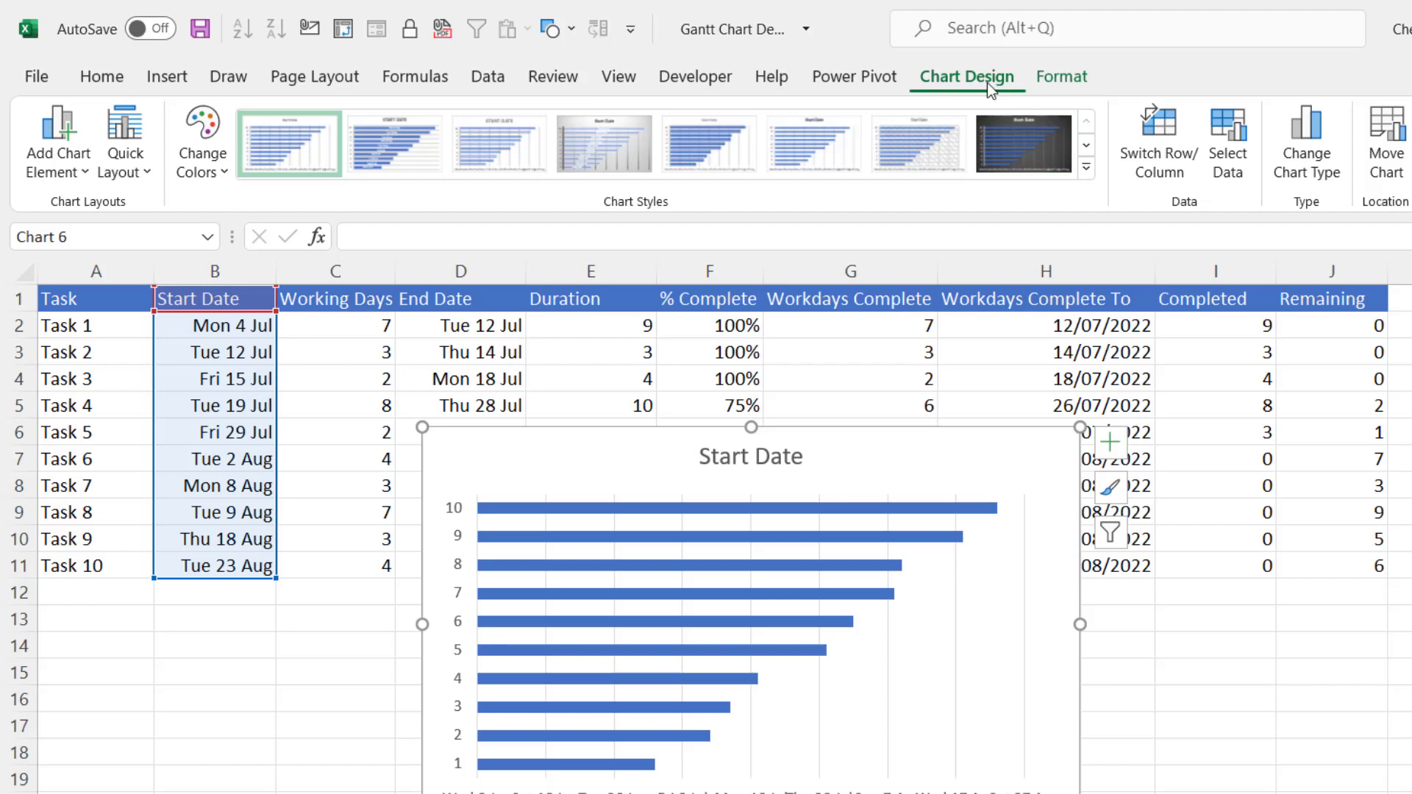
# - Add a Completed series to the chart, named from I1 with values from I2:I11
pyautogui.click(1224, 172)
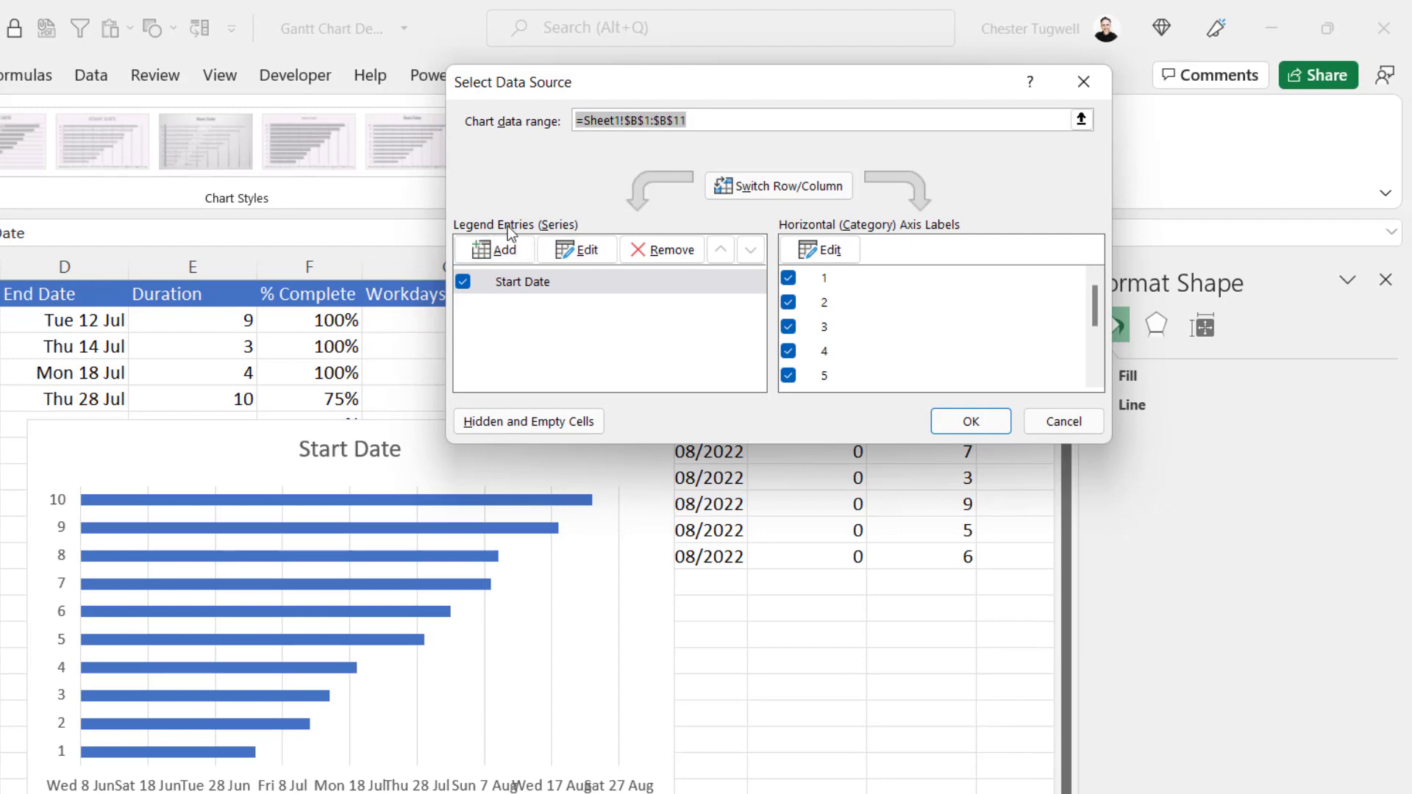
pyautogui.click(504, 251)
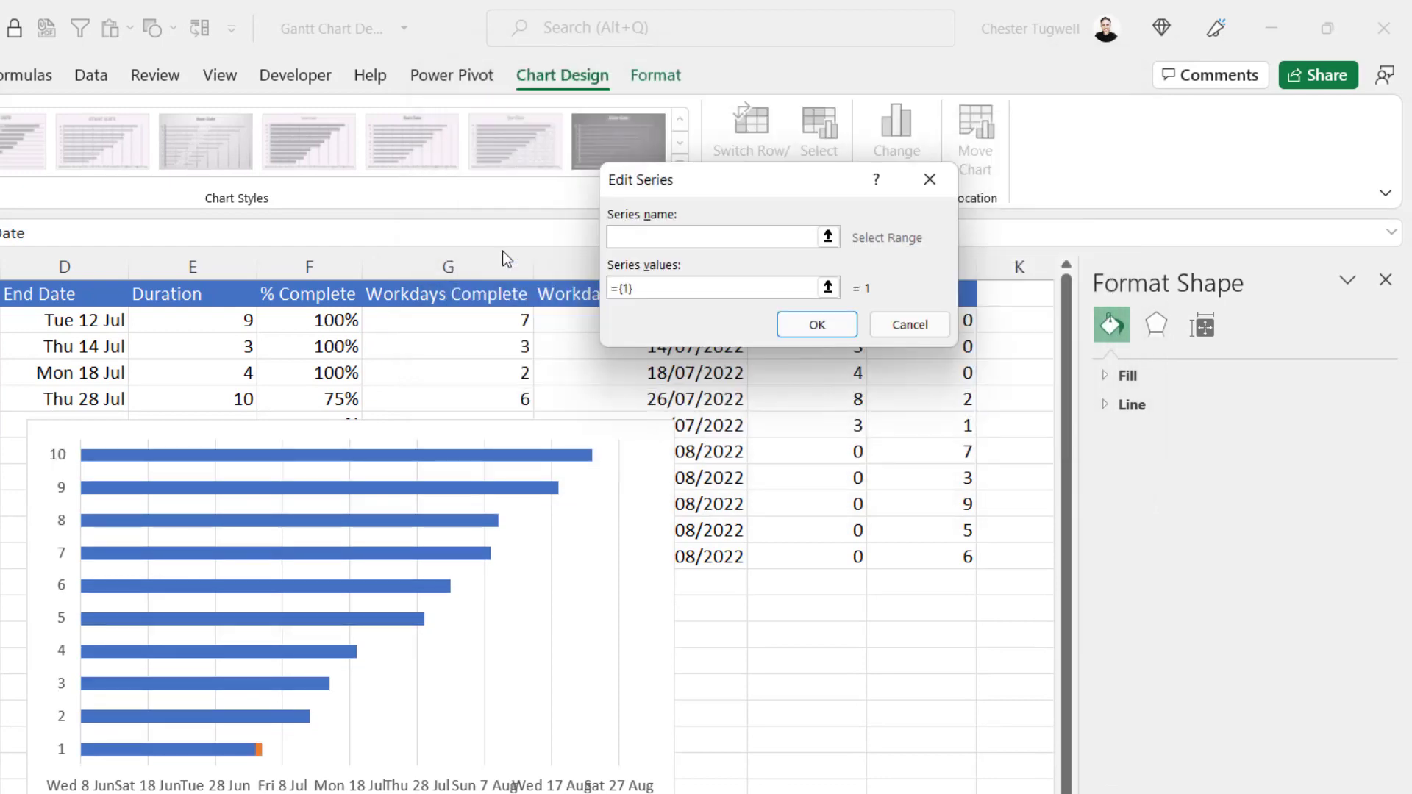
pyautogui.moveTo(695, 189); pyautogui.dragTo(565, 496)
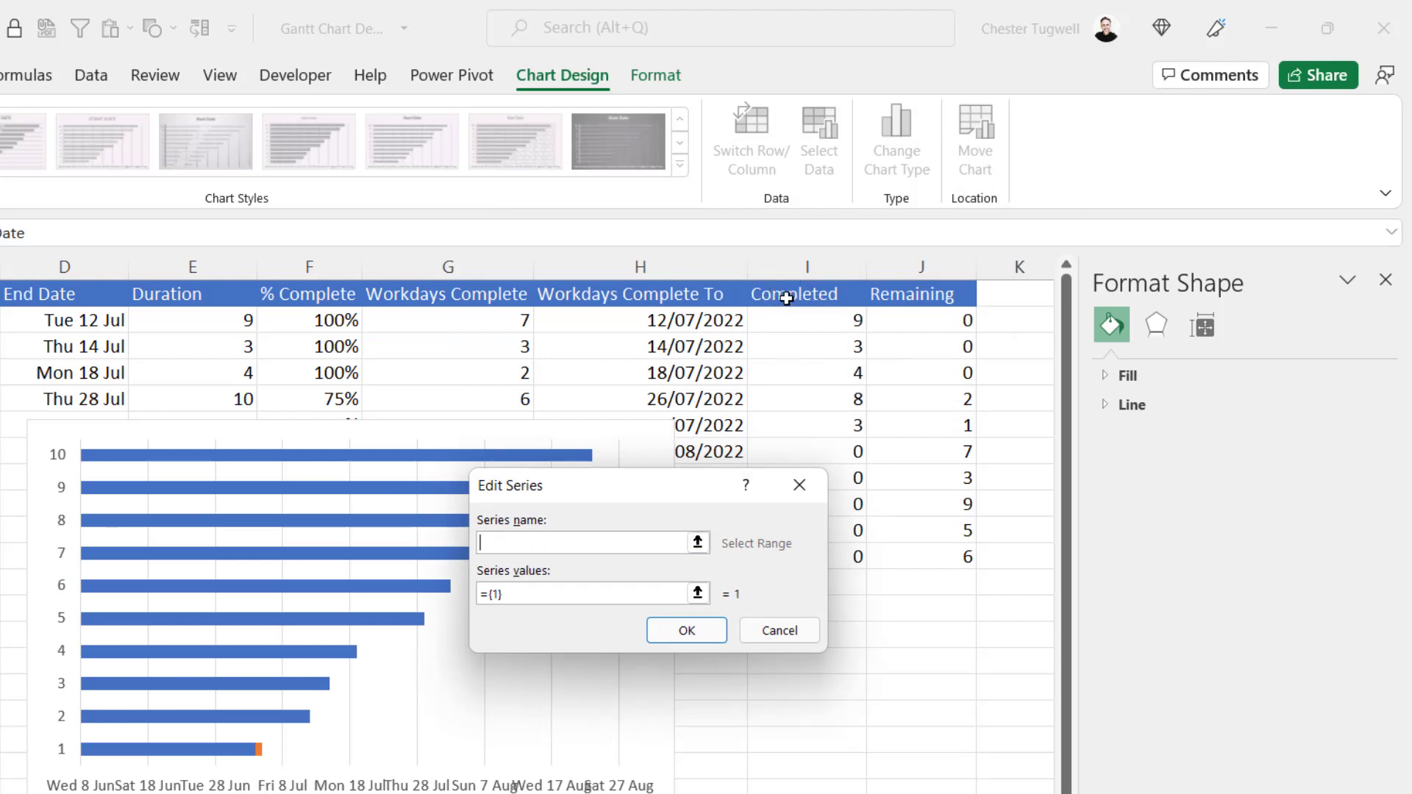
pyautogui.click(819, 296)
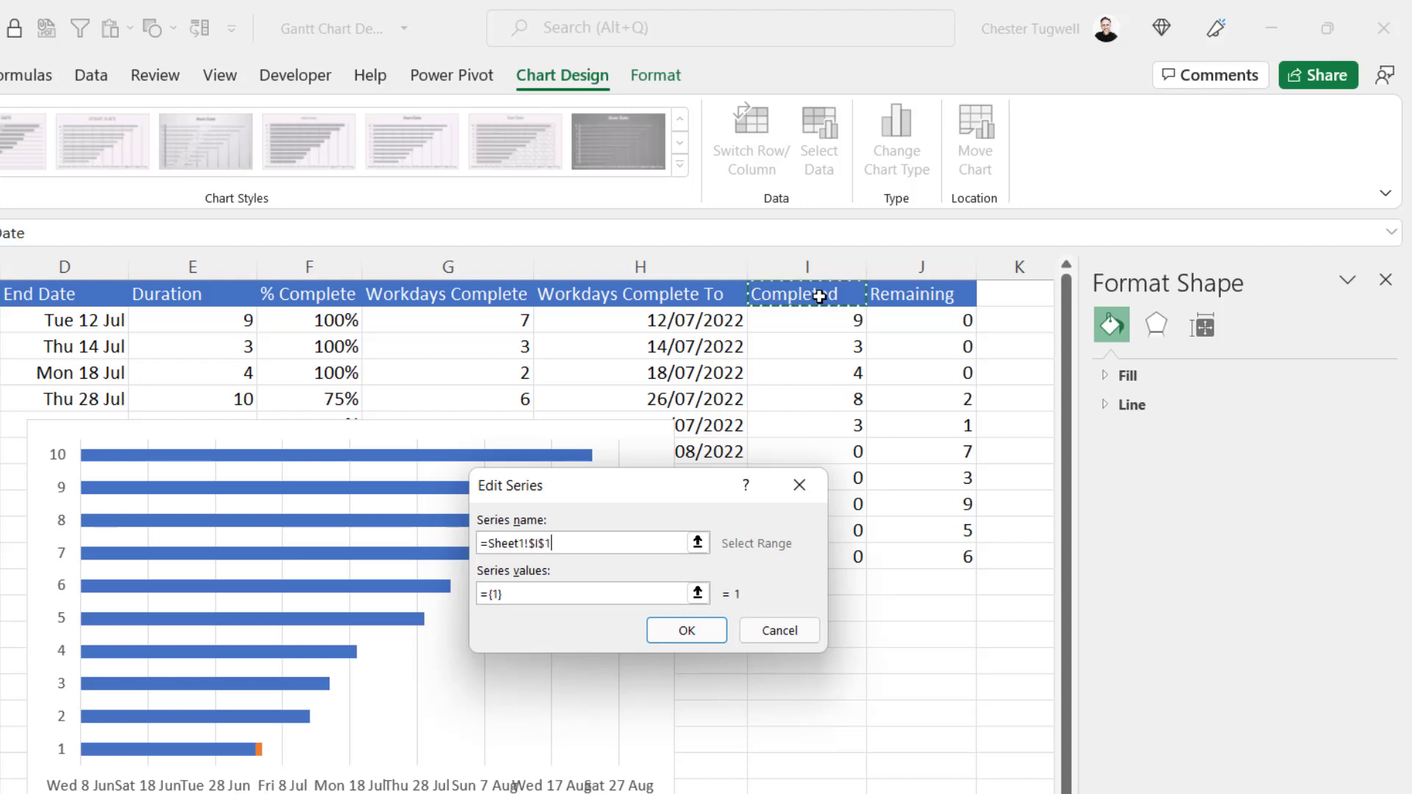
pyautogui.click(539, 592)
pyautogui.moveTo(525, 601); pyautogui.dragTo(476, 594)
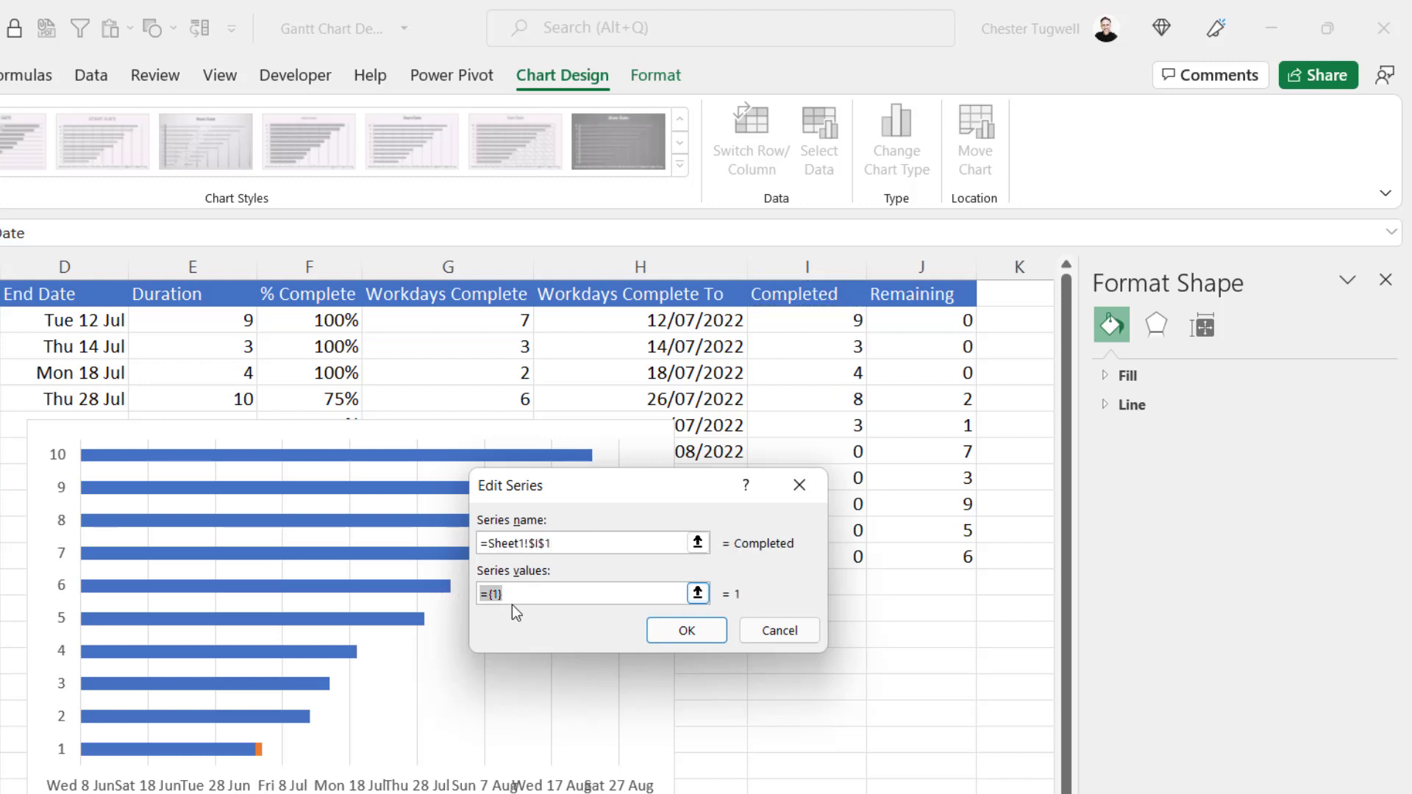
pyautogui.press('BackSpace')
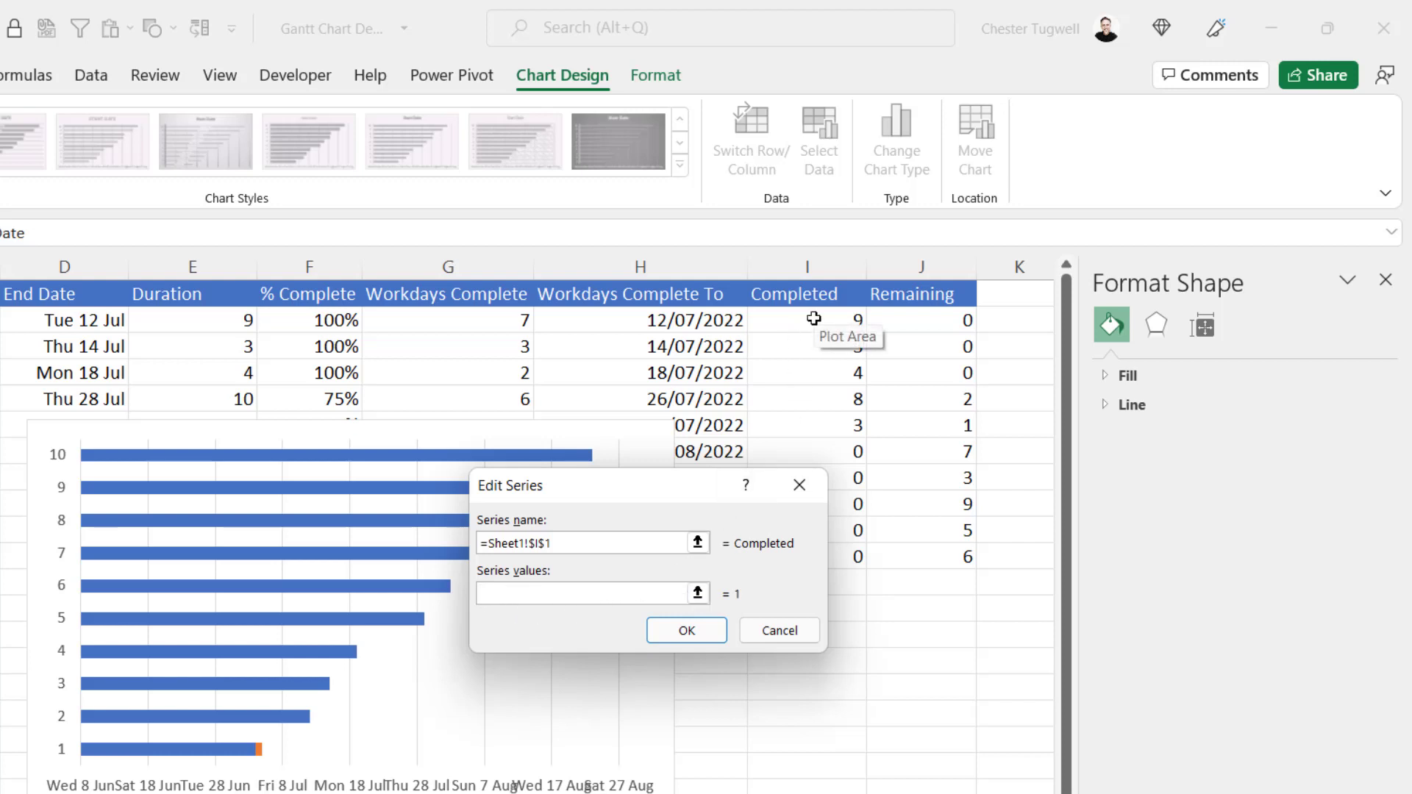
pyautogui.moveTo(814, 318); pyautogui.dragTo(818, 559)
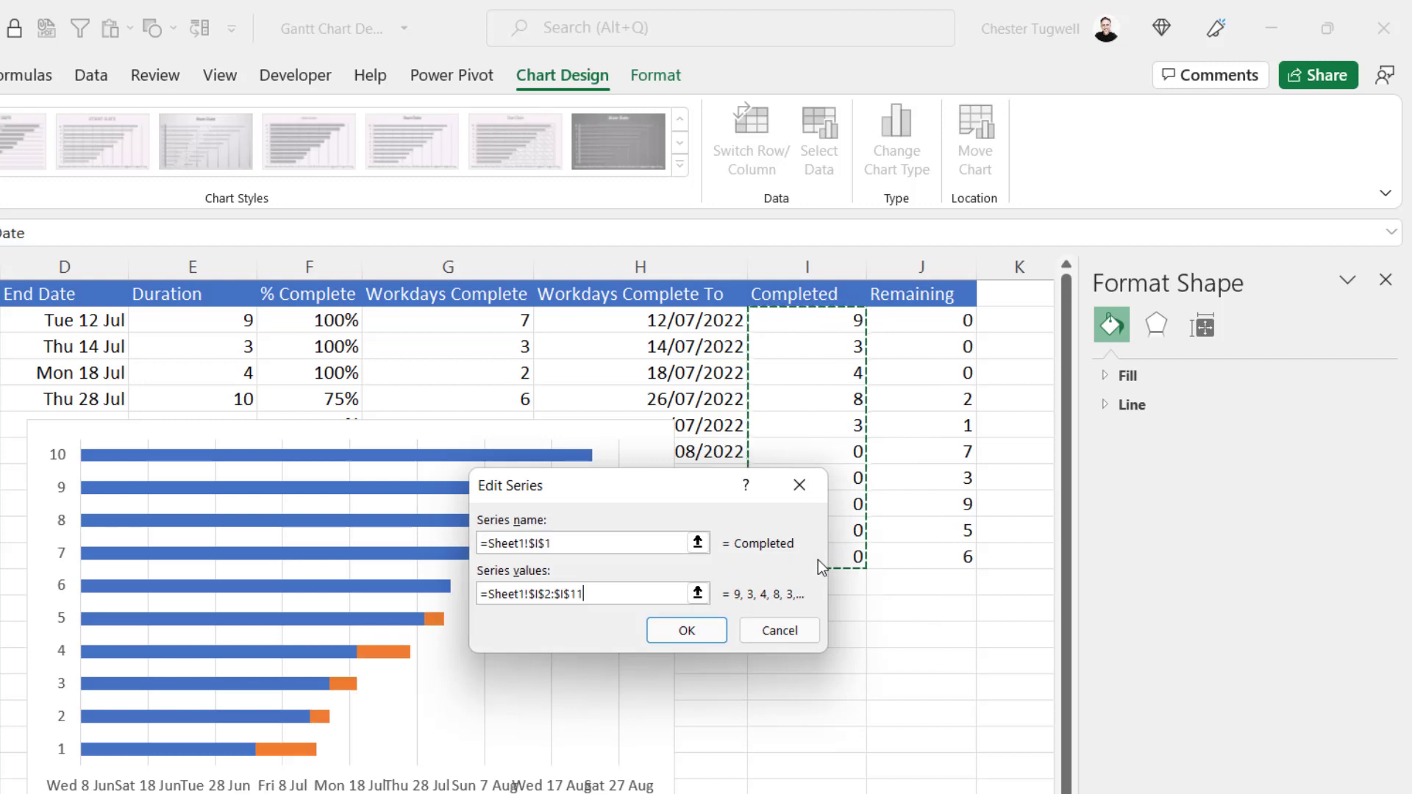
pyautogui.click(704, 634)
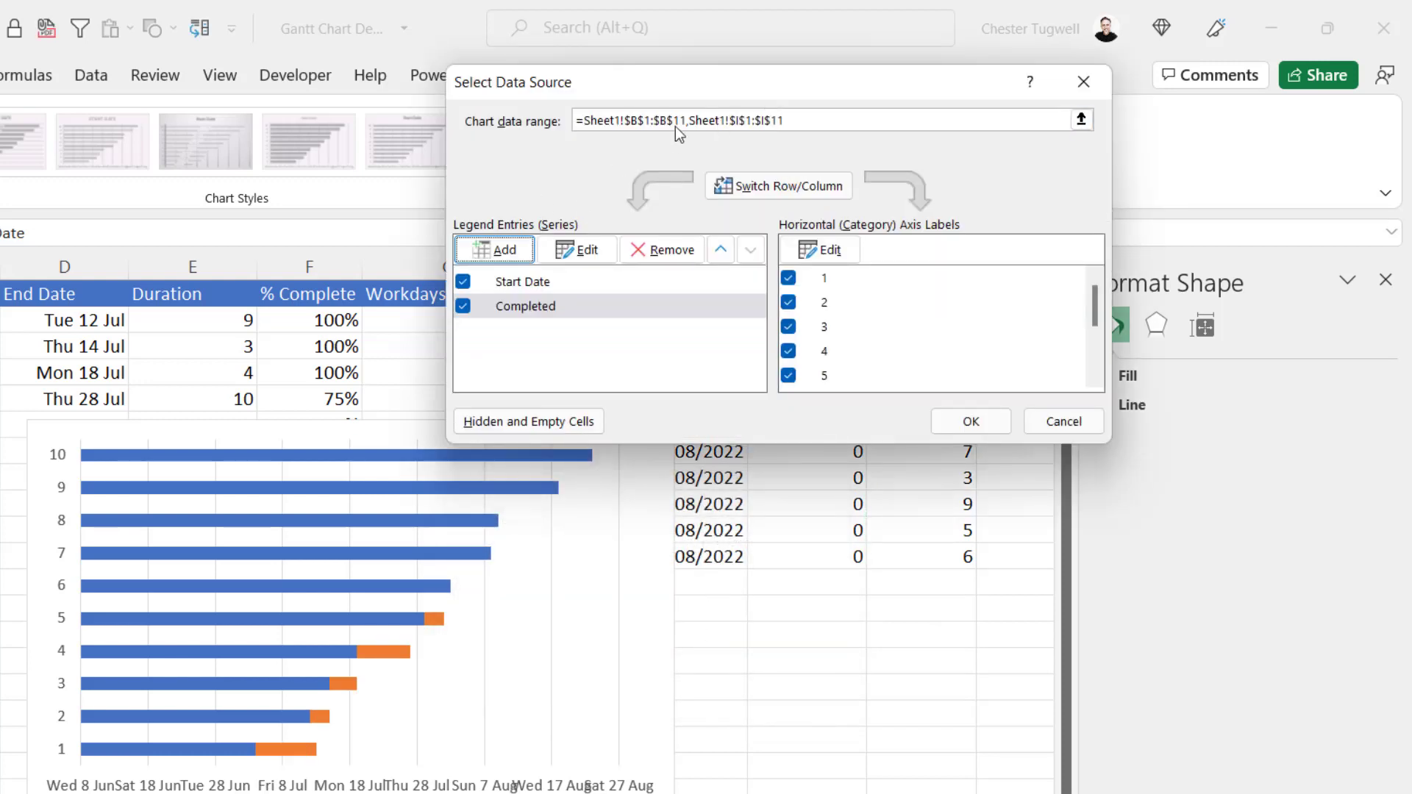
# - Add a Remaining series to the chart, named from J1 with values from J2:J11
pyautogui.moveTo(868, 76); pyautogui.dragTo(375, 158)
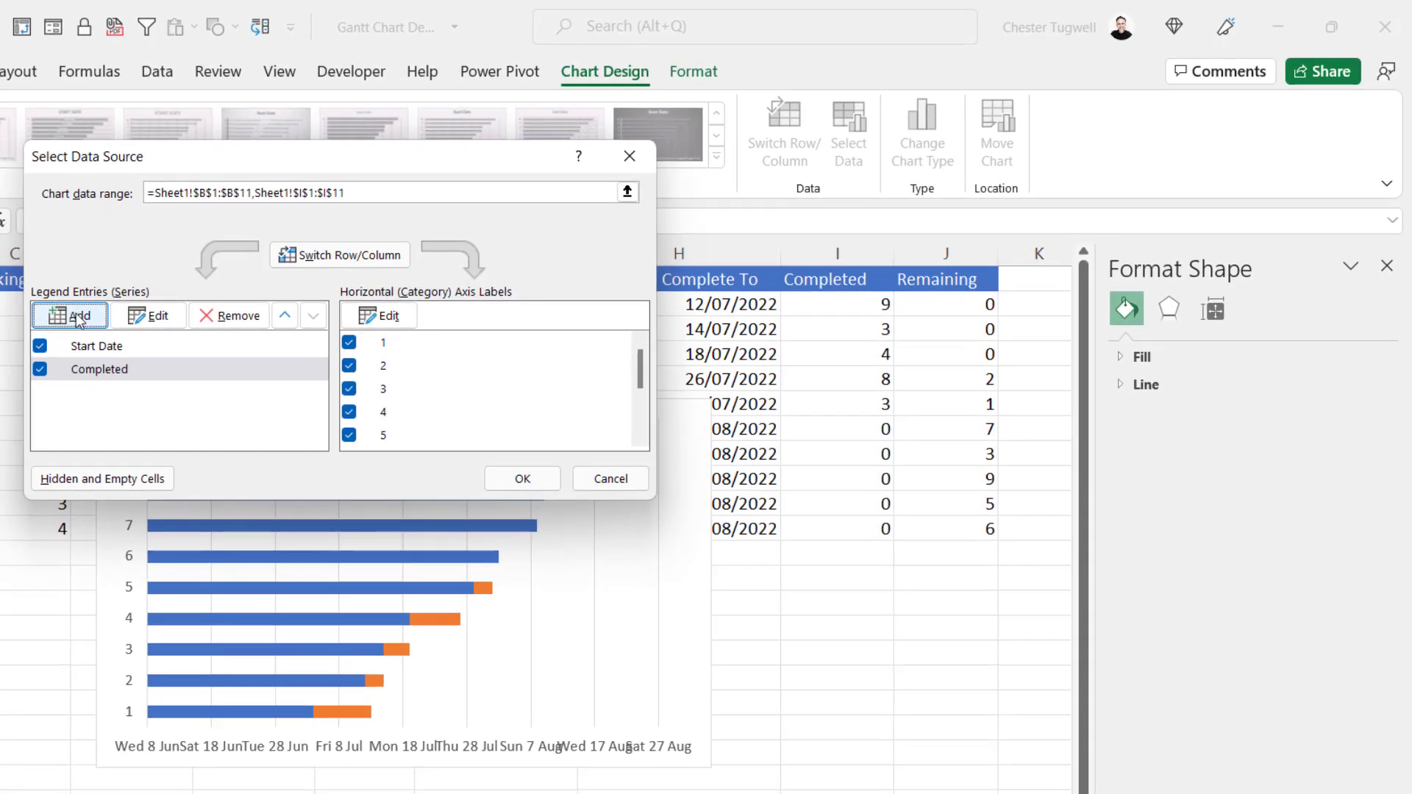
pyautogui.click(79, 317)
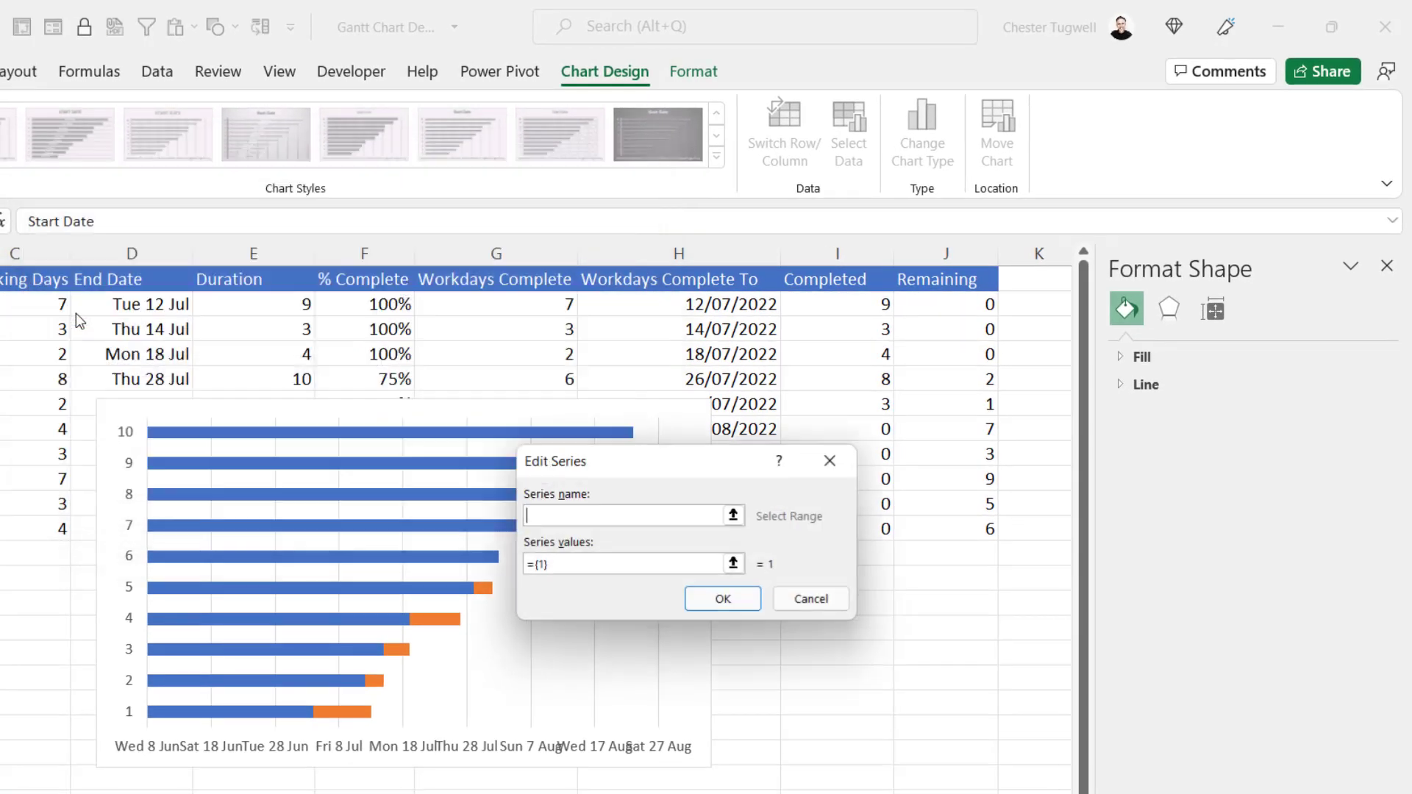
pyautogui.click(934, 278)
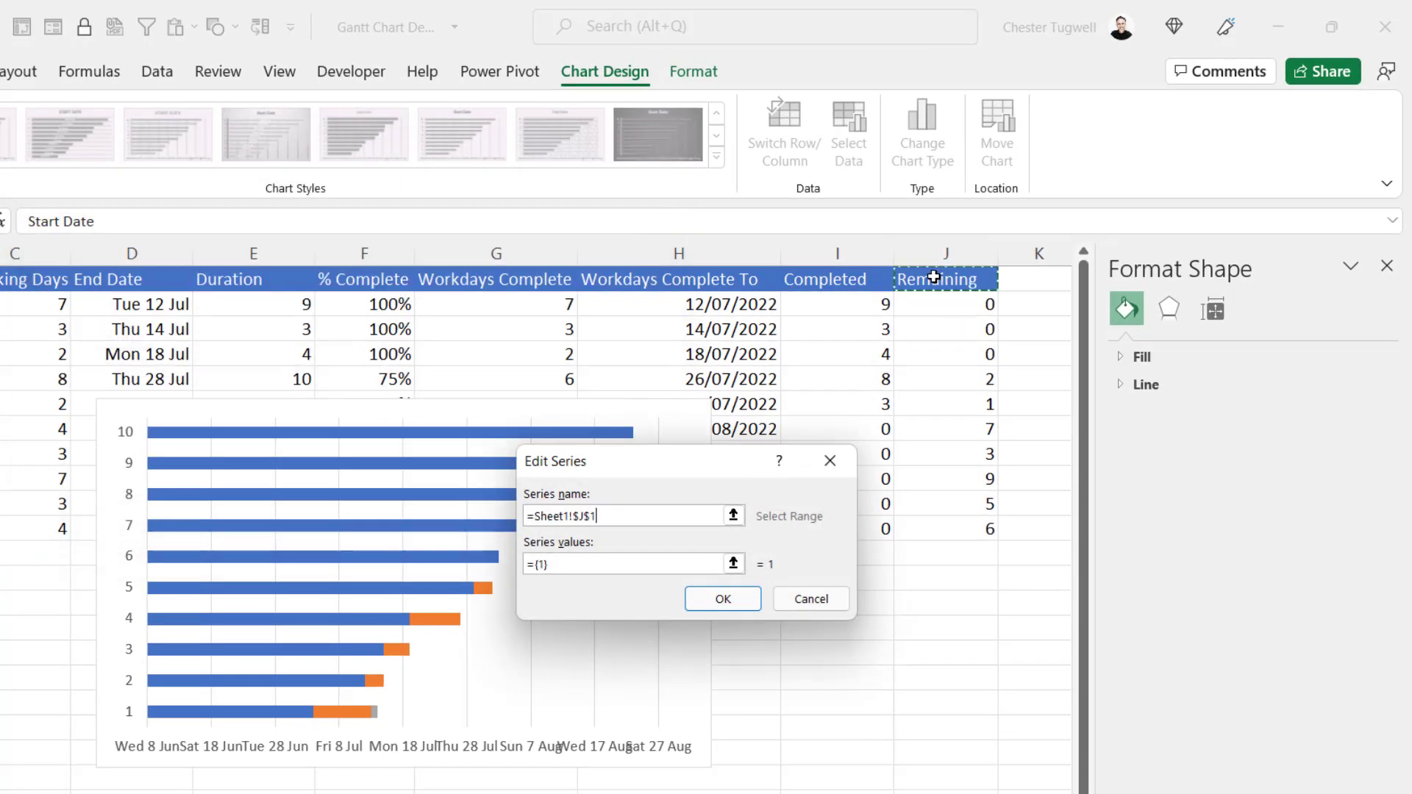
pyautogui.moveTo(577, 564); pyautogui.dragTo(528, 564)
pyautogui.press('BackSpace')
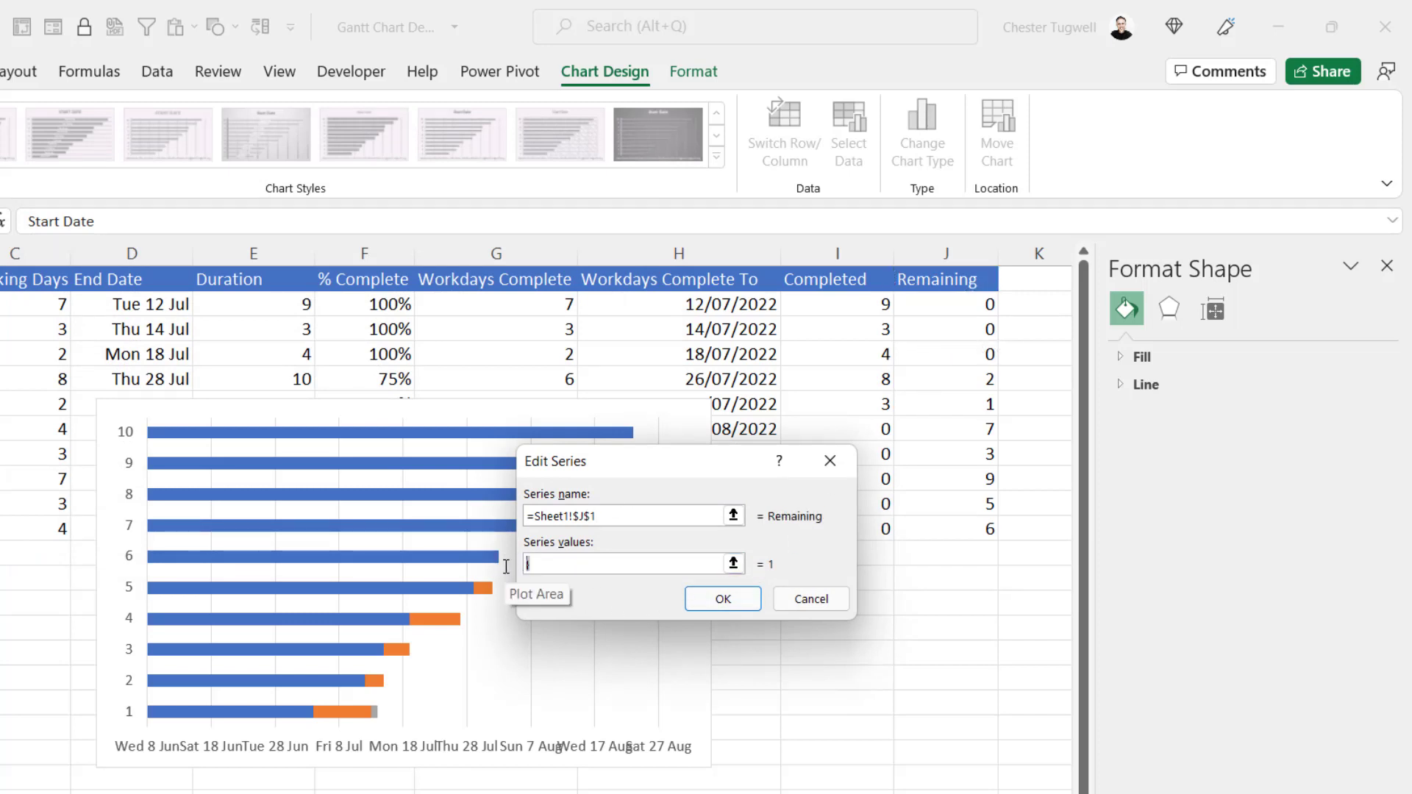
pyautogui.moveTo(970, 308); pyautogui.dragTo(962, 524)
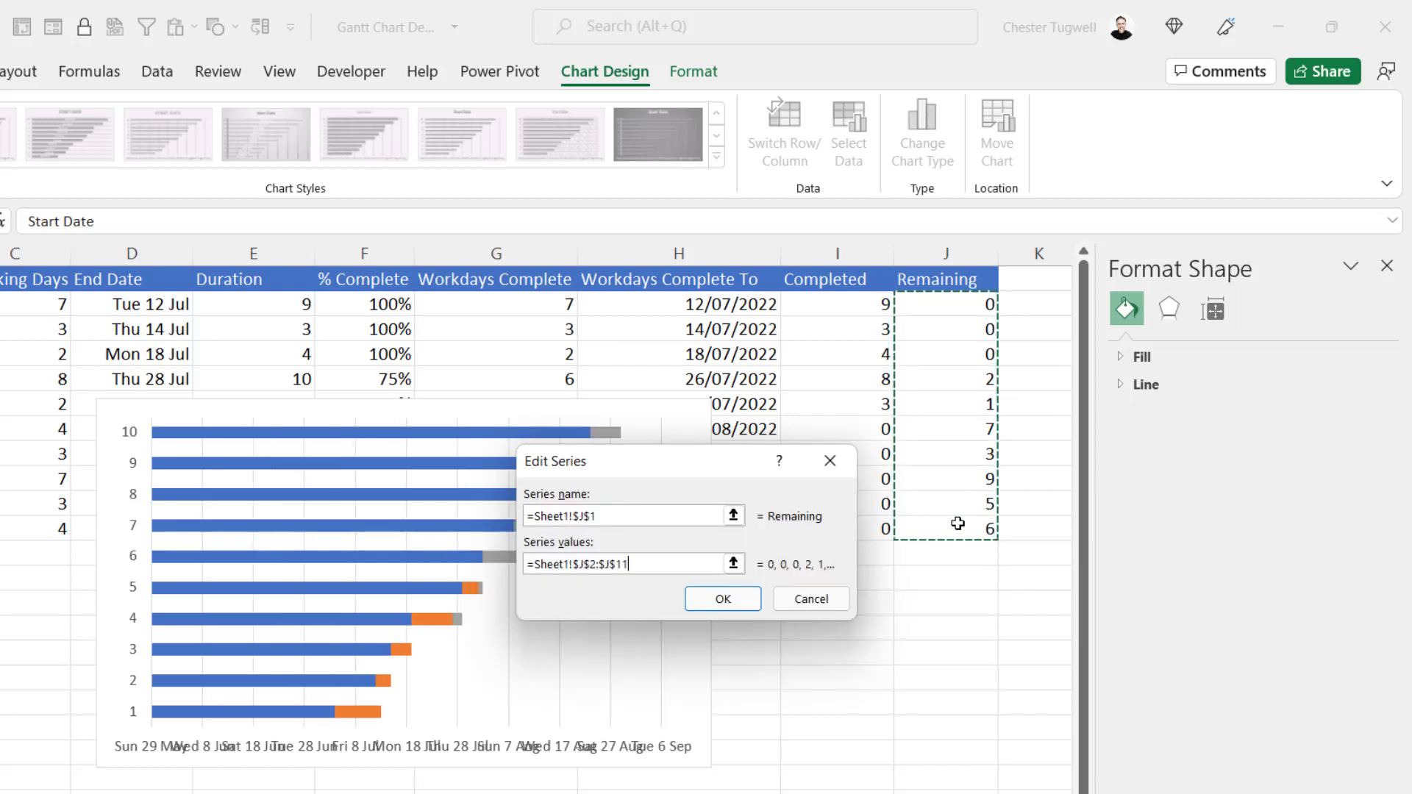
pyautogui.click(728, 599)
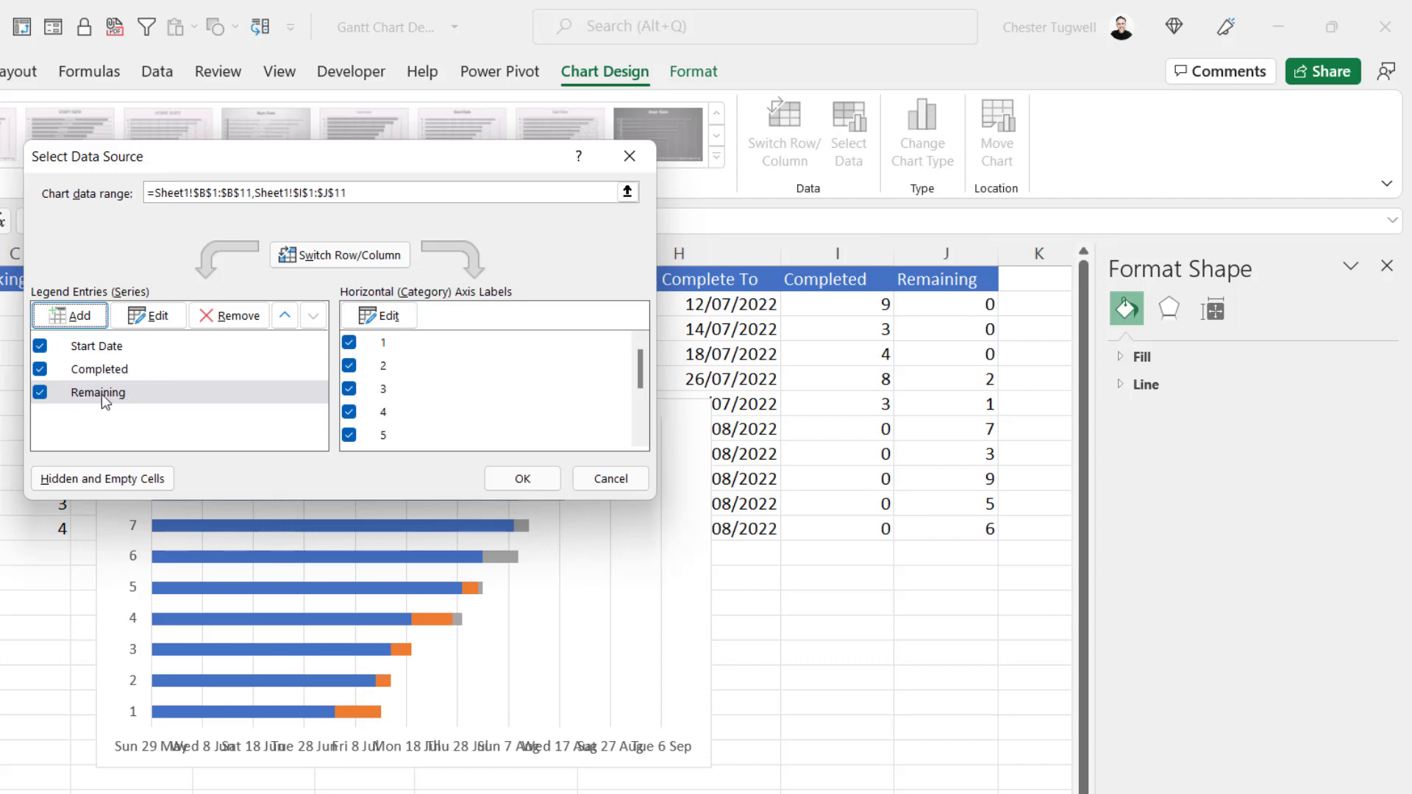
# - Use the task names in A2:A11 as the chart's category axis labels and apply the data source changes
pyautogui.click(379, 316)
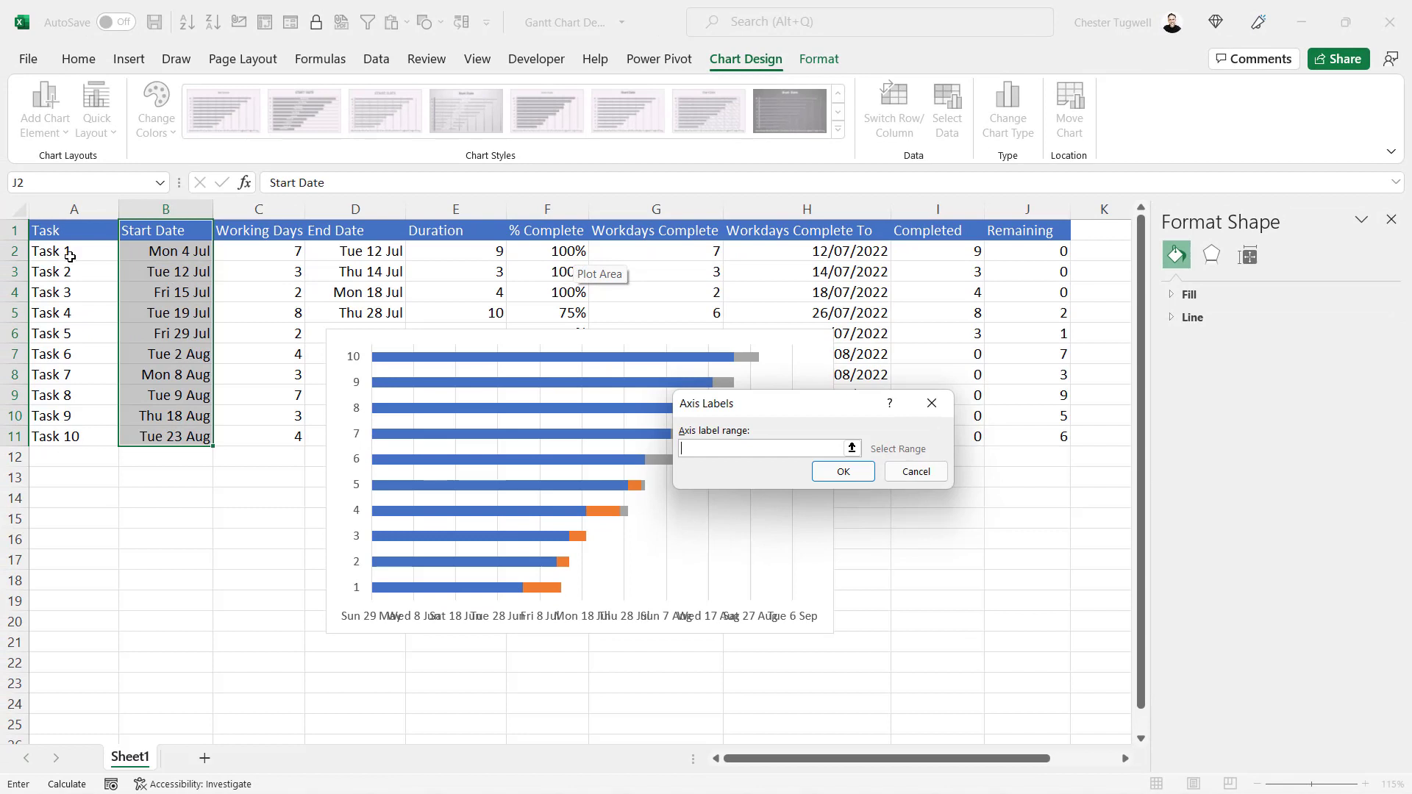
pyautogui.moveTo(70, 255); pyautogui.dragTo(84, 436)
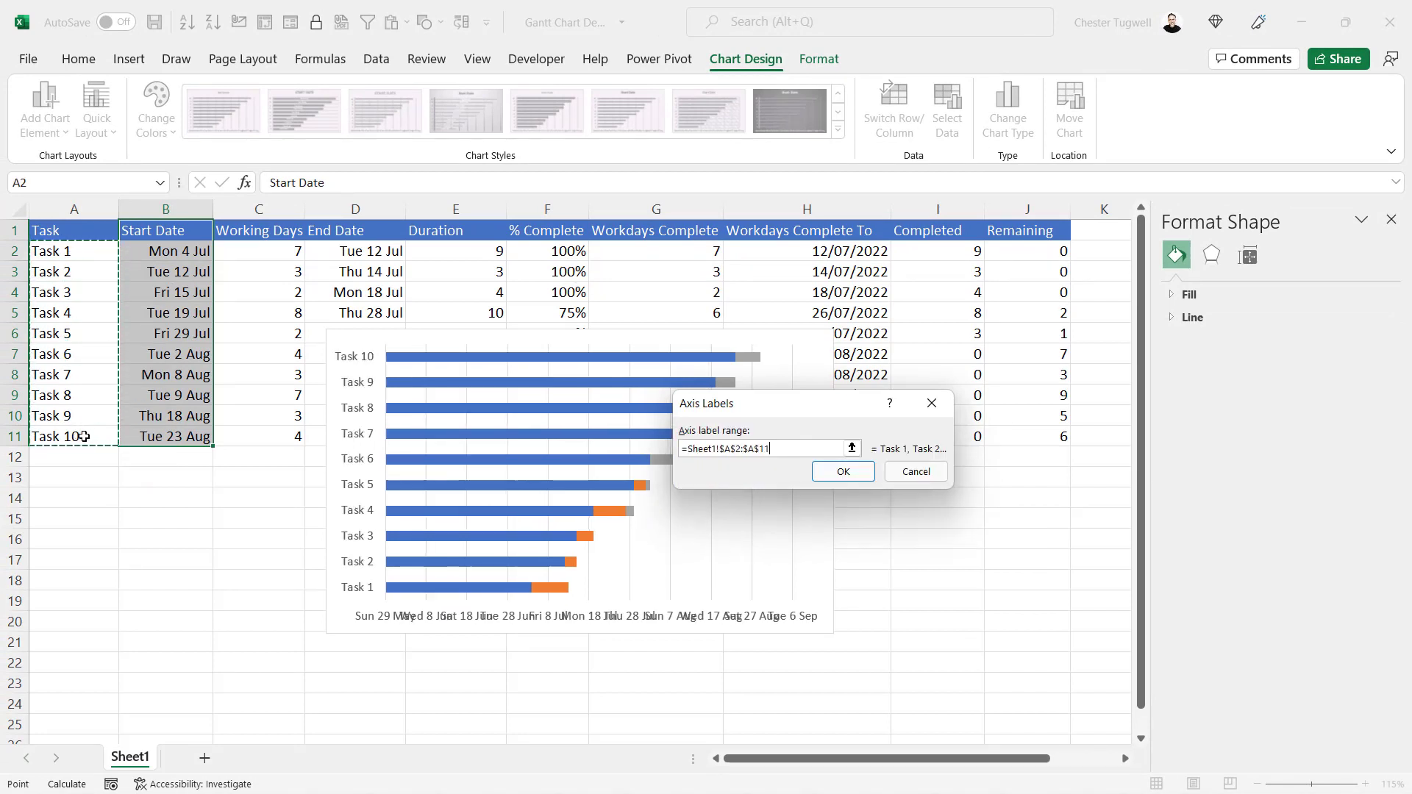
pyautogui.click(842, 472)
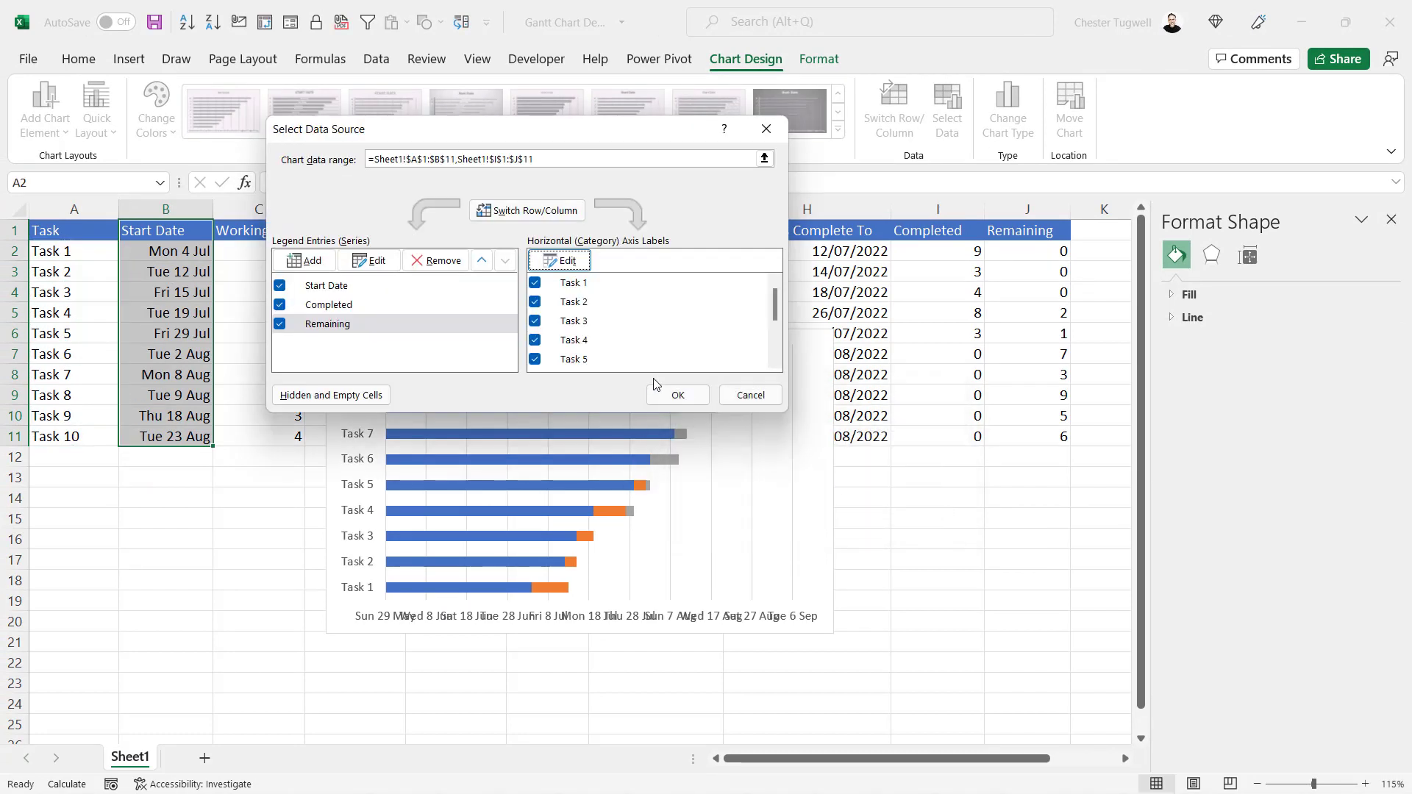
pyautogui.click(677, 395)
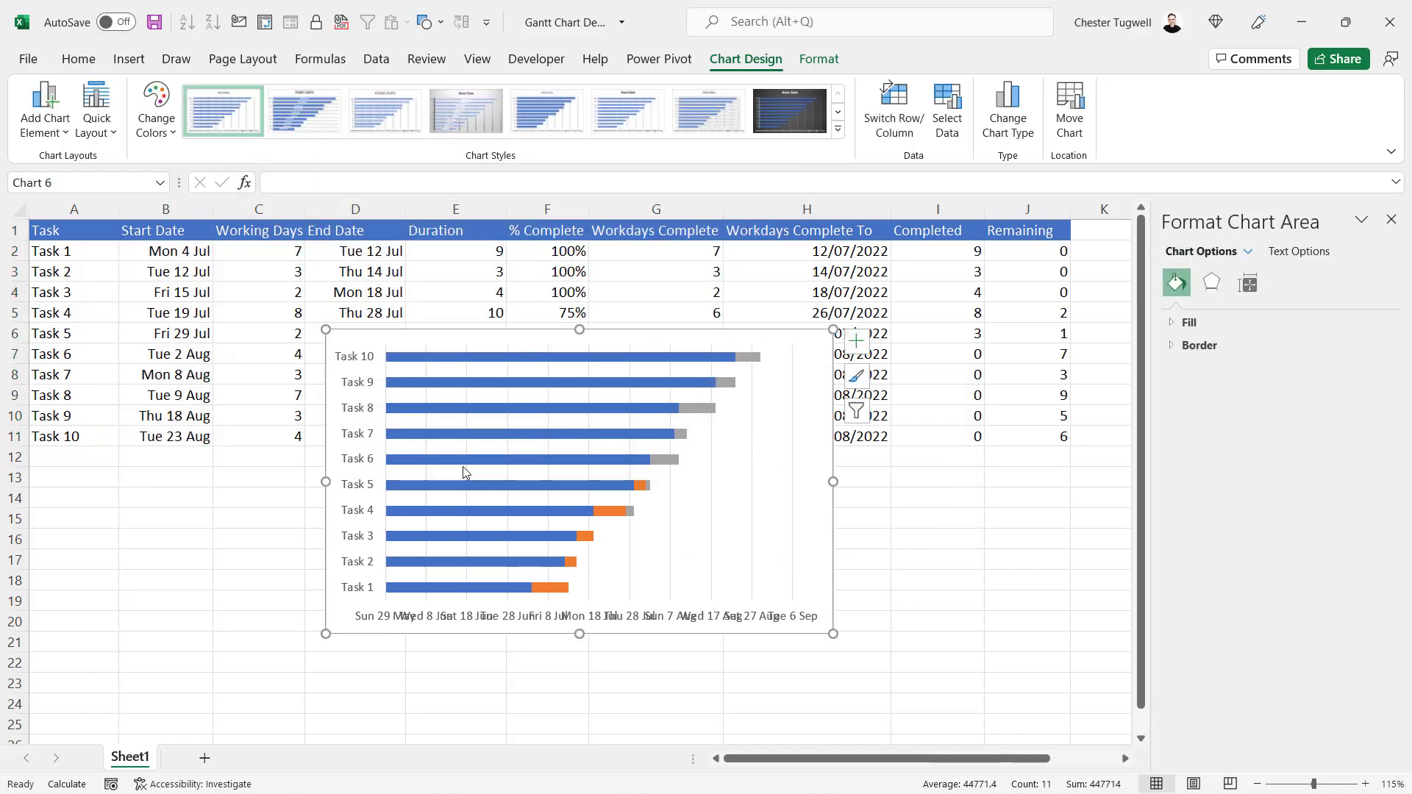
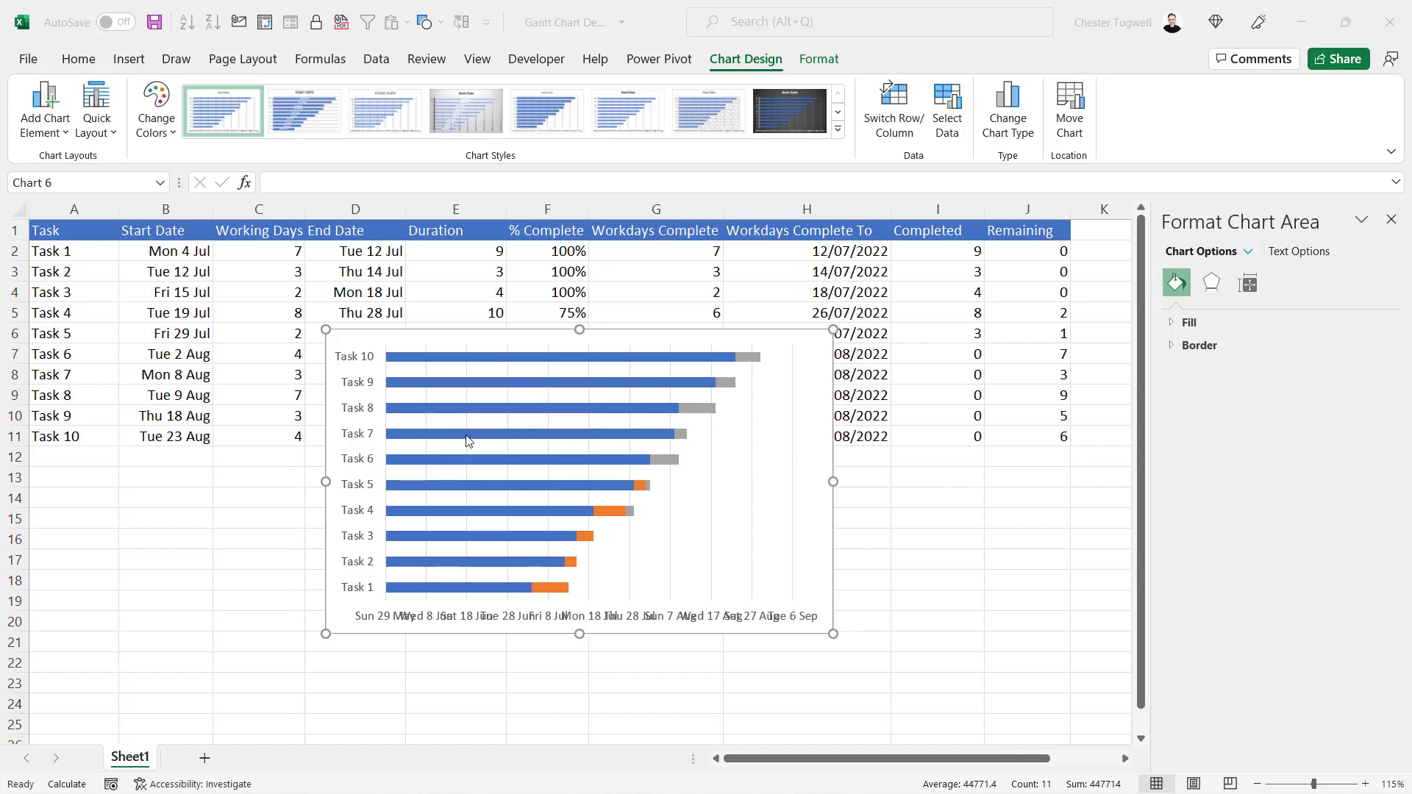
# - Set the Start Date series in the chart to No Fill
pyautogui.click(457, 363)
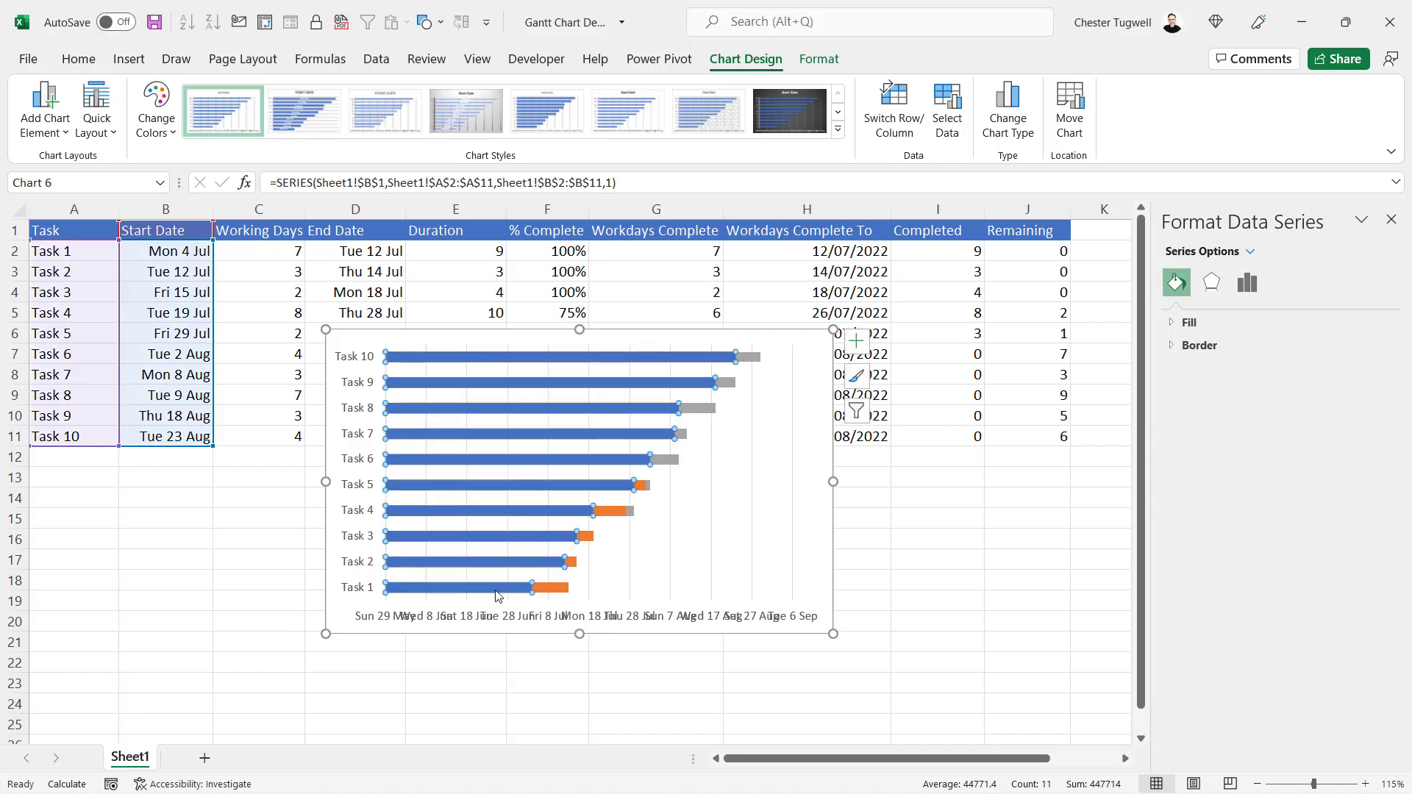
pyautogui.click(812, 65)
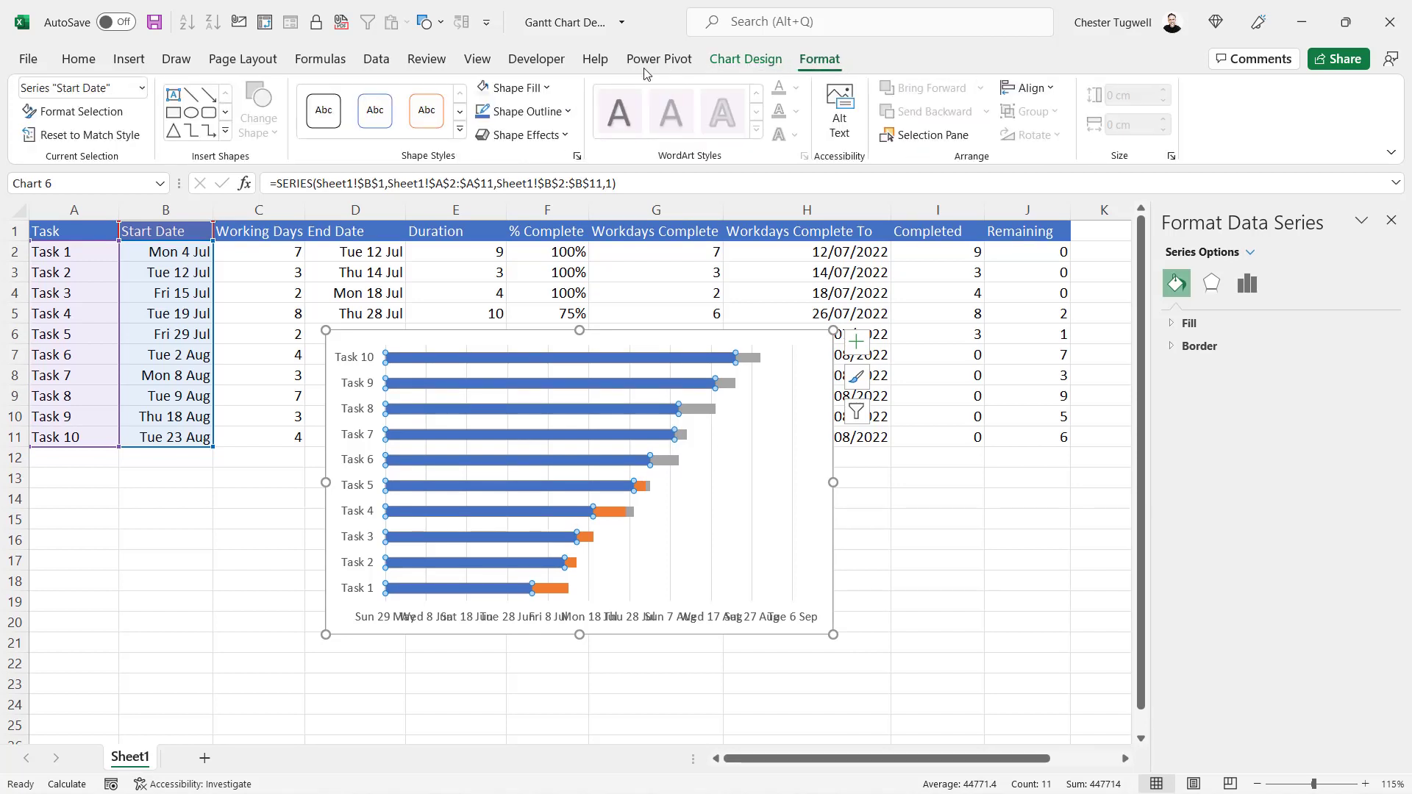
pyautogui.click(545, 89)
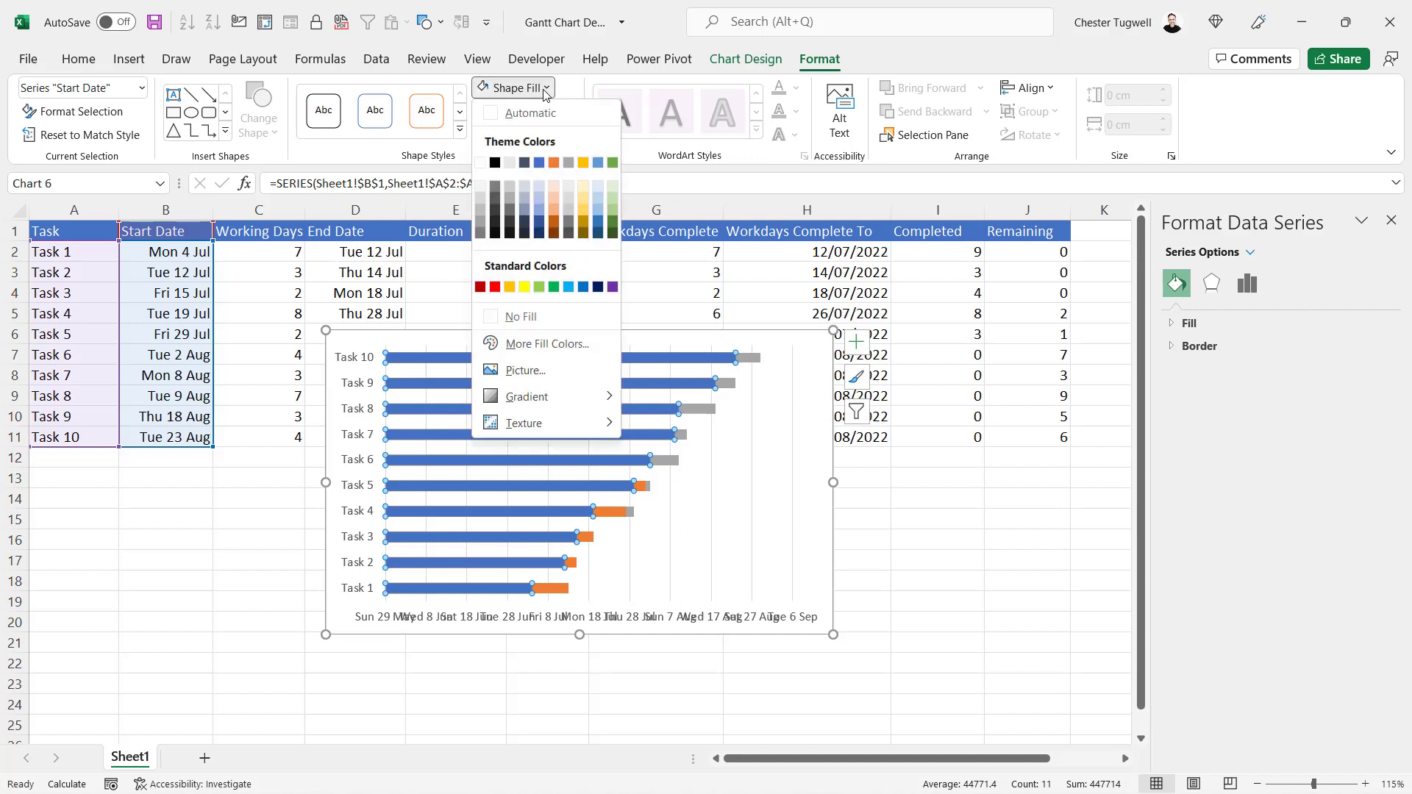
pyautogui.click(518, 316)
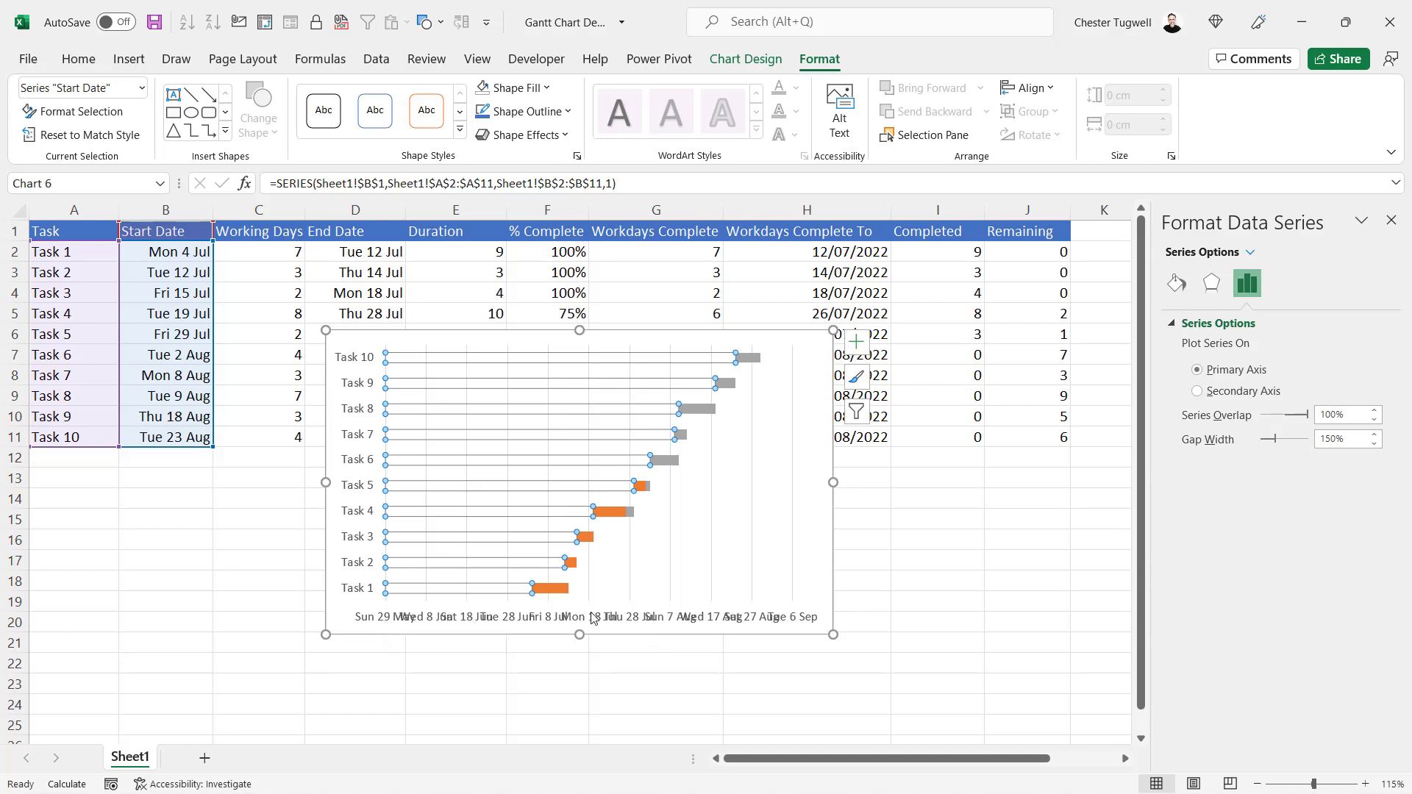
# - Set the minimum bound of the chart's date axis to 04/07/2022
pyautogui.click(531, 622)
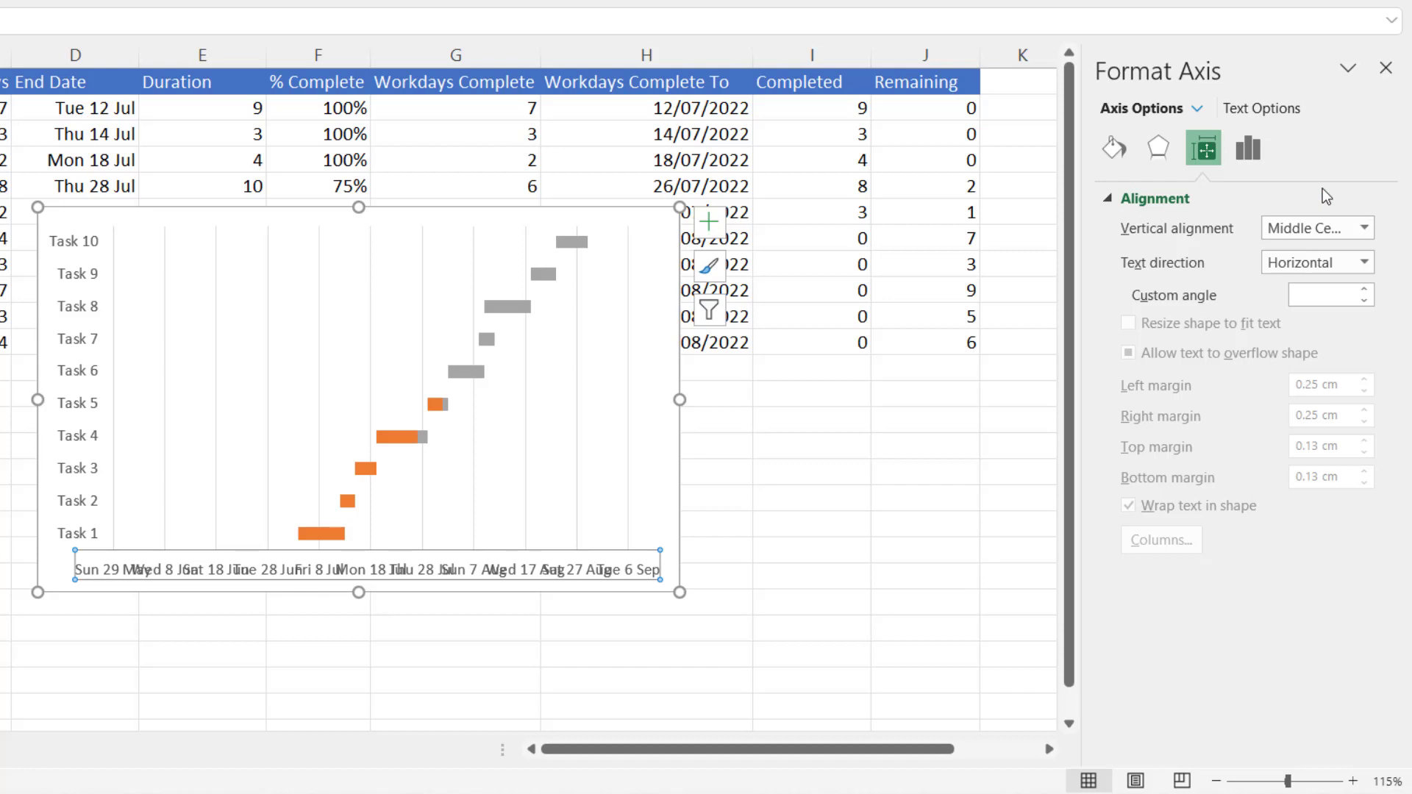
pyautogui.rightClick(401, 564)
pyautogui.click(484, 540)
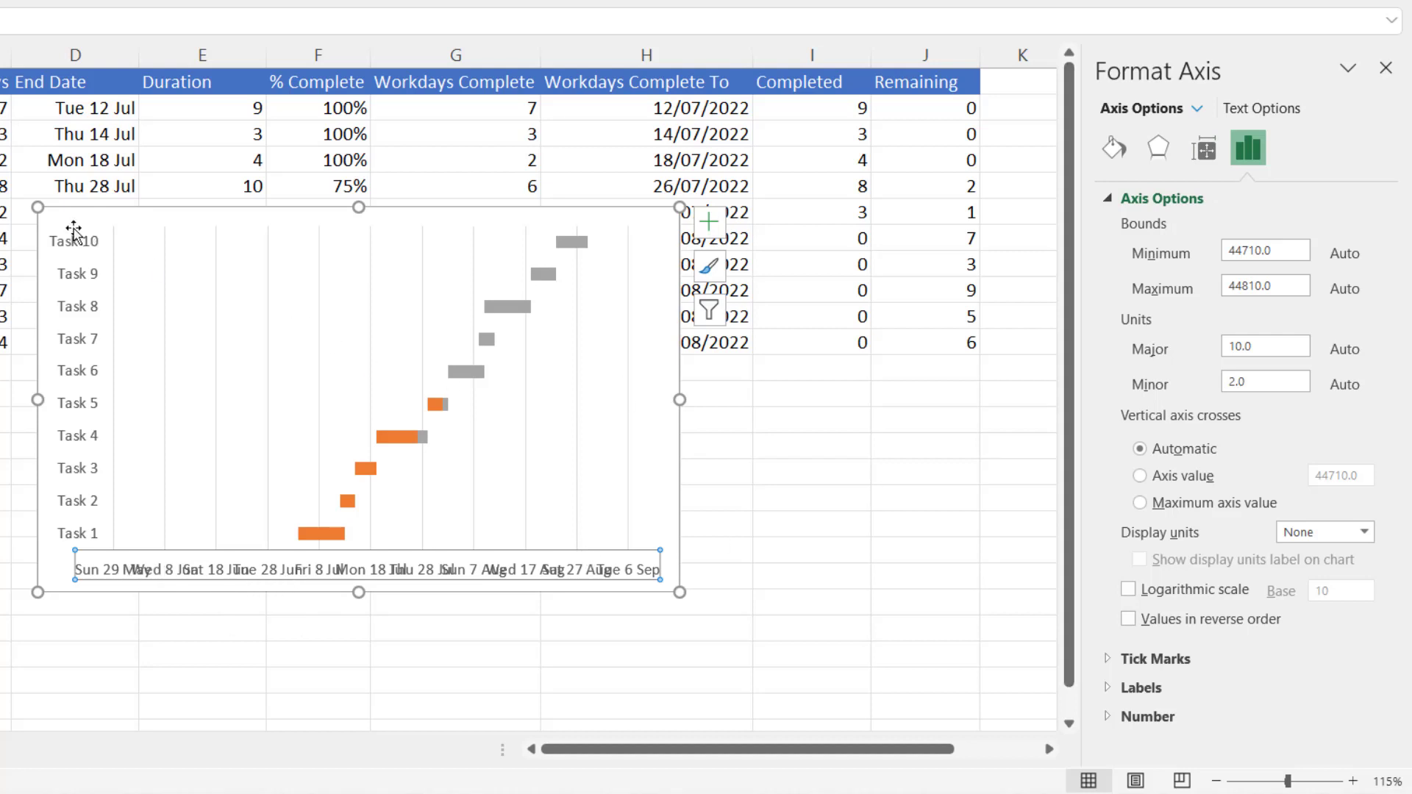
pyautogui.moveTo(1308, 253); pyautogui.dragTo(1212, 249)
pyautogui.write('0')
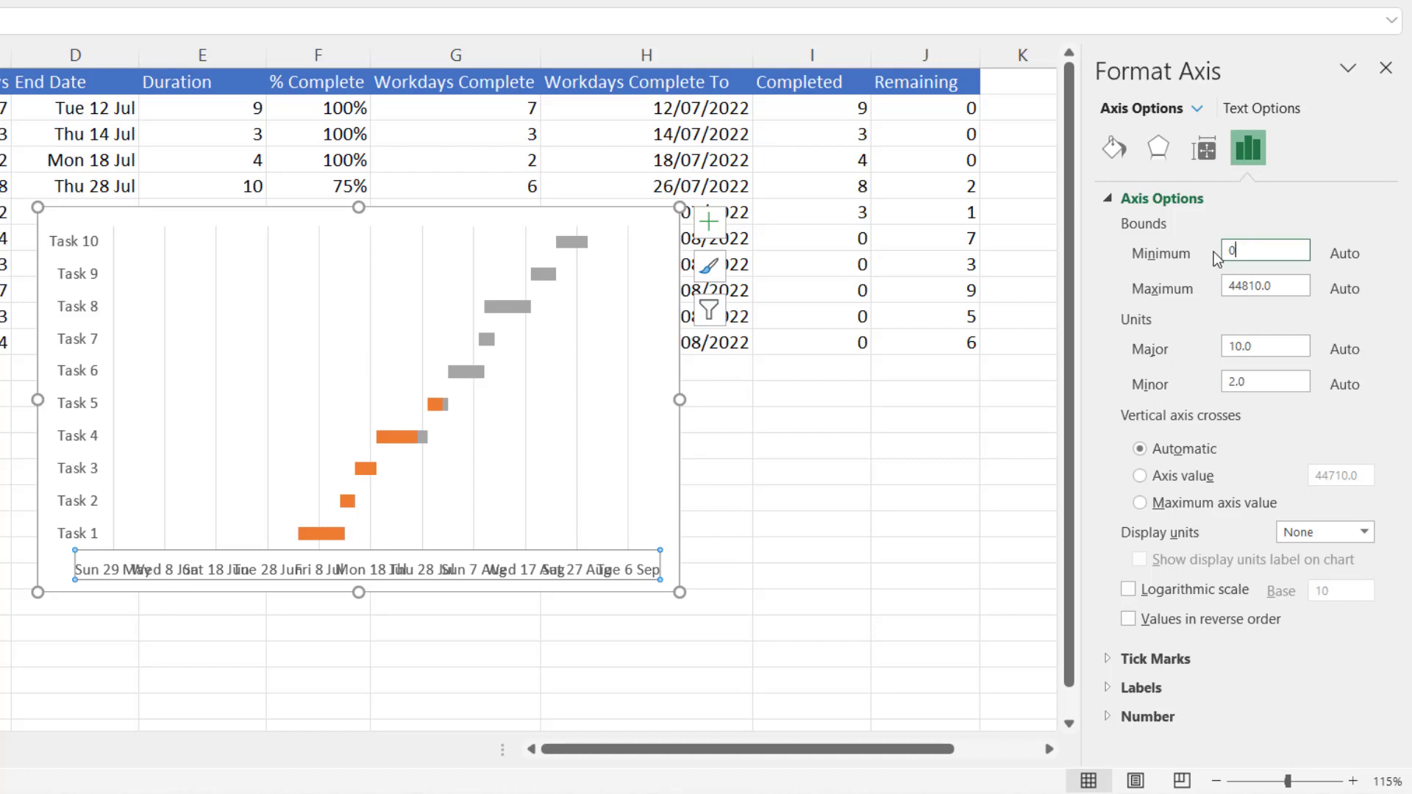
pyautogui.write('4/07/2022')
pyautogui.press('Return')
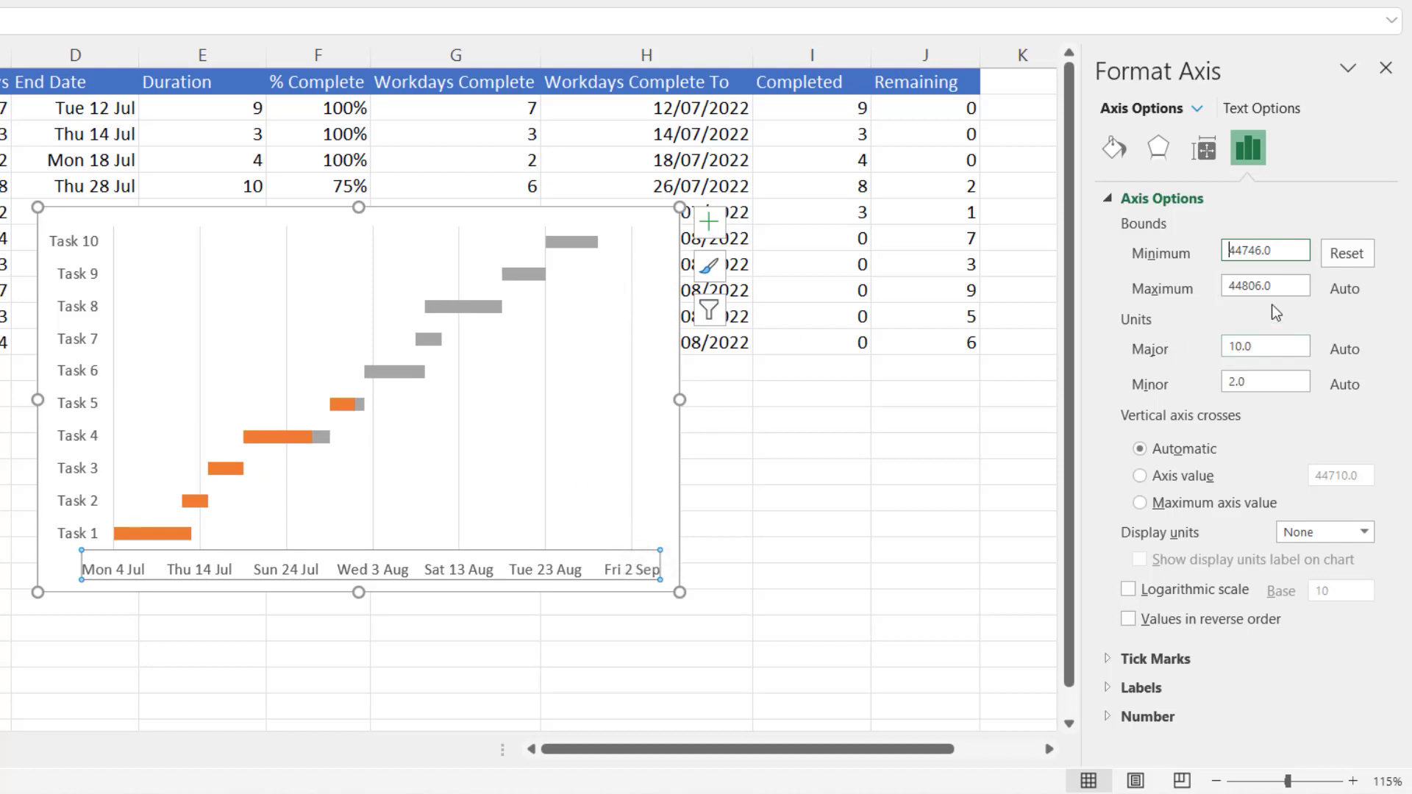
# - Set the maximum bound of the chart's date axis to 31/08/2022
pyautogui.moveTo(1283, 286); pyautogui.dragTo(1203, 293)
pyautogui.write('3')
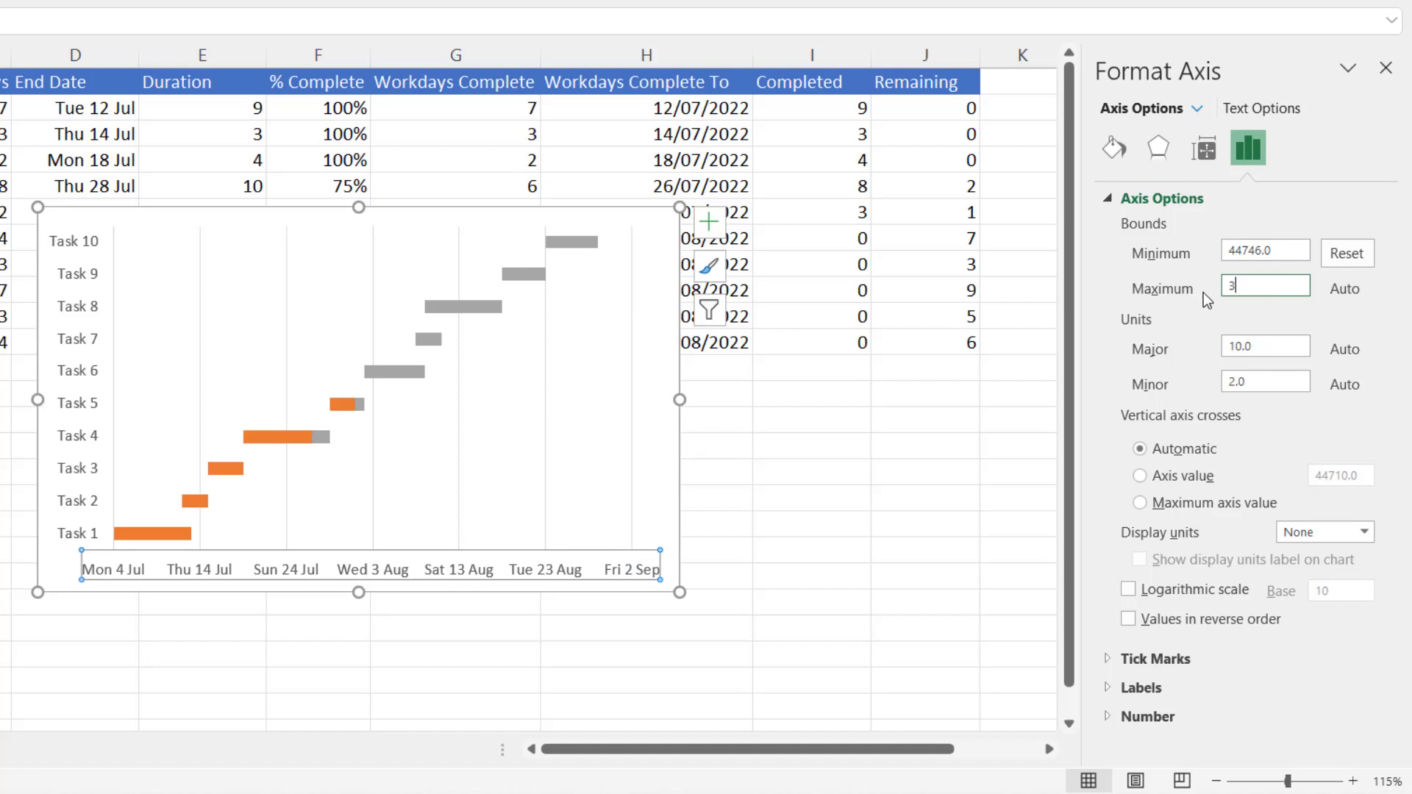
pyautogui.write('1/08/2022')
pyautogui.press('Return')
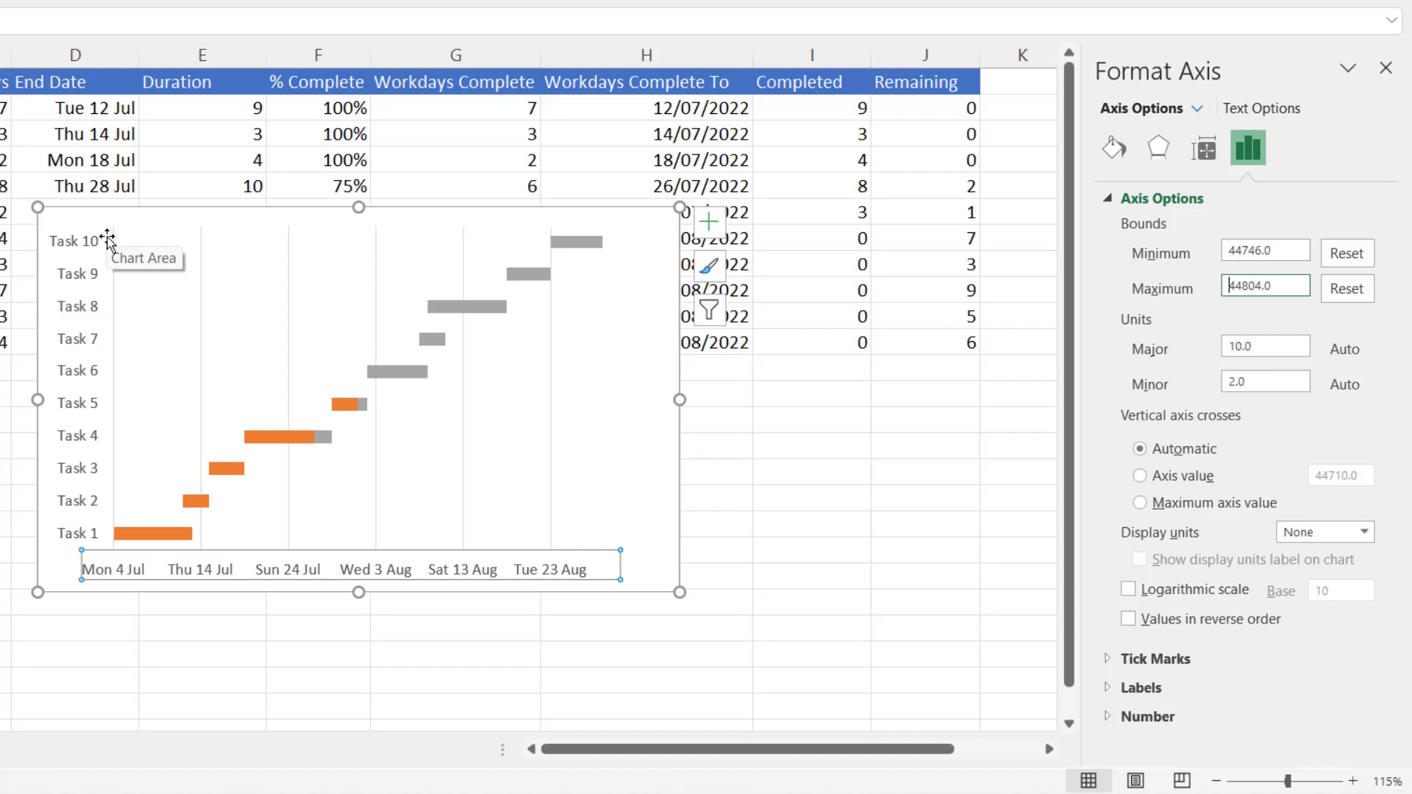
# - Put the task axis categories in reverse order and enlarge the chart to about 9.33 cm high by 25.44 cm wide
pyautogui.click(84, 532)
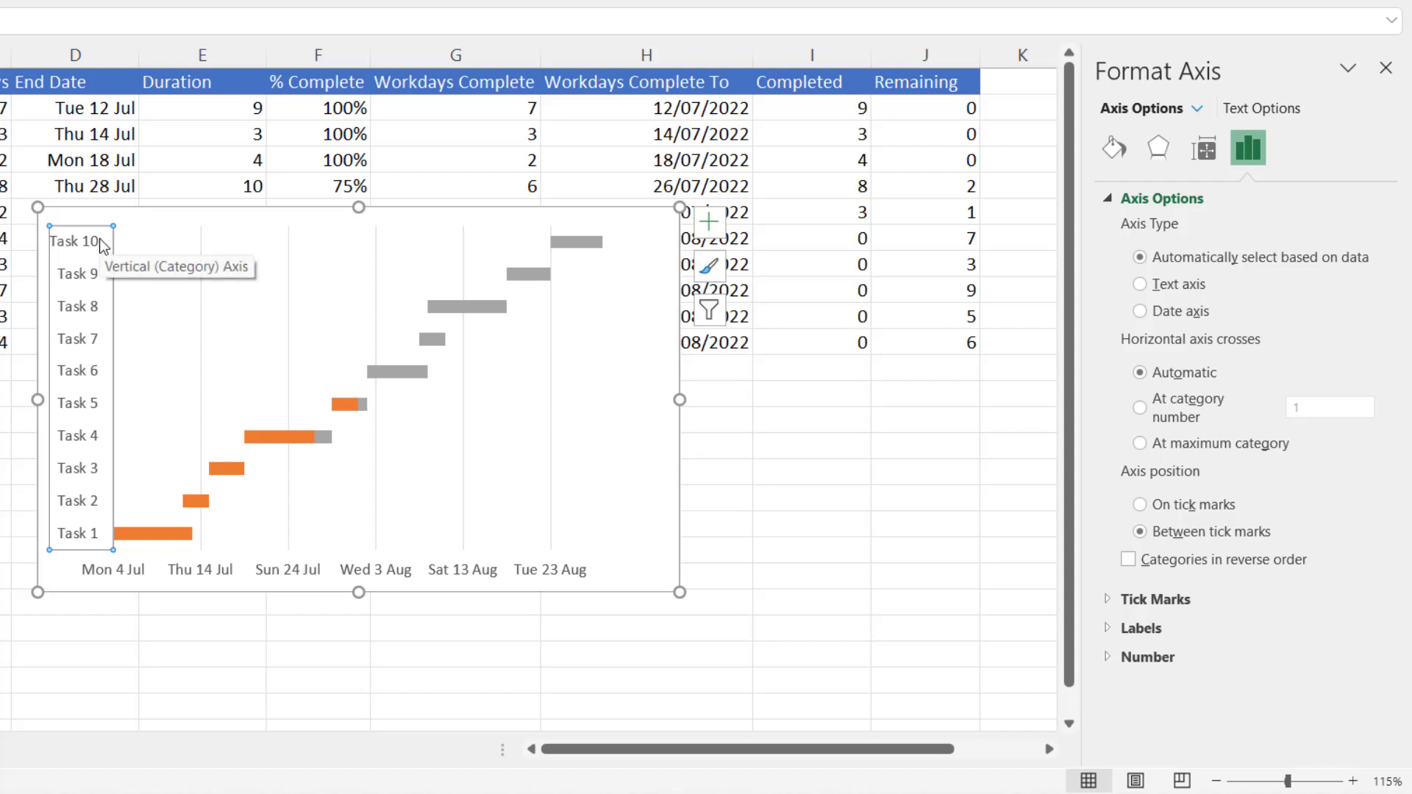
pyautogui.click(1129, 561)
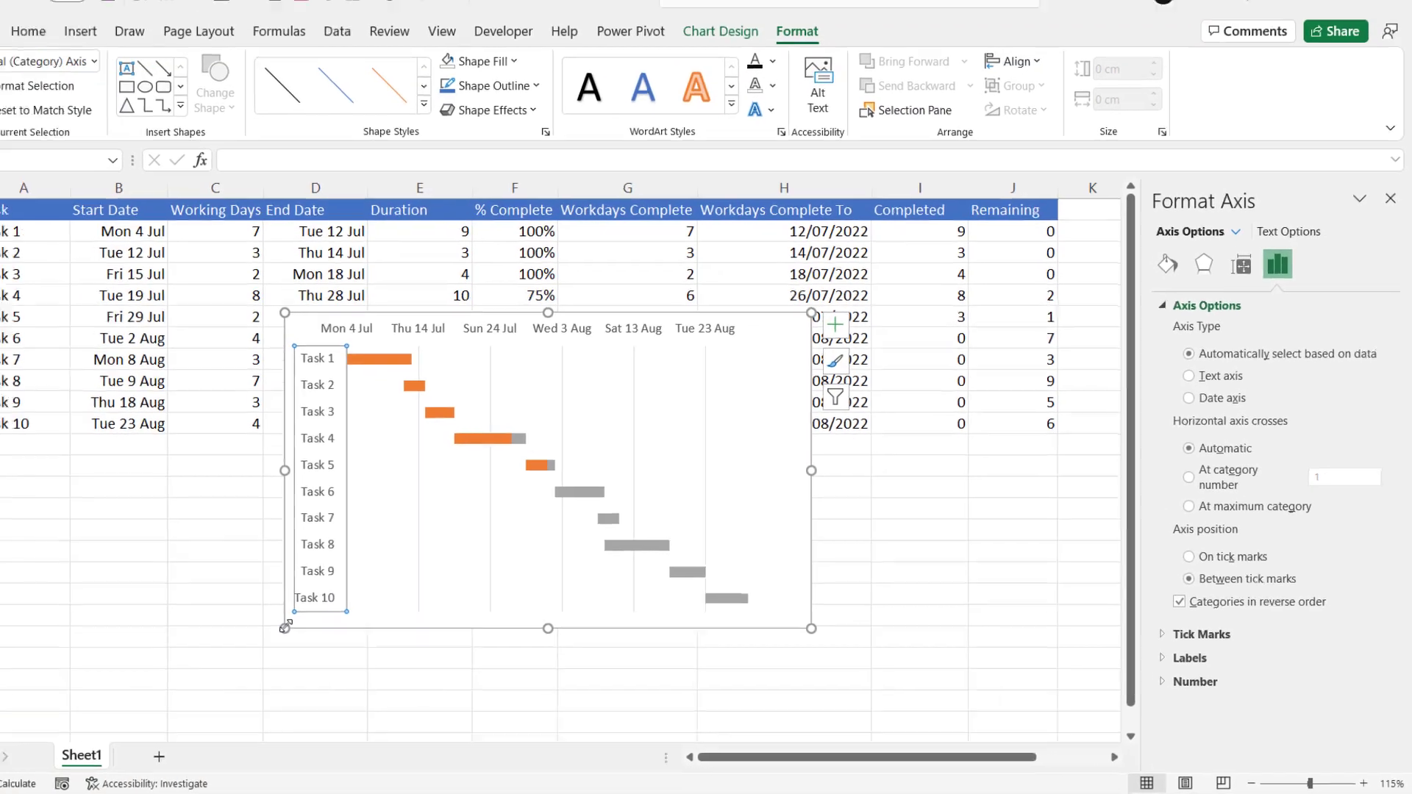
pyautogui.moveTo(37, 592); pyautogui.dragTo(74, 702)
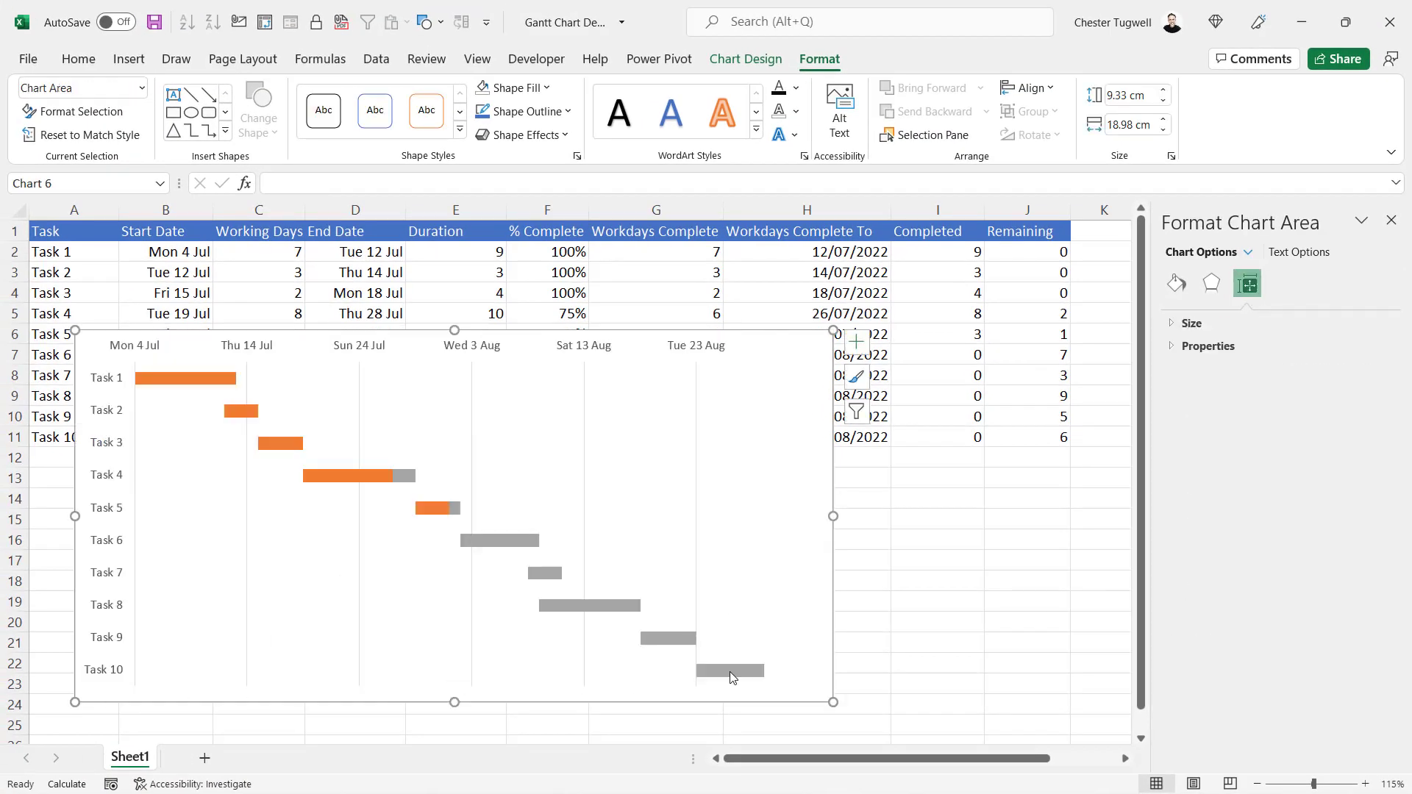
pyautogui.moveTo(834, 517); pyautogui.dragTo(1092, 519)
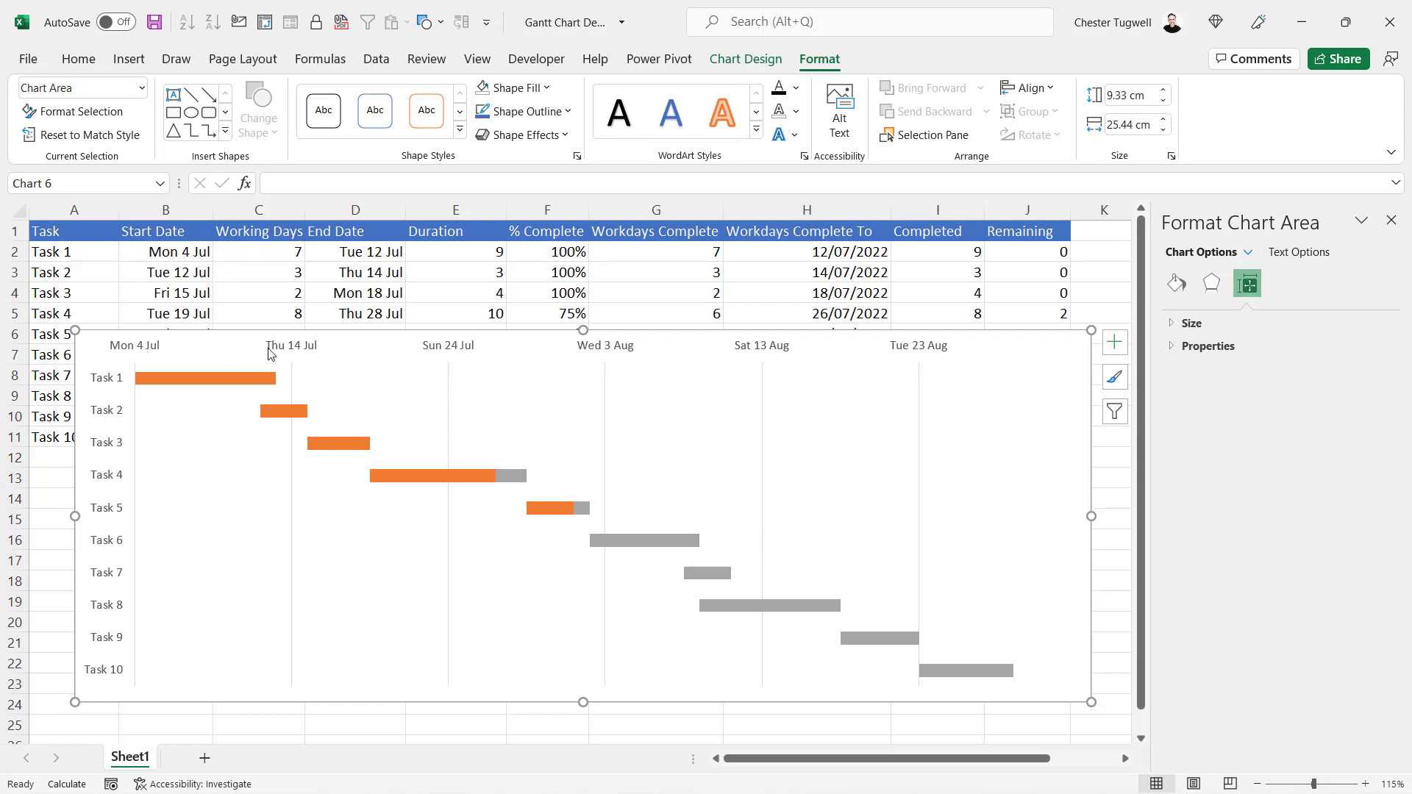
# - Set the major unit of the chart's date axis to 7
pyautogui.click(306, 353)
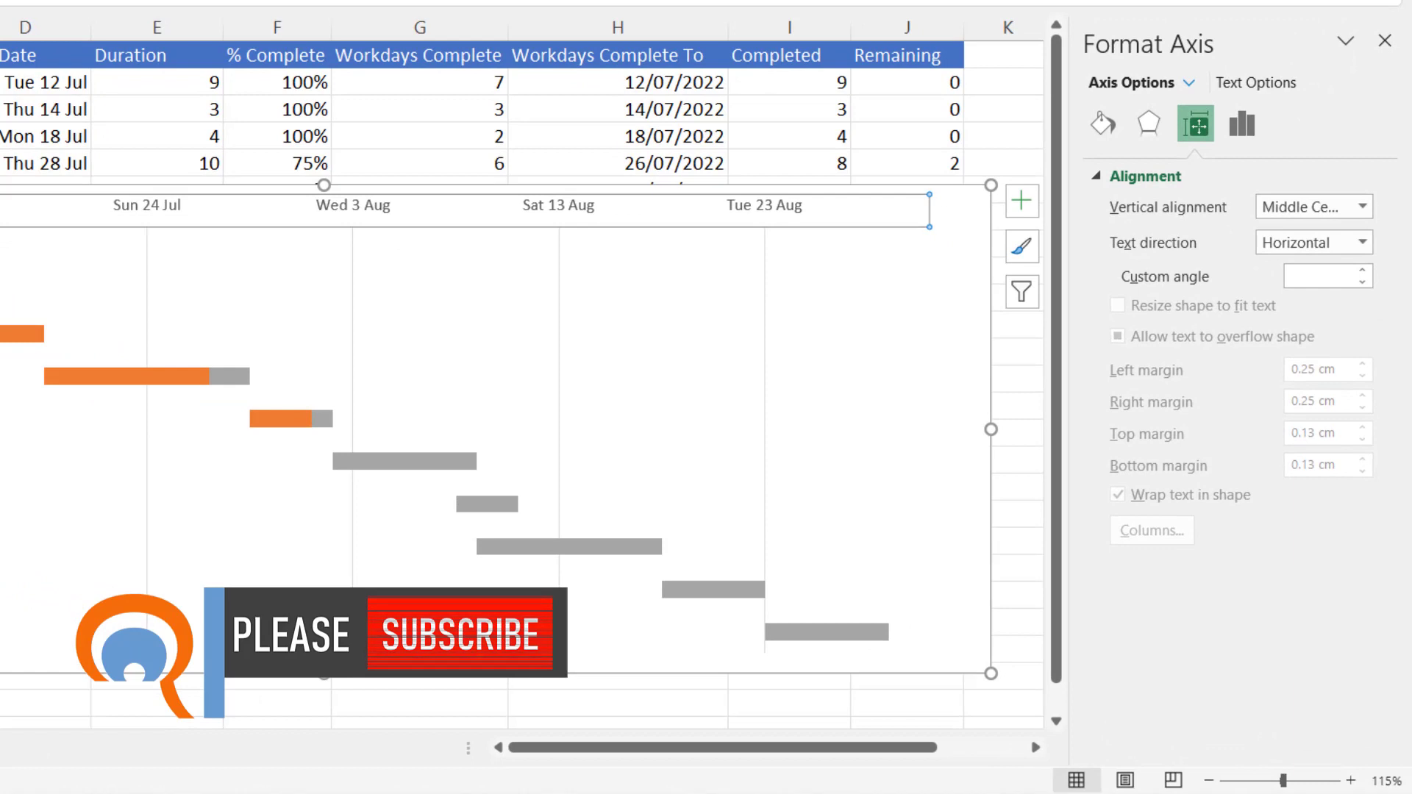
pyautogui.click(1250, 127)
pyautogui.click(1144, 178)
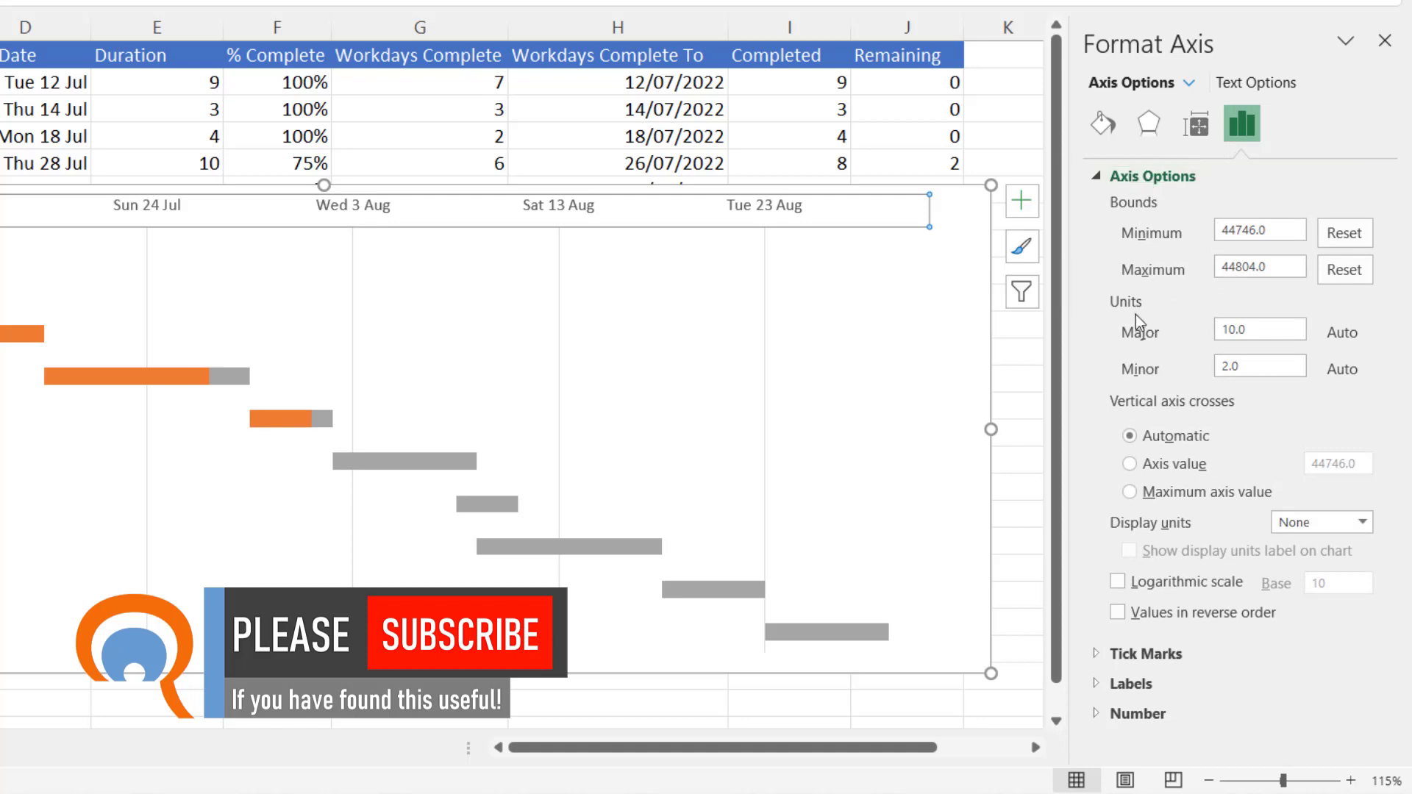
pyautogui.doubleClick(1263, 331)
pyautogui.write('7')
pyautogui.press('Return')
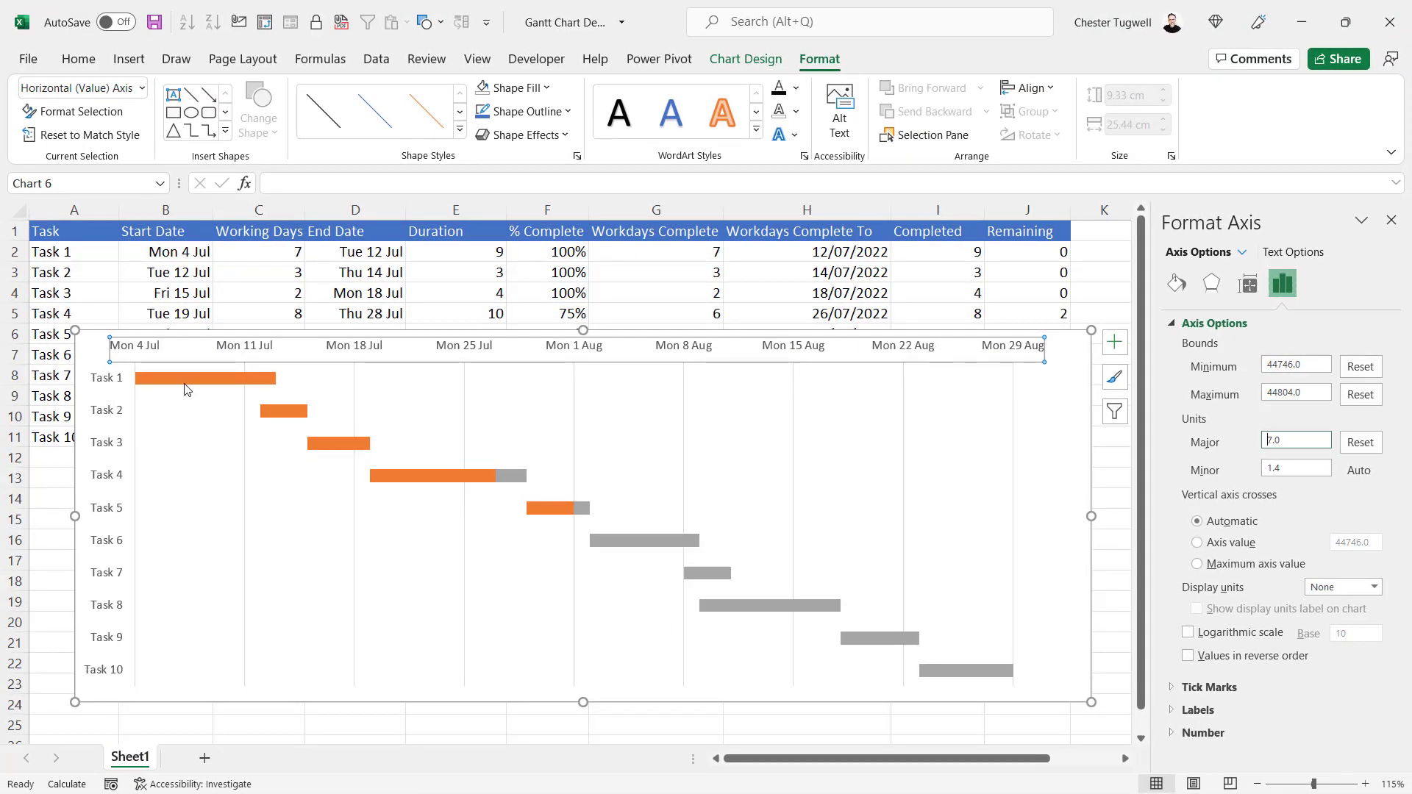
# - Fill the Remaining series bars with the blue theme color
pyautogui.moveTo(161, 384)
pyautogui.click(517, 480)
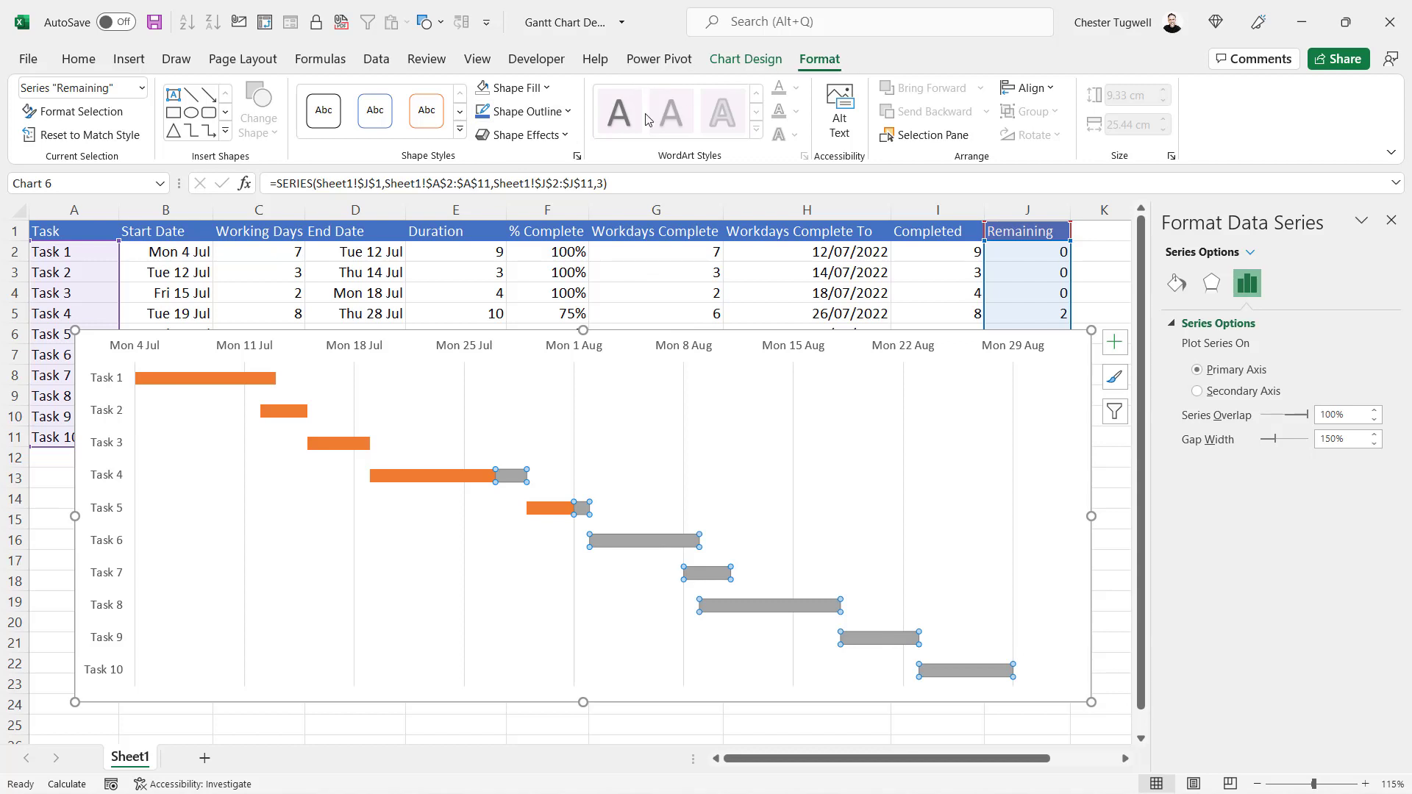
pyautogui.click(545, 88)
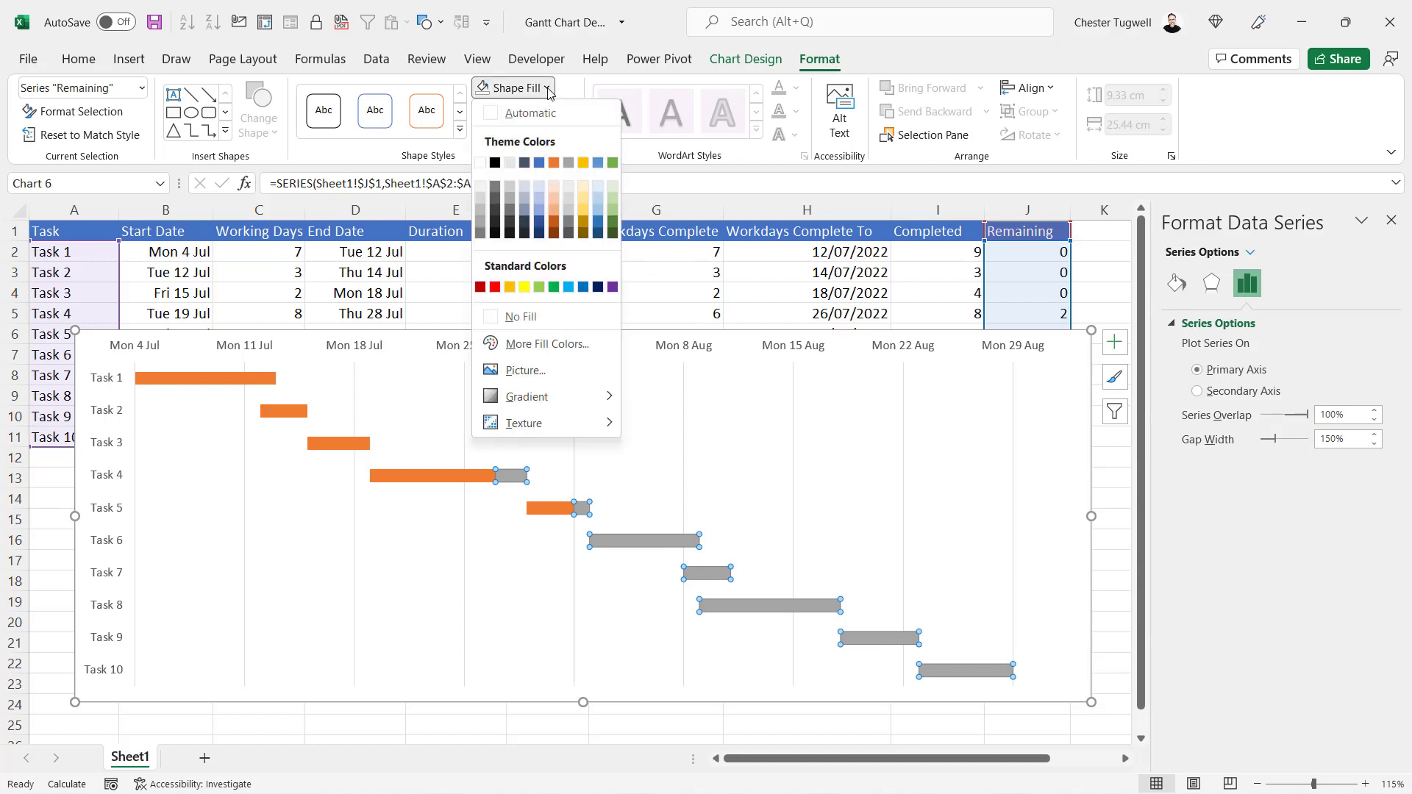
pyautogui.click(540, 169)
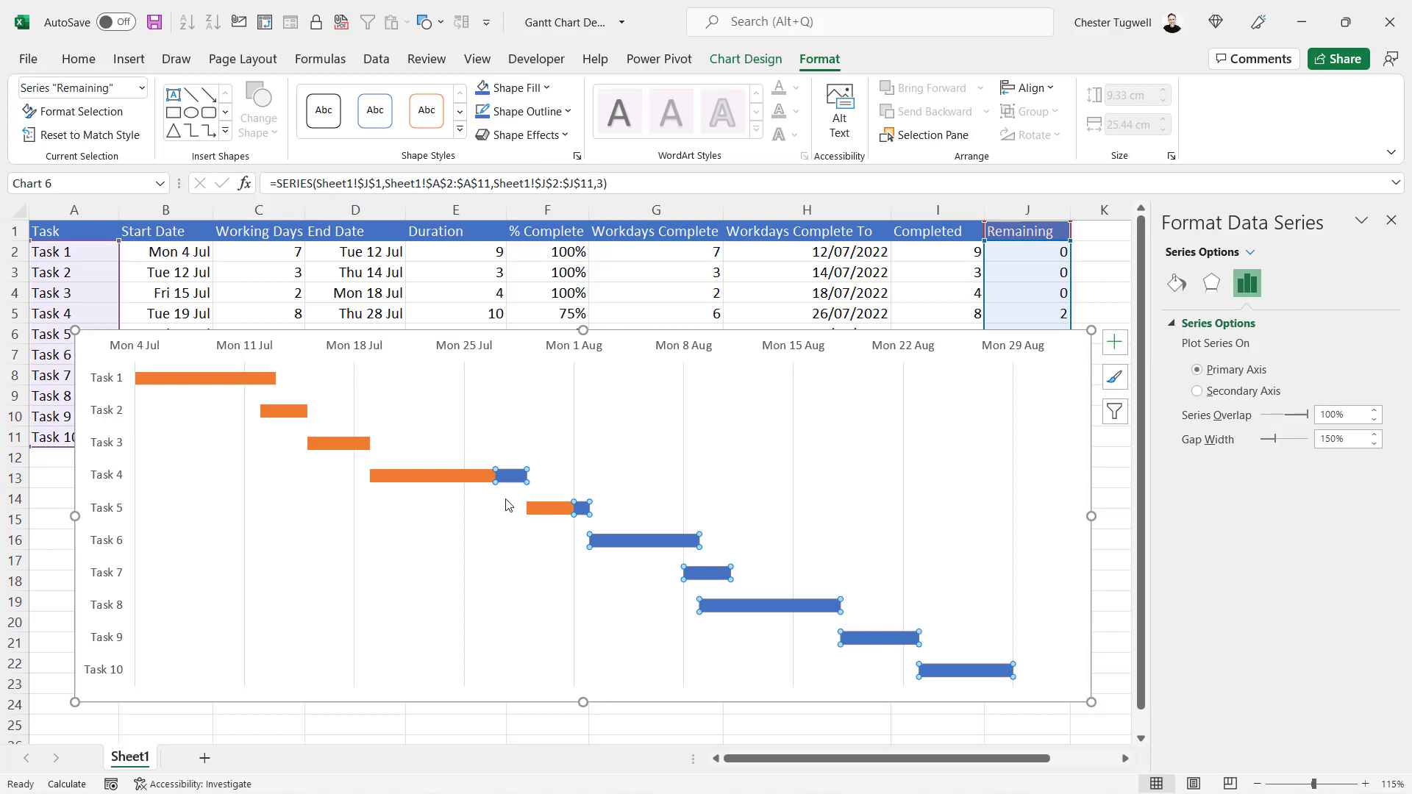
# - Give the Completed series bars a blue outline and set the Remaining series' outline to Automatic
pyautogui.click(195, 379)
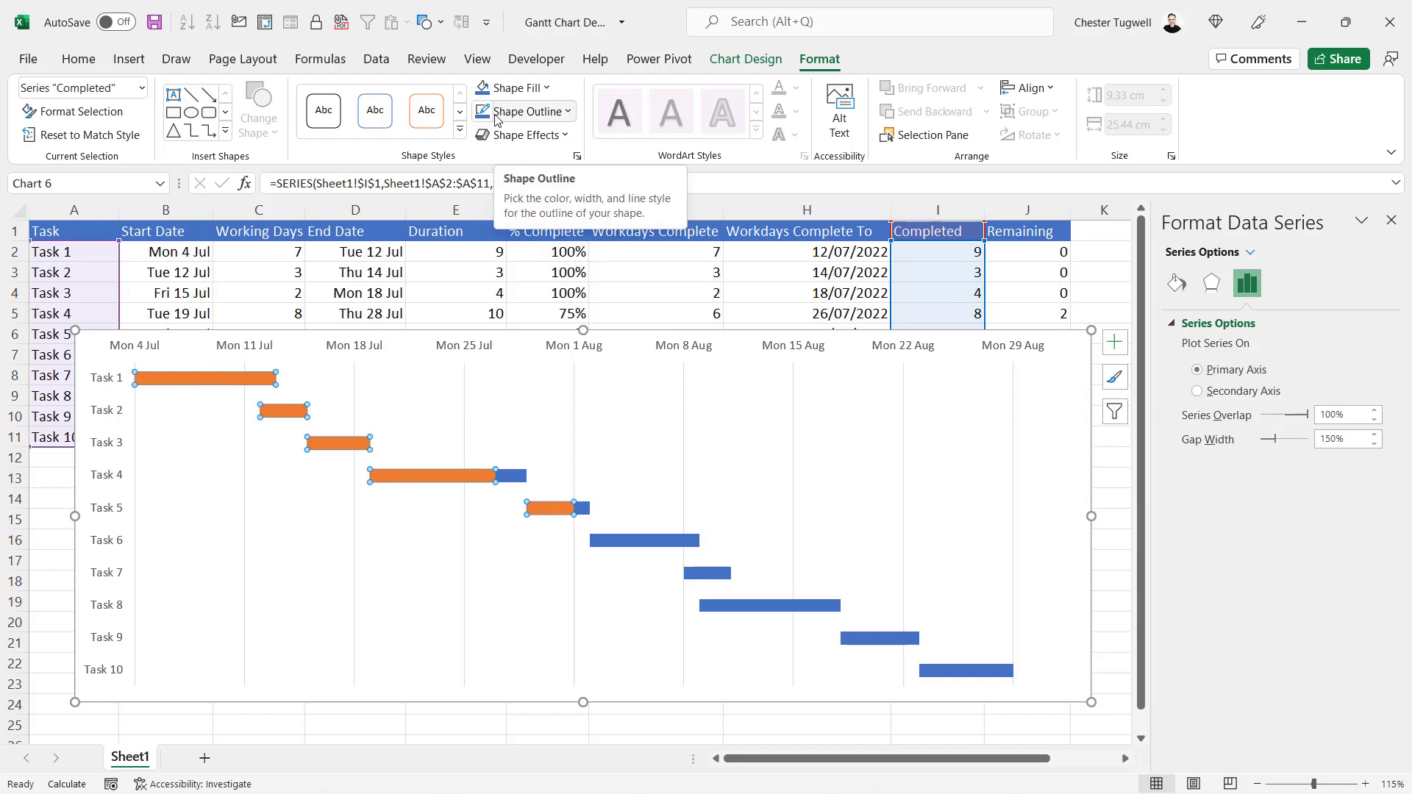
pyautogui.click(572, 116)
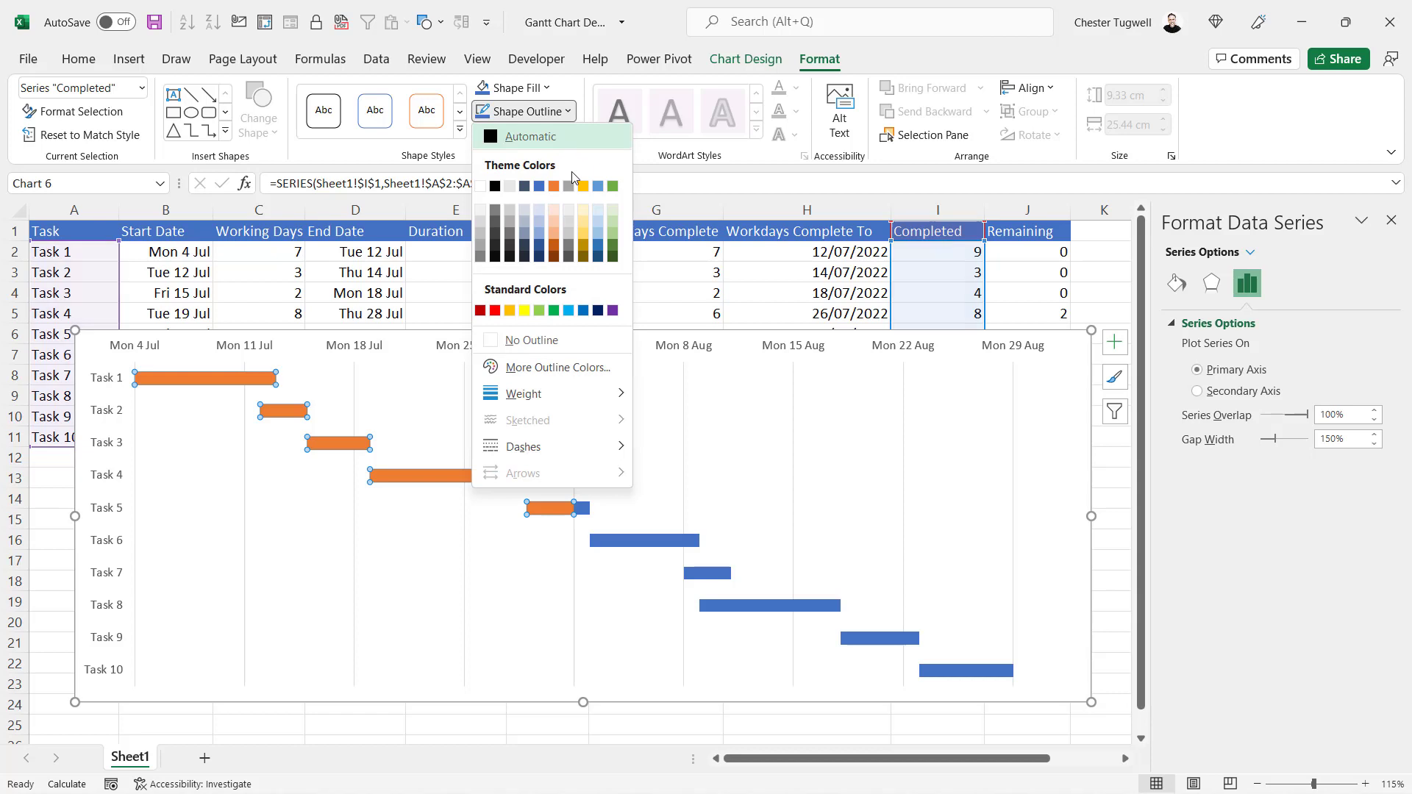
pyautogui.click(541, 195)
pyautogui.click(524, 478)
pyautogui.click(566, 112)
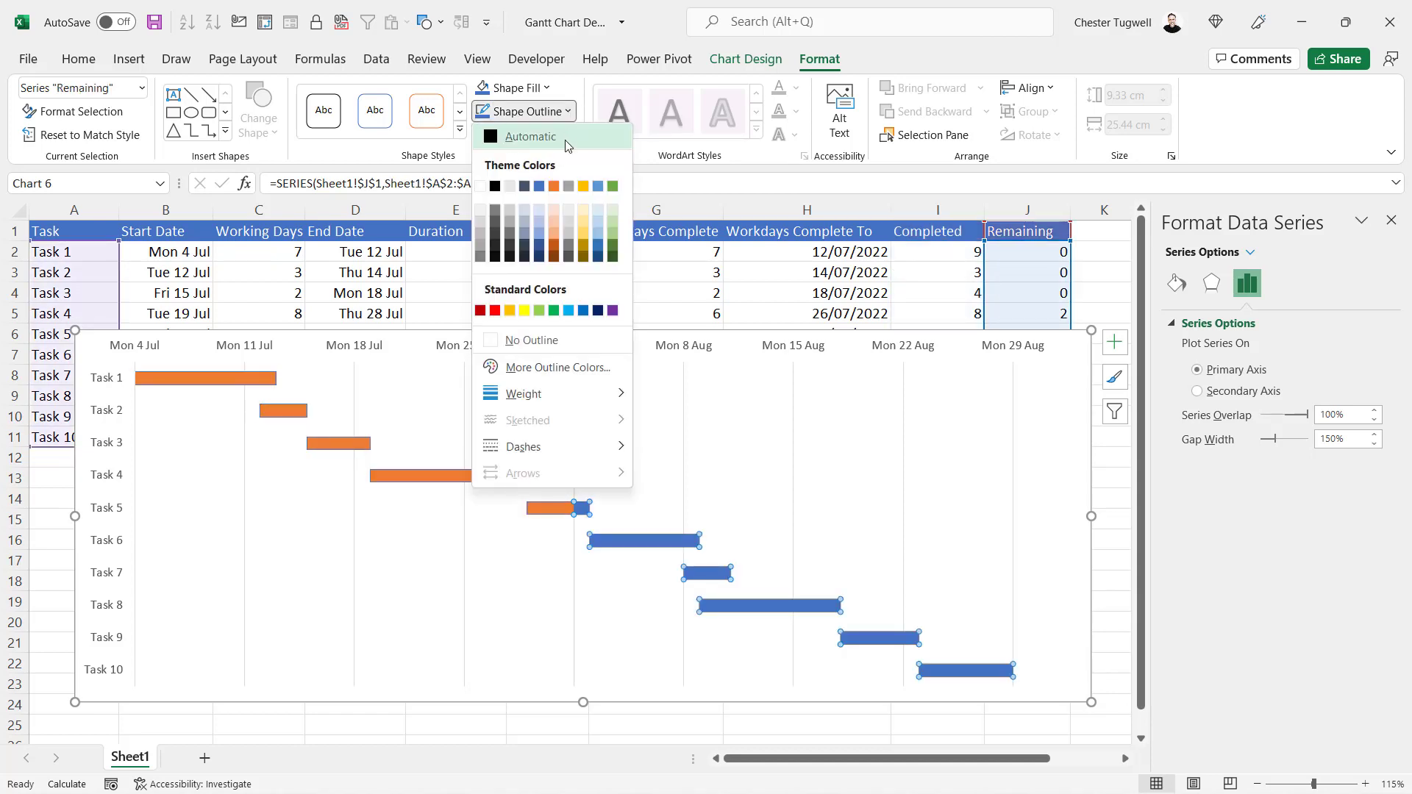
pyautogui.click(565, 139)
pyautogui.click(250, 432)
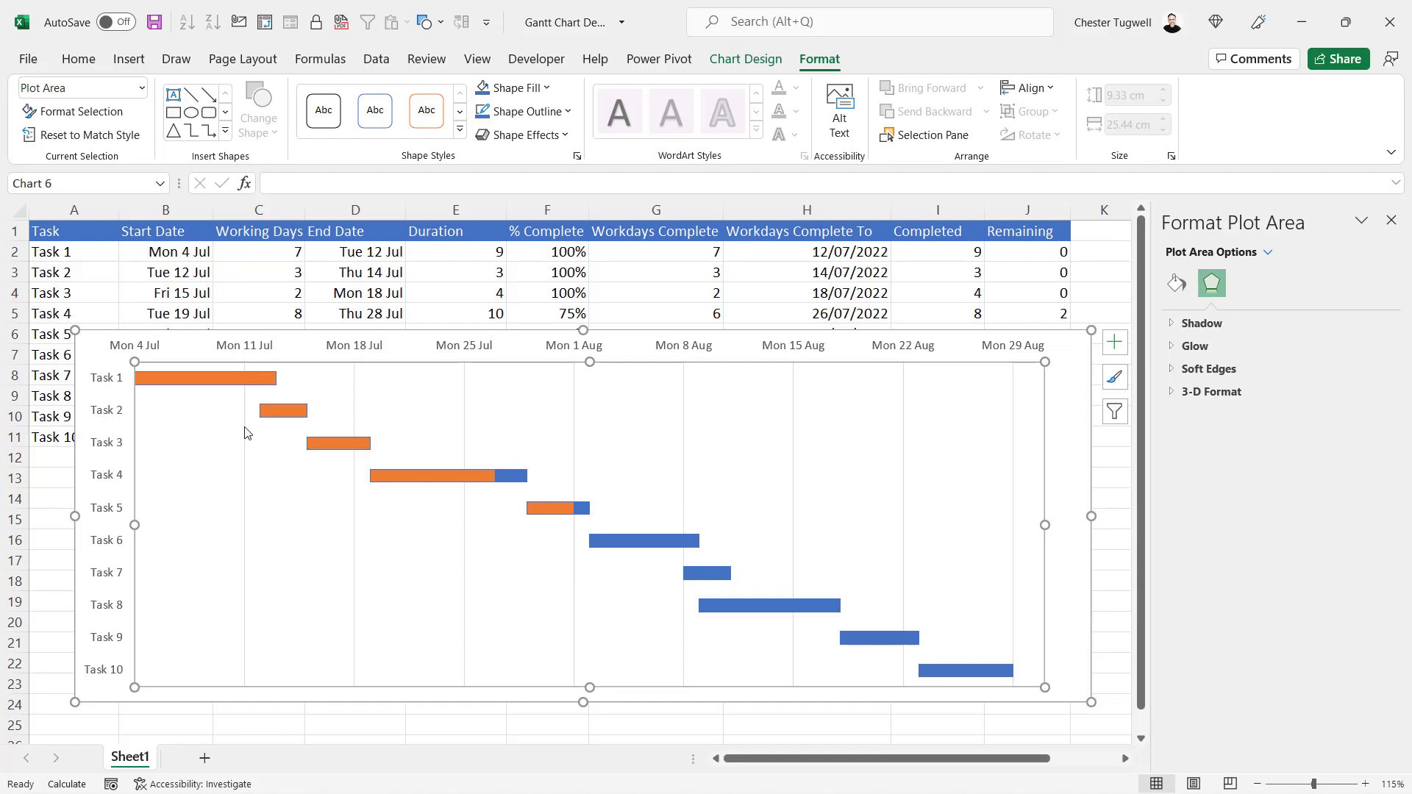
# - Widen the chart's bars by reducing the series gap width to 59%
pyautogui.click(236, 380)
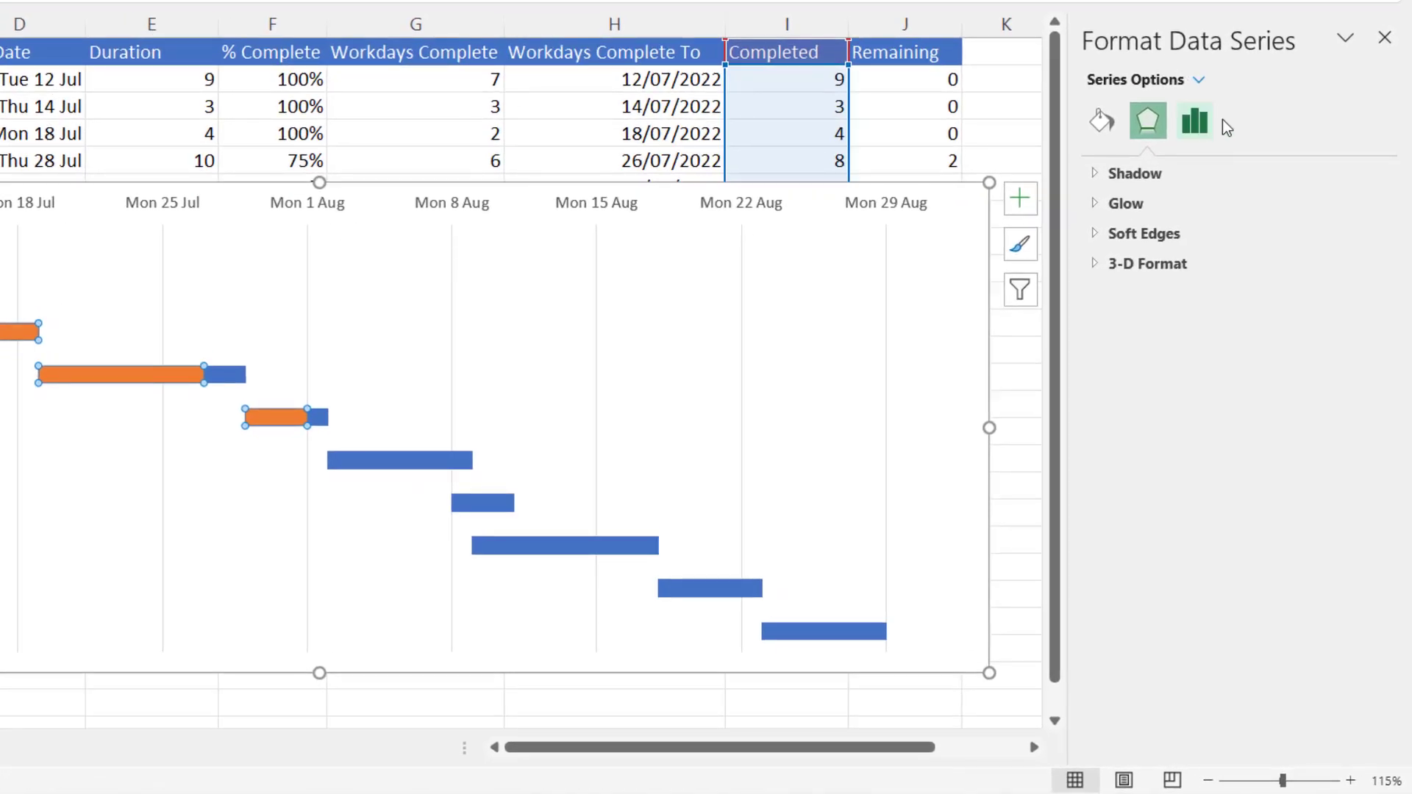
pyautogui.click(1204, 124)
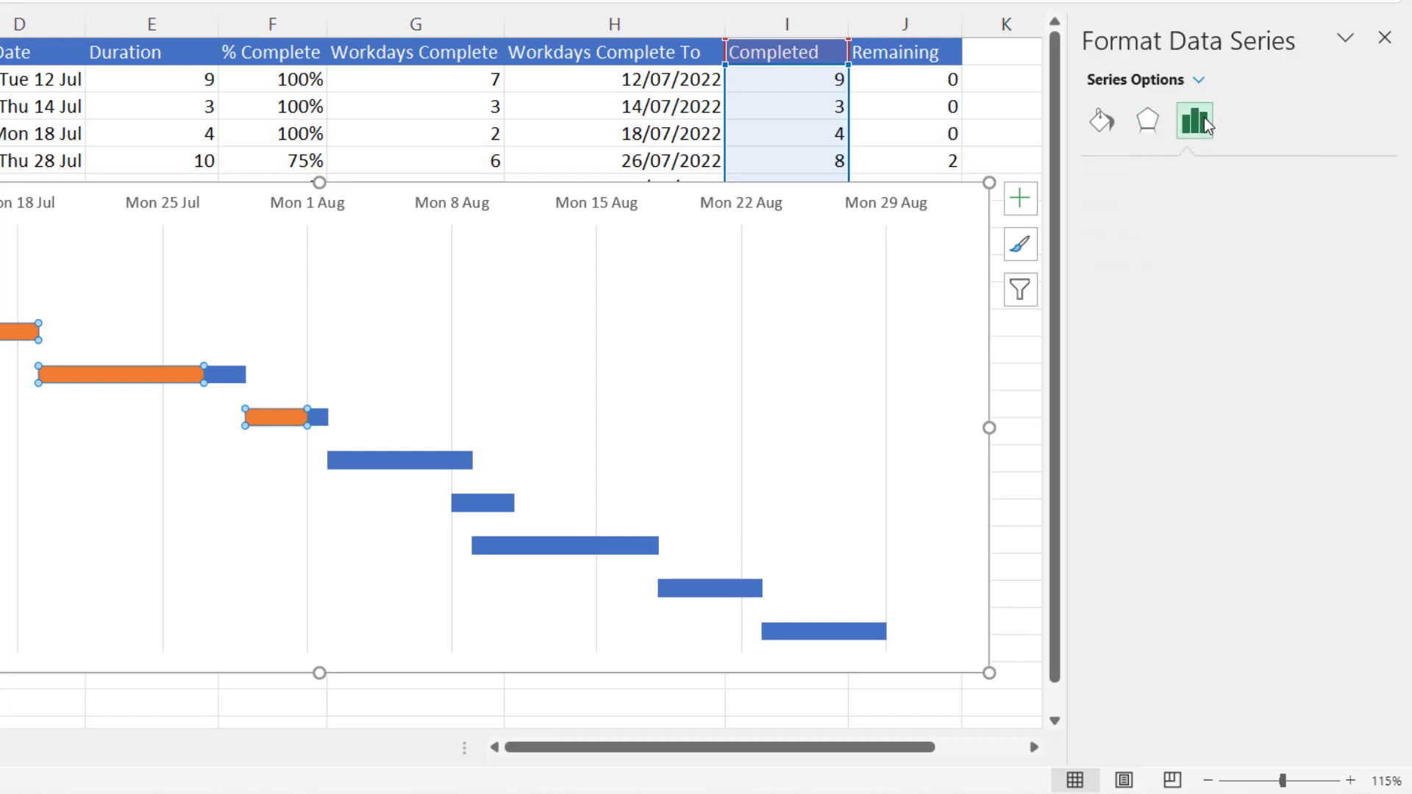
pyautogui.moveTo(1232, 327); pyautogui.dragTo(1224, 331)
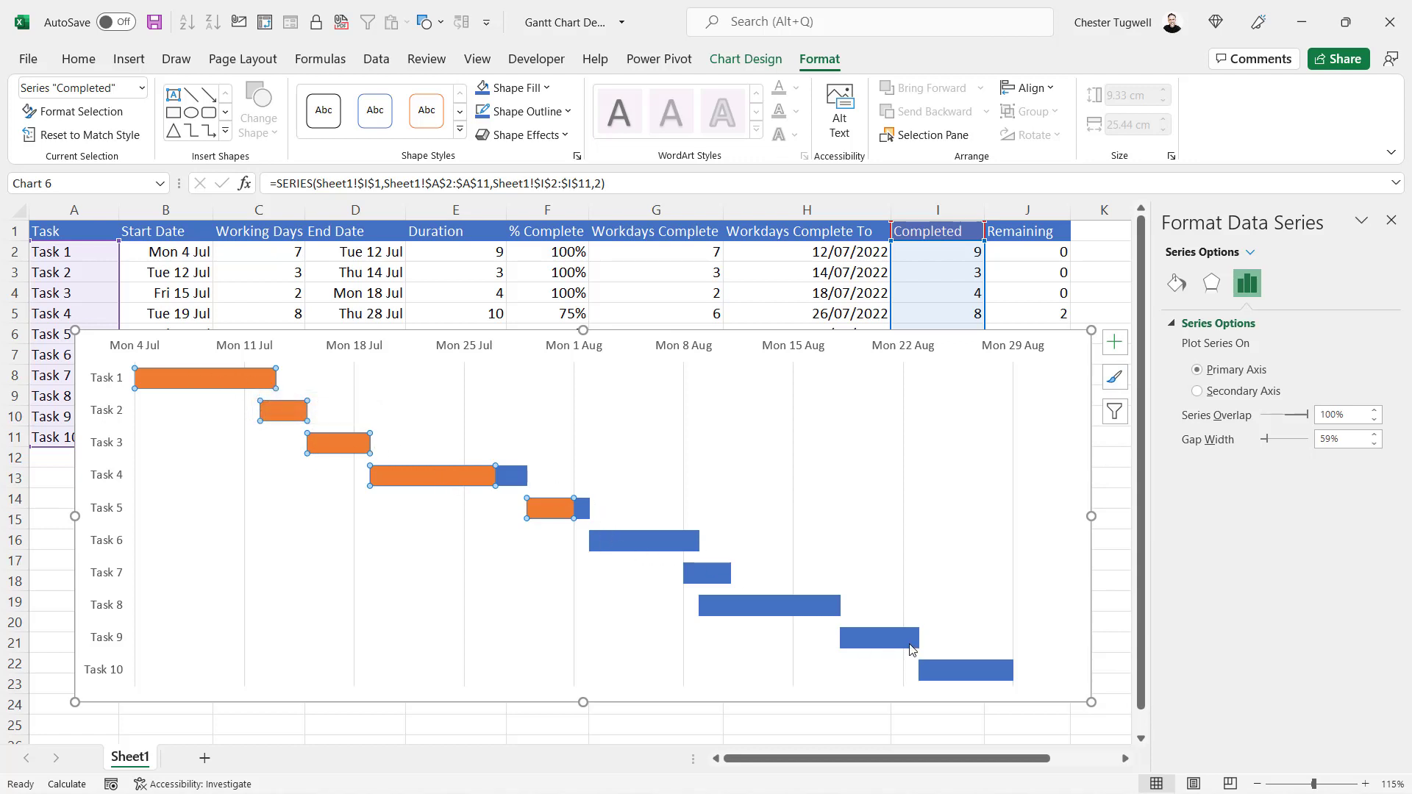
# - Add data labels to the Completed series and exclude the series value from them
pyautogui.click(1116, 343)
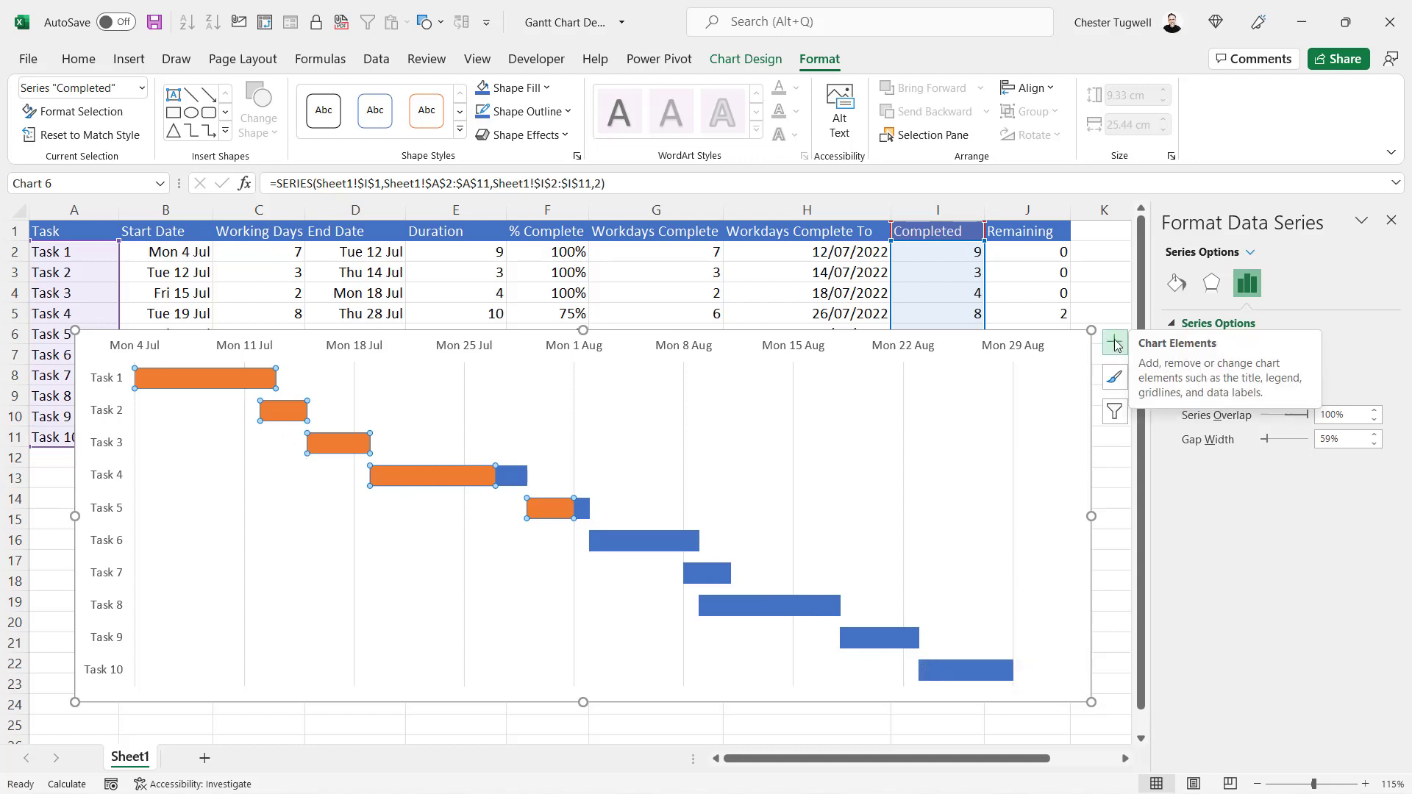
pyautogui.click(1116, 344)
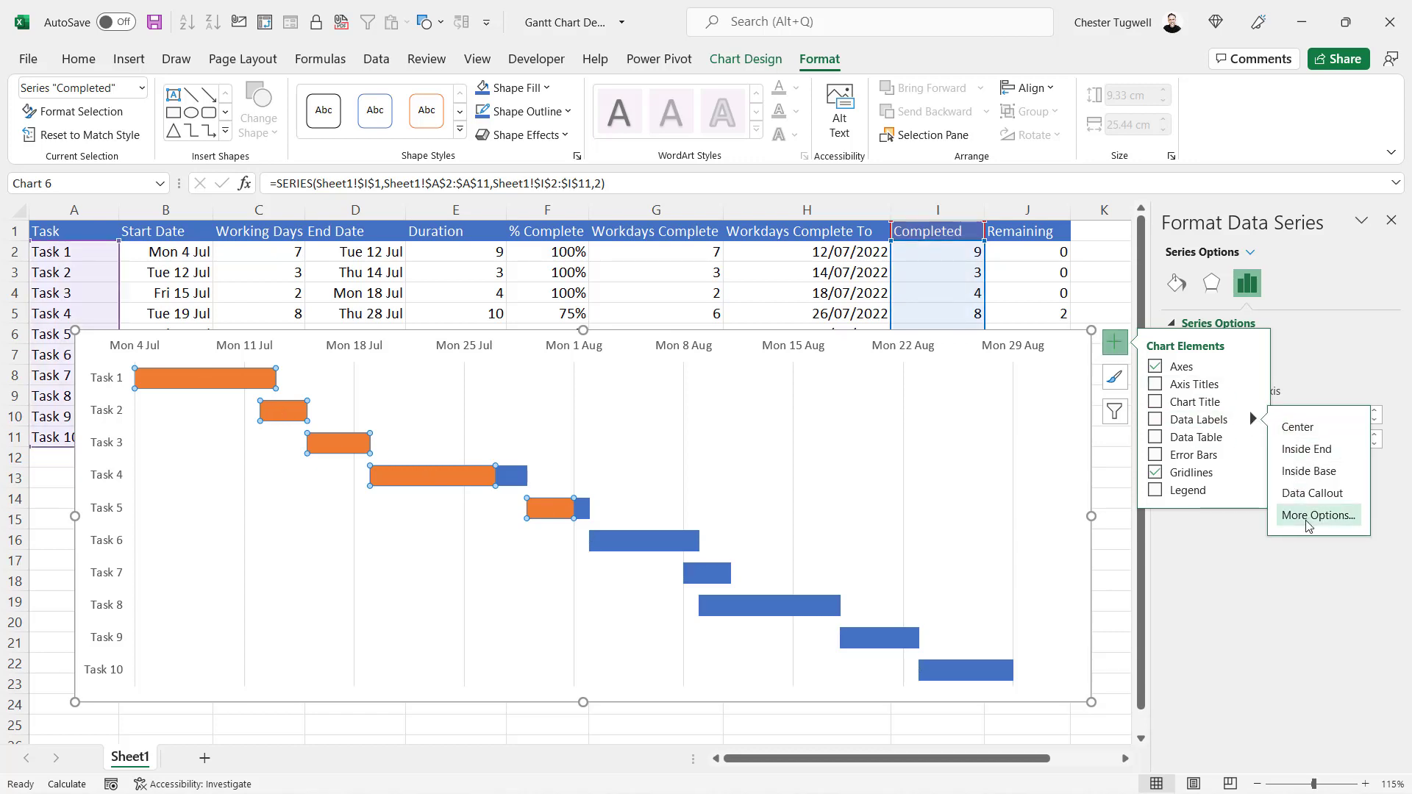
pyautogui.click(1308, 526)
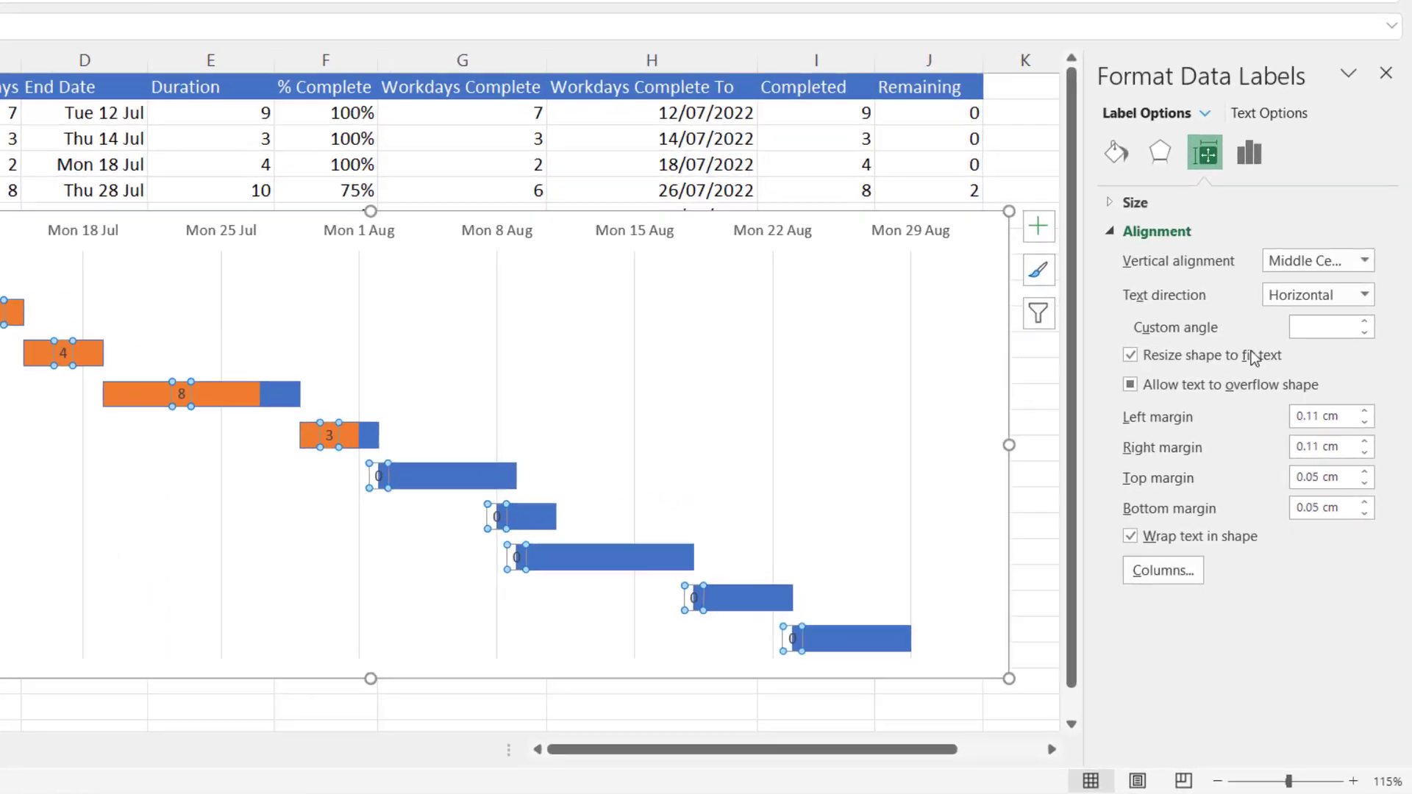
pyautogui.click(1244, 126)
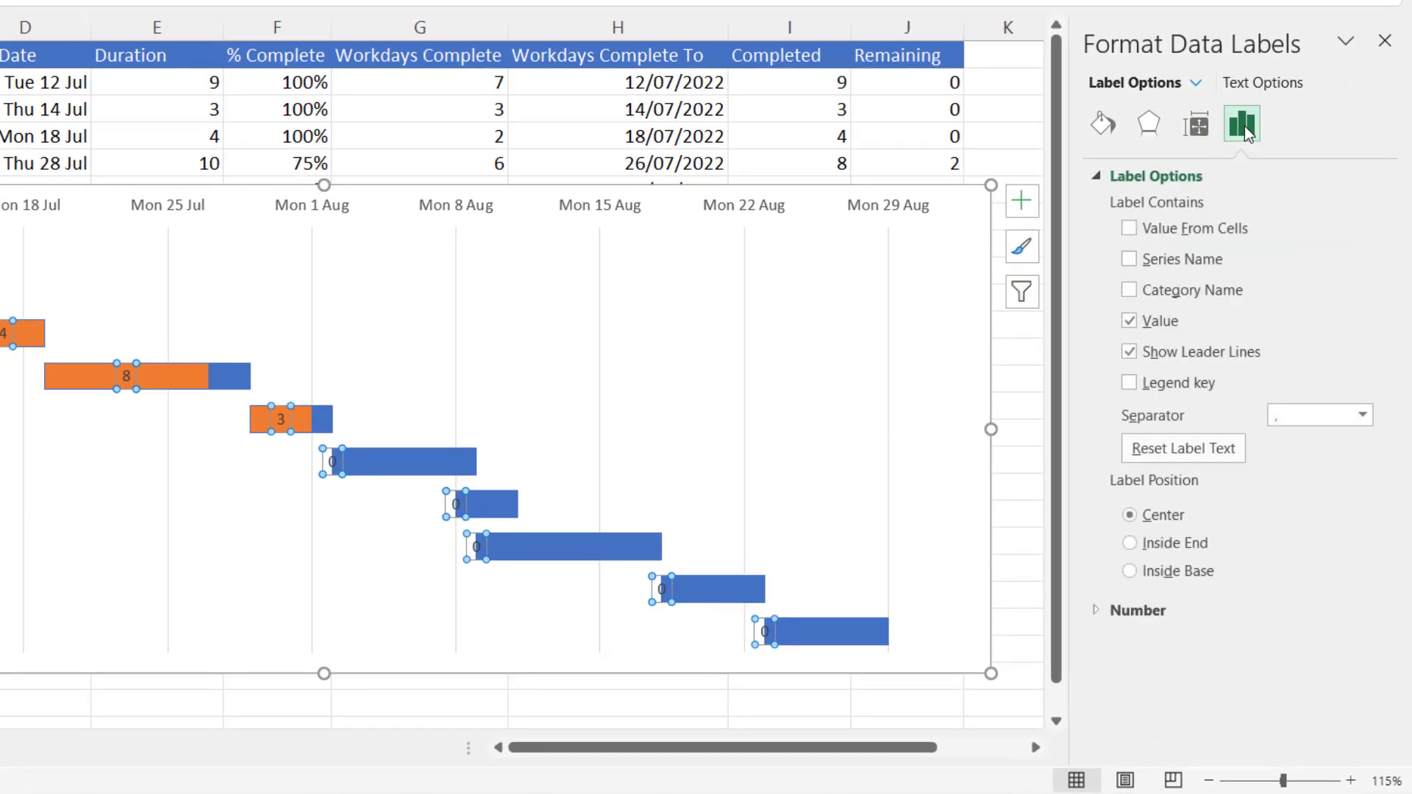
pyautogui.click(1129, 321)
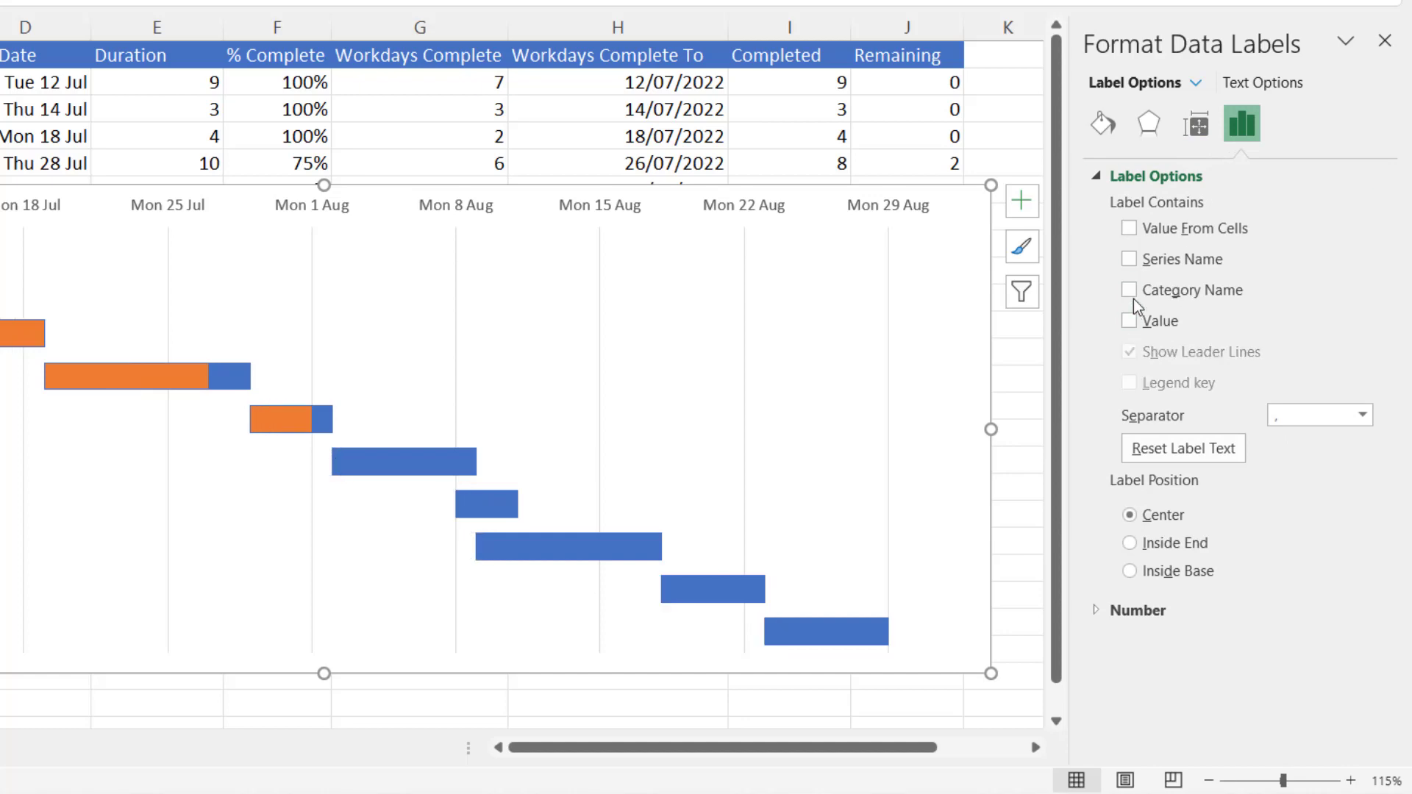
# - Take the Completed series labels from the % Complete cells F2:F11 and position them at Inside Base
pyautogui.click(1128, 229)
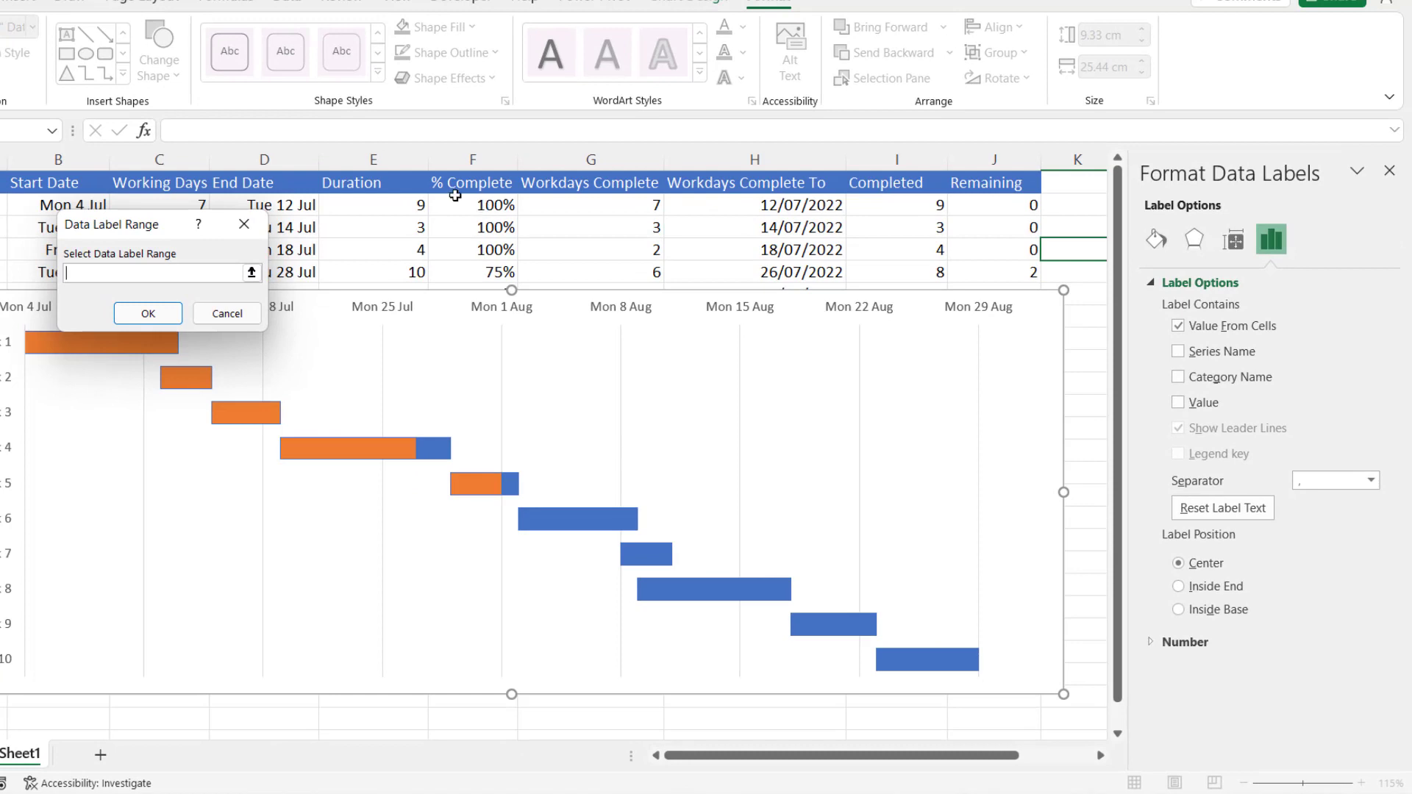
pyautogui.click(483, 205)
pyautogui.moveTo(483, 205); pyautogui.dragTo(479, 412)
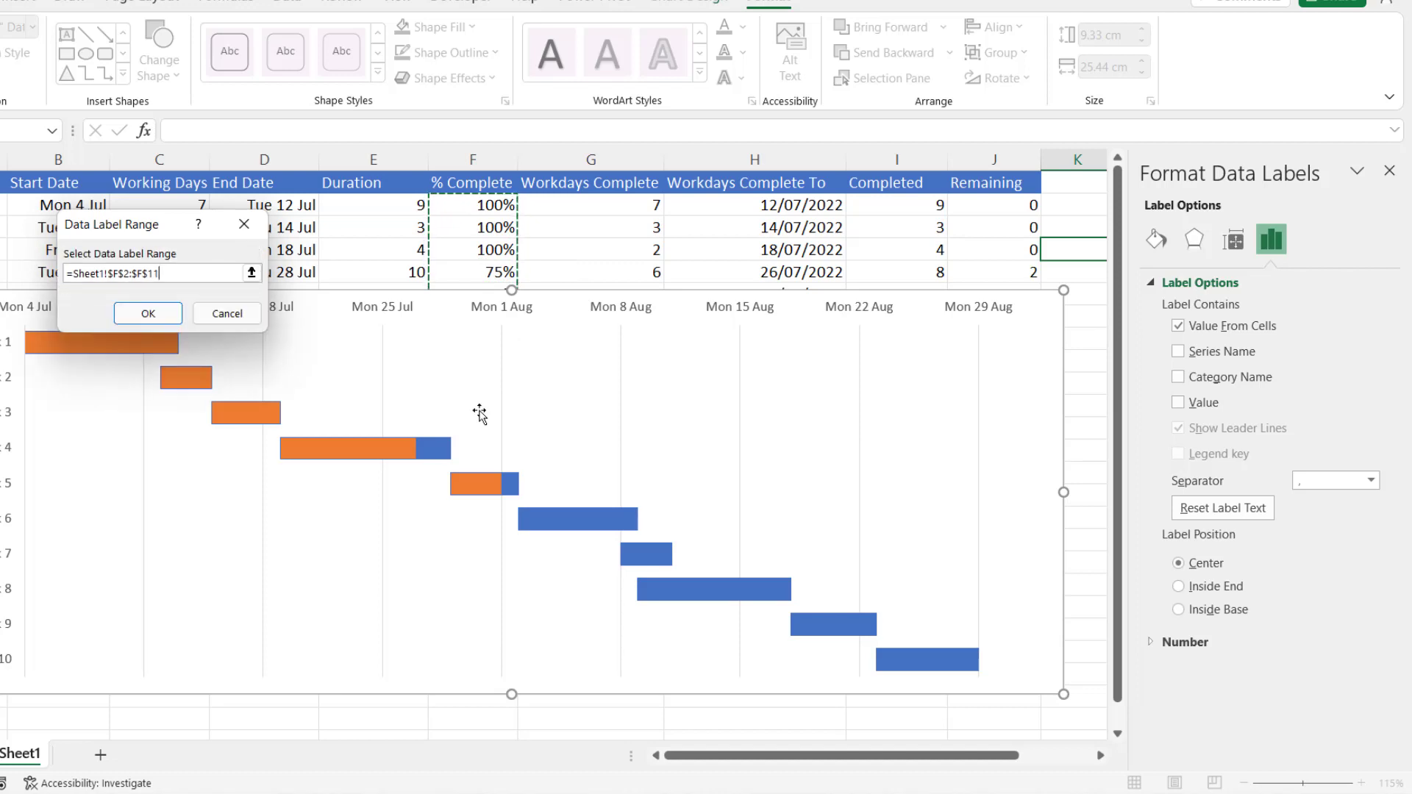
pyautogui.click(151, 314)
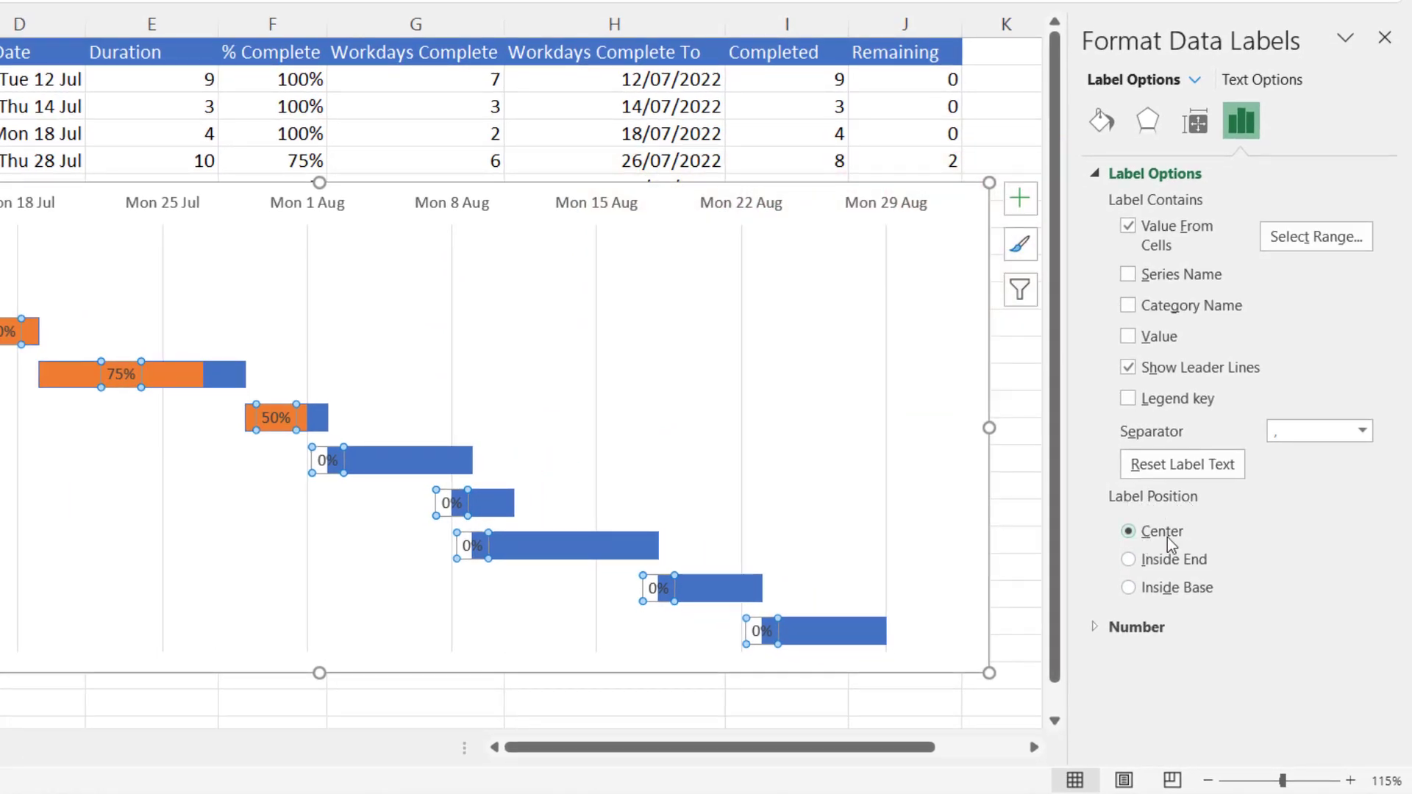
pyautogui.click(1129, 560)
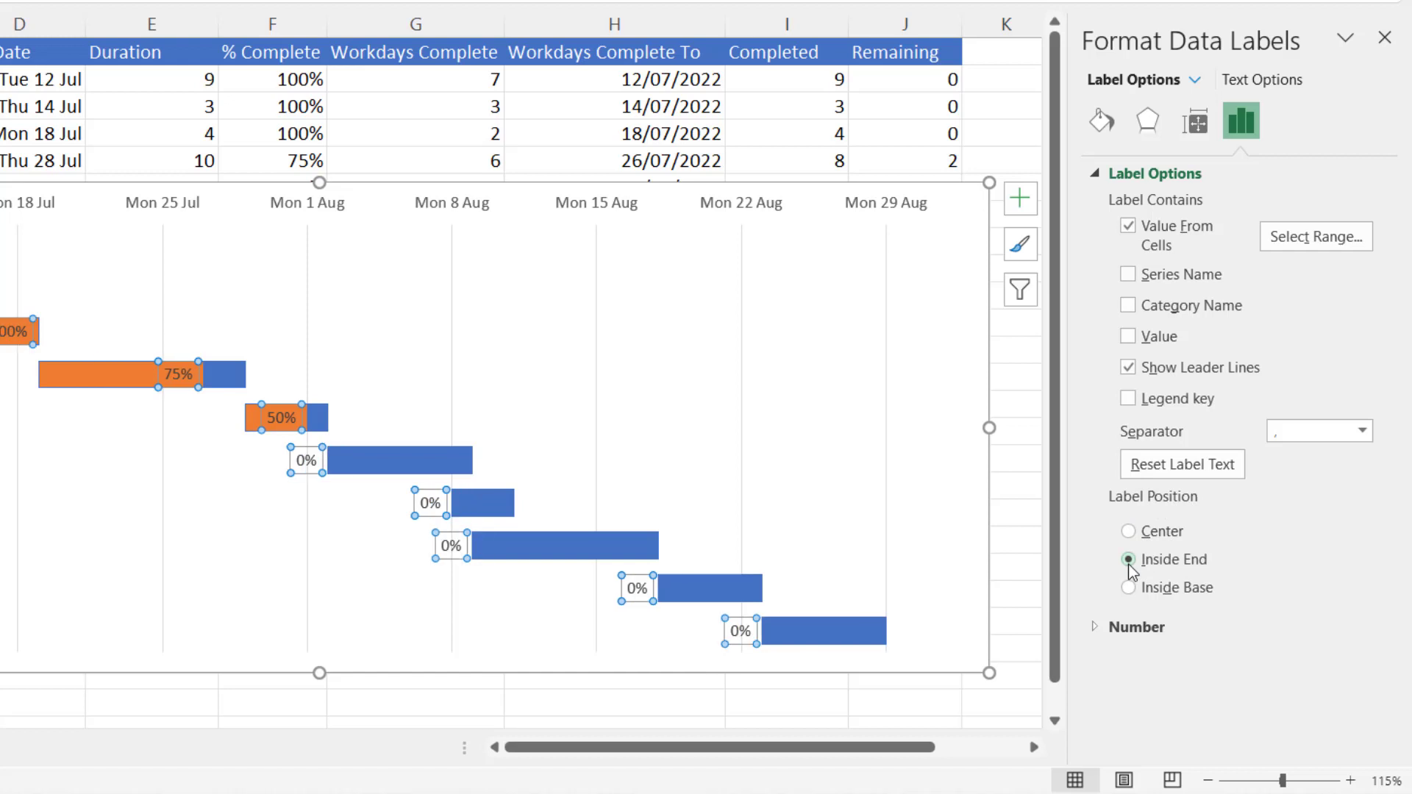
pyautogui.click(1129, 588)
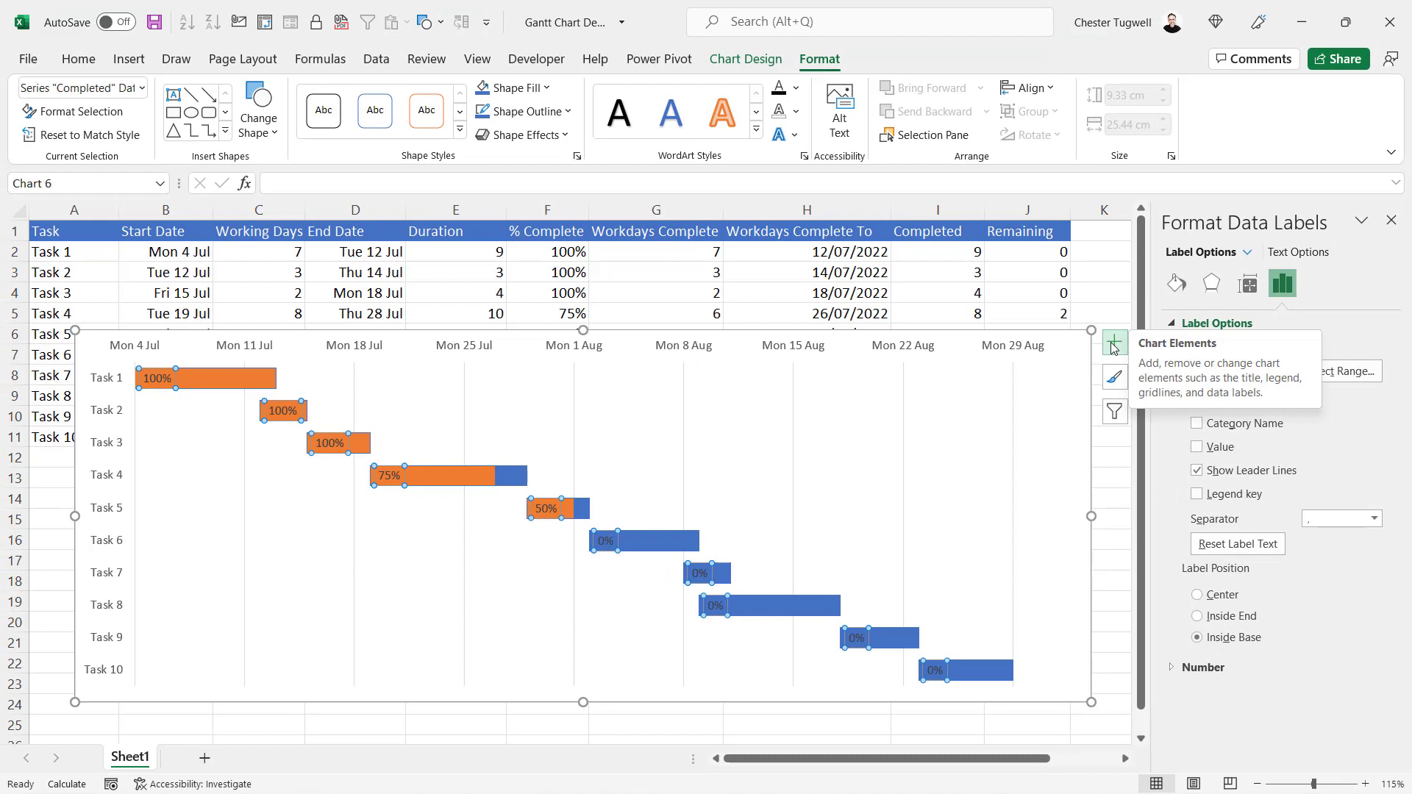
# - Add the chart title "Progress Chart" and extend the chart upward to about 10.92 cm high
pyautogui.click(1115, 346)
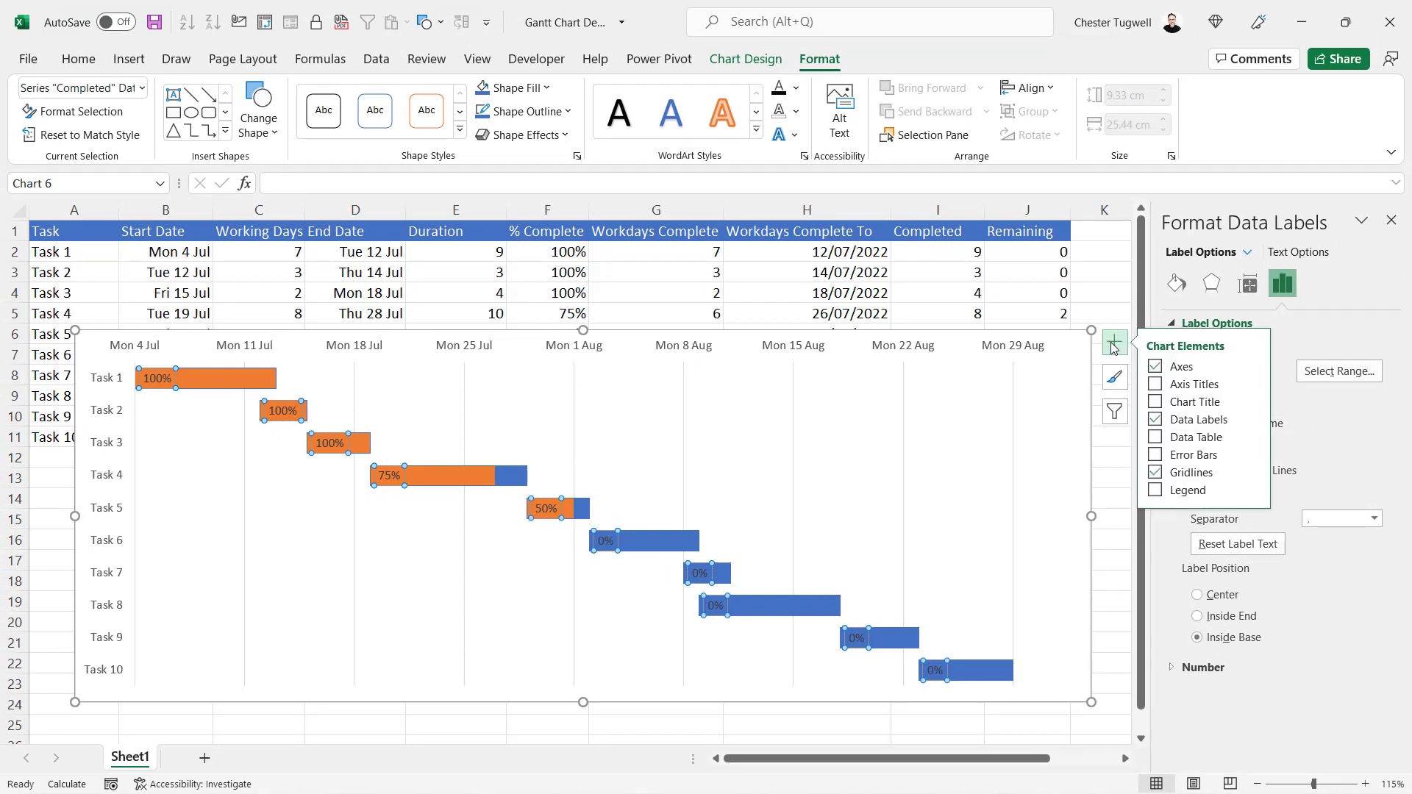
pyautogui.click(1156, 402)
pyautogui.moveTo(542, 353); pyautogui.dragTo(650, 353)
pyautogui.write('P')
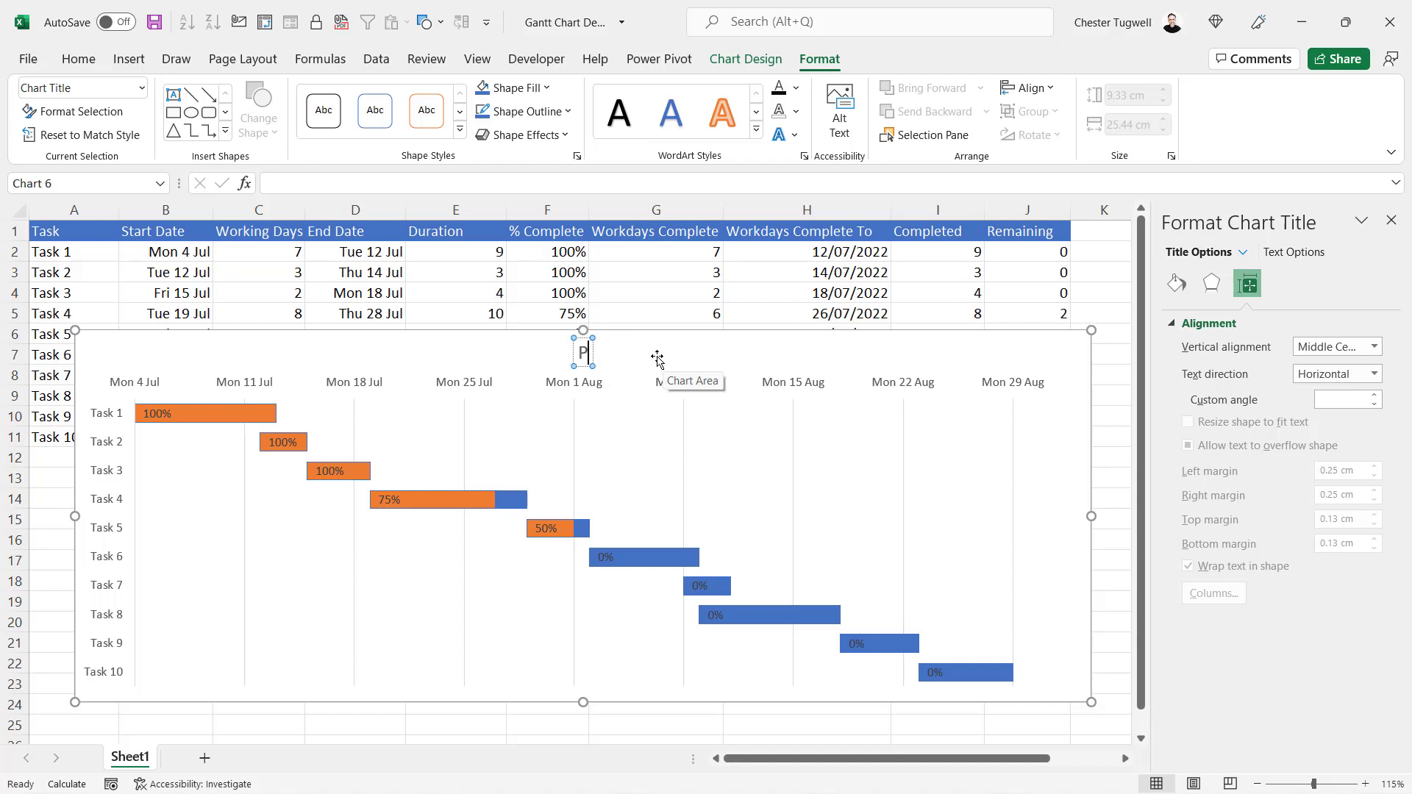
pyautogui.write('rogre')
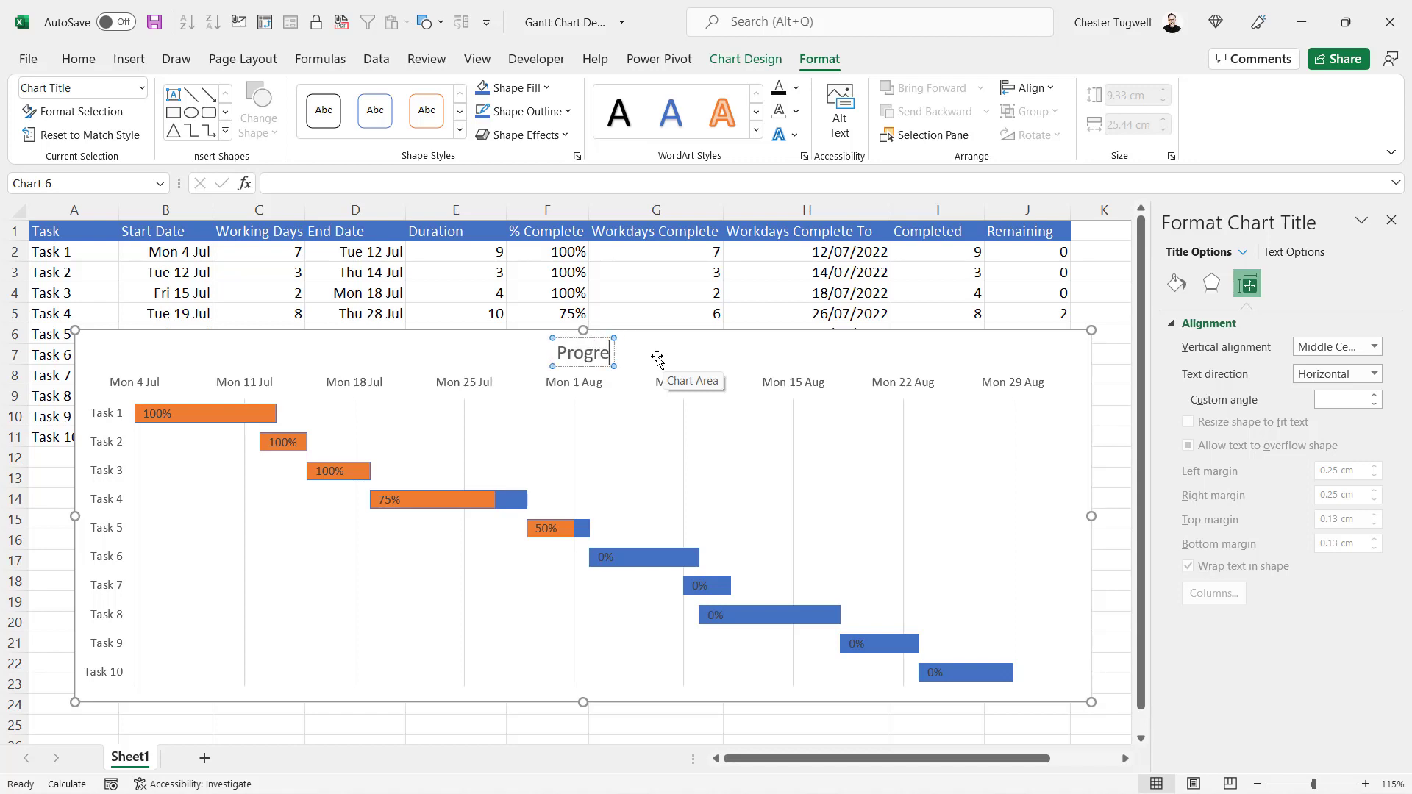
pyautogui.write('ss Chart')
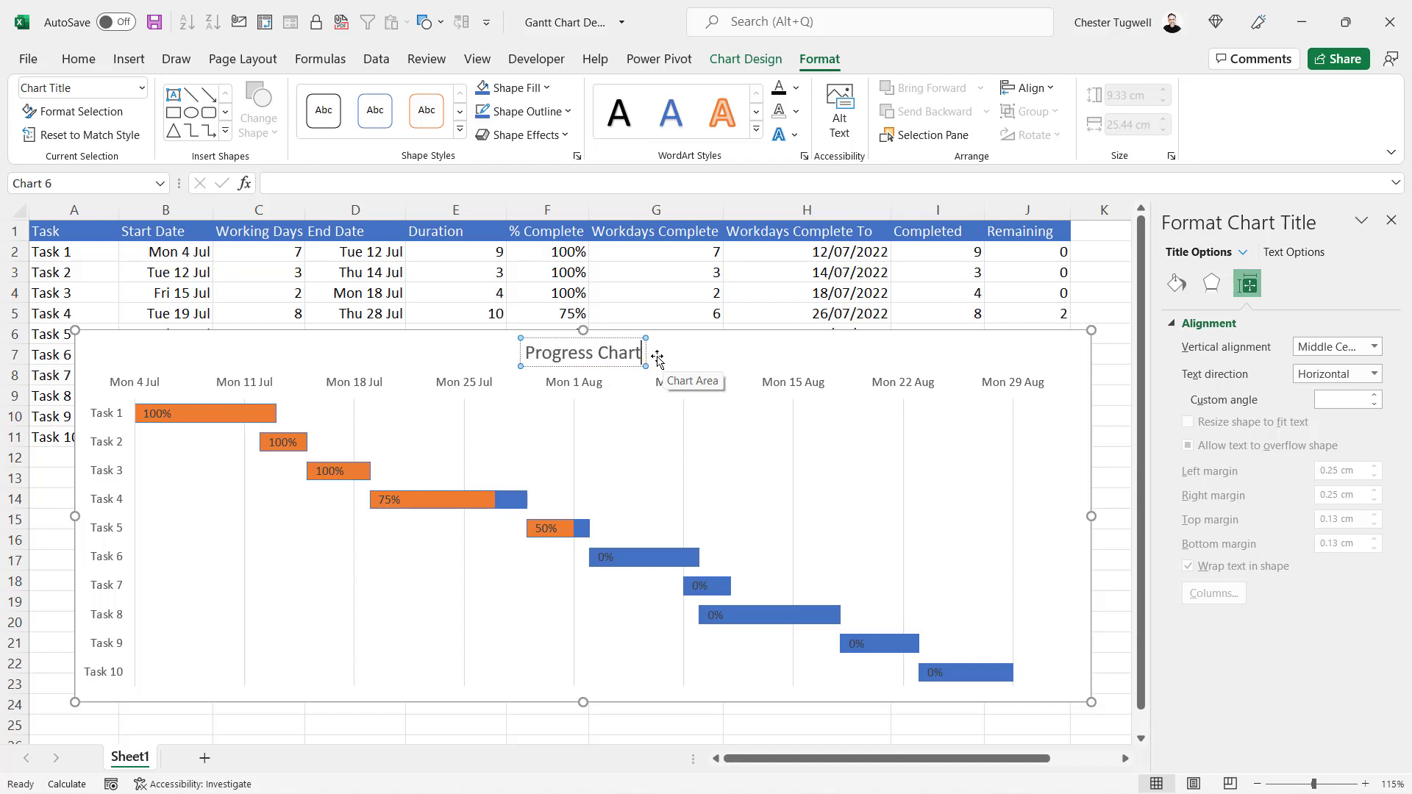
pyautogui.click(657, 359)
pyautogui.moveTo(583, 322); pyautogui.dragTo(583, 263)
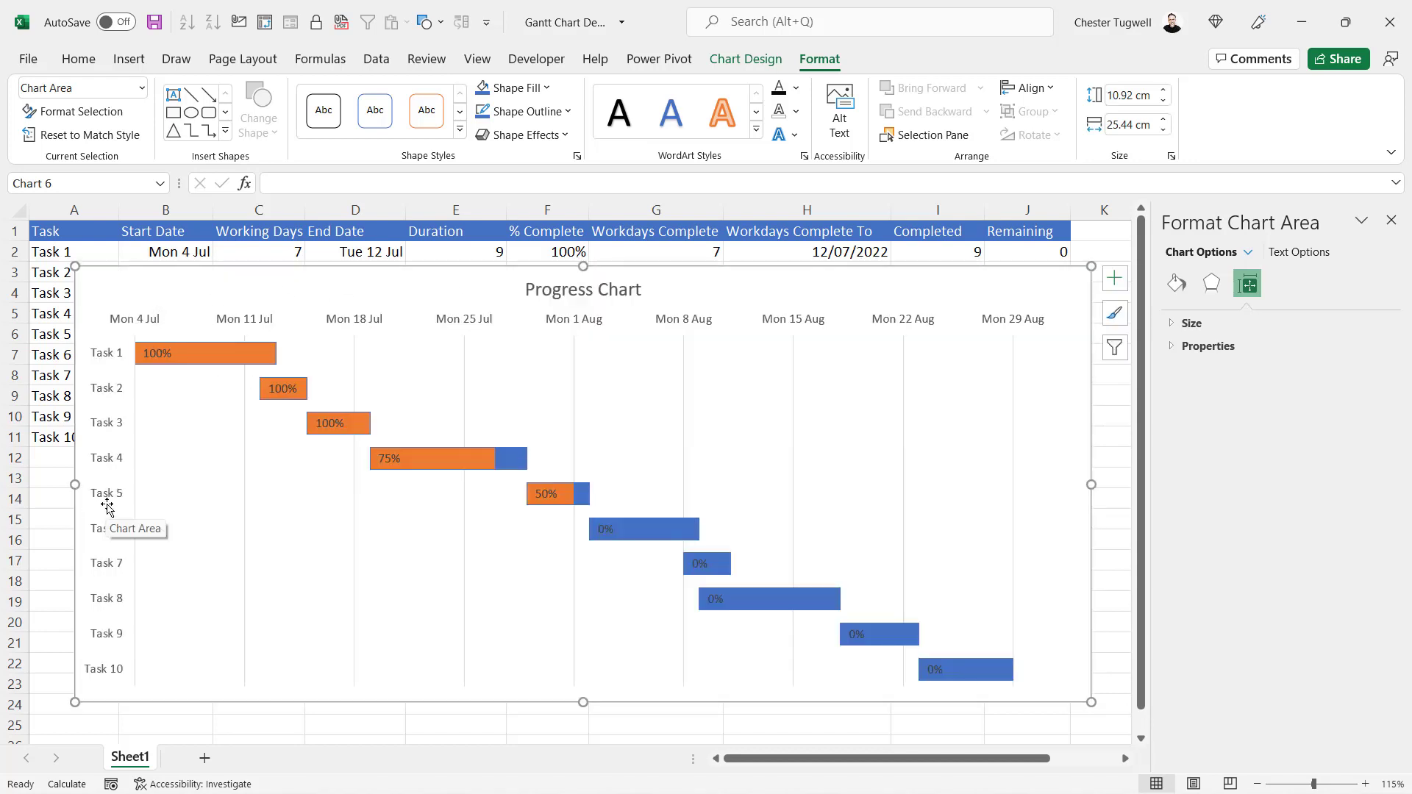
# - Fill the plot area with Gray, Accent 3, Lighter 80% and the chart area with a slightly darker gray
pyautogui.click(762, 368)
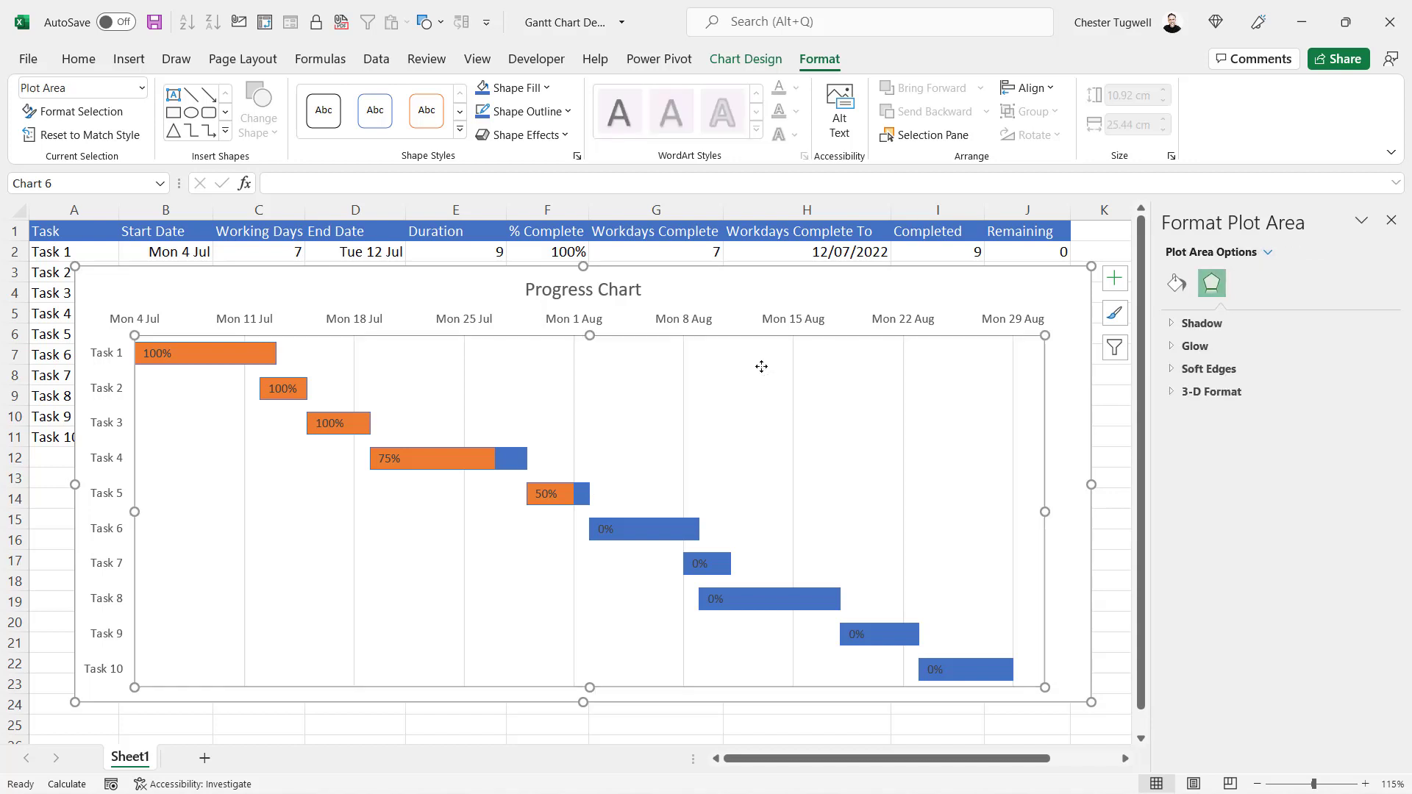
pyautogui.click(545, 88)
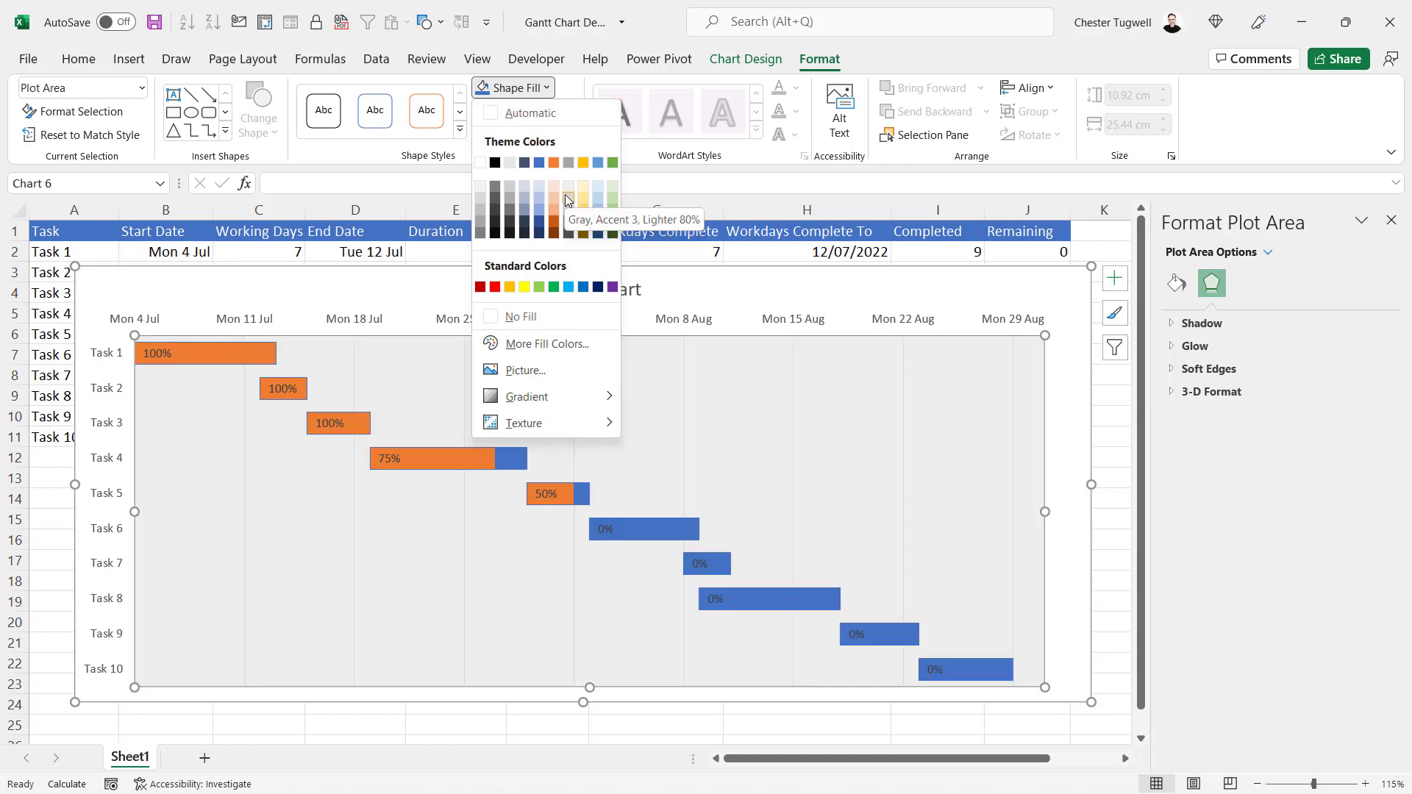
pyautogui.click(564, 194)
pyautogui.click(835, 293)
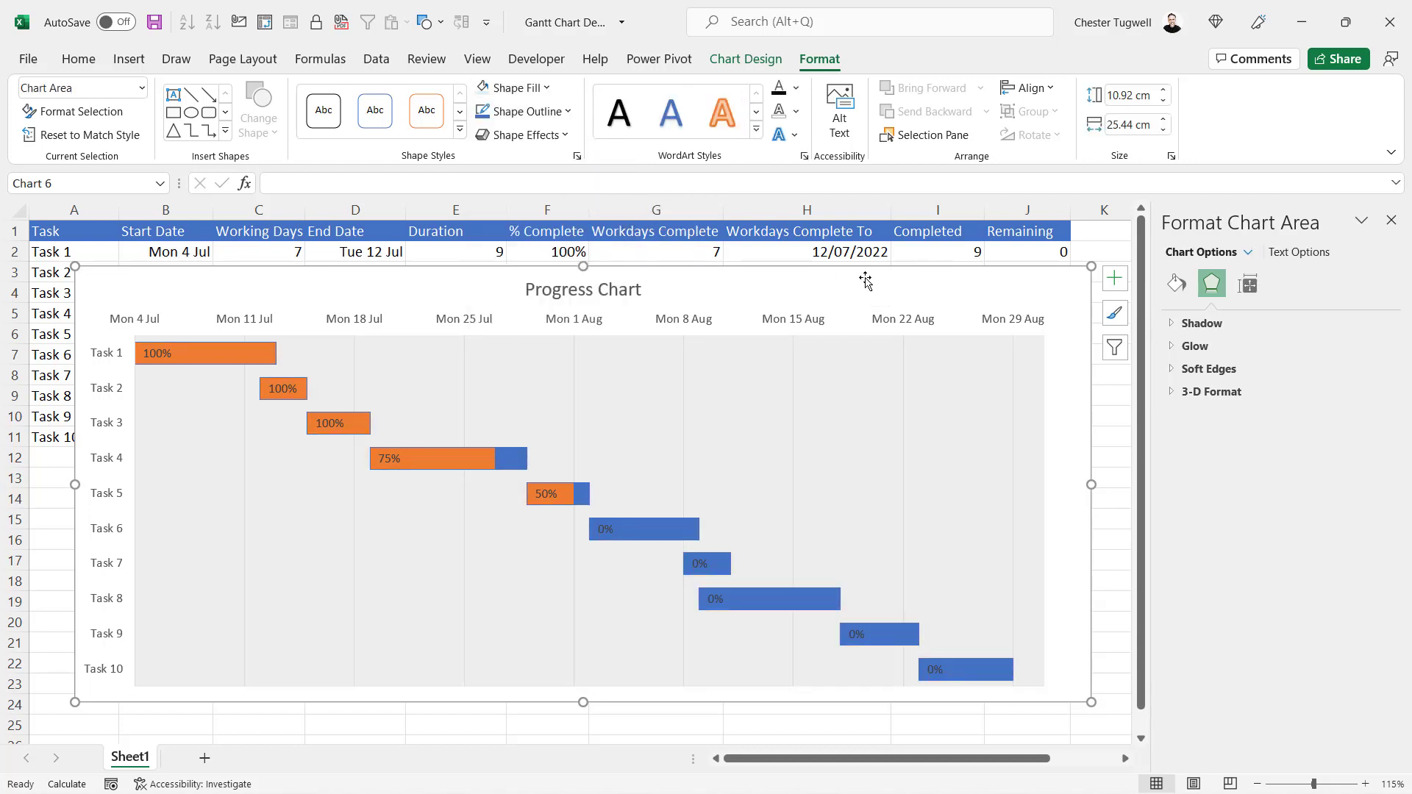
pyautogui.click(550, 88)
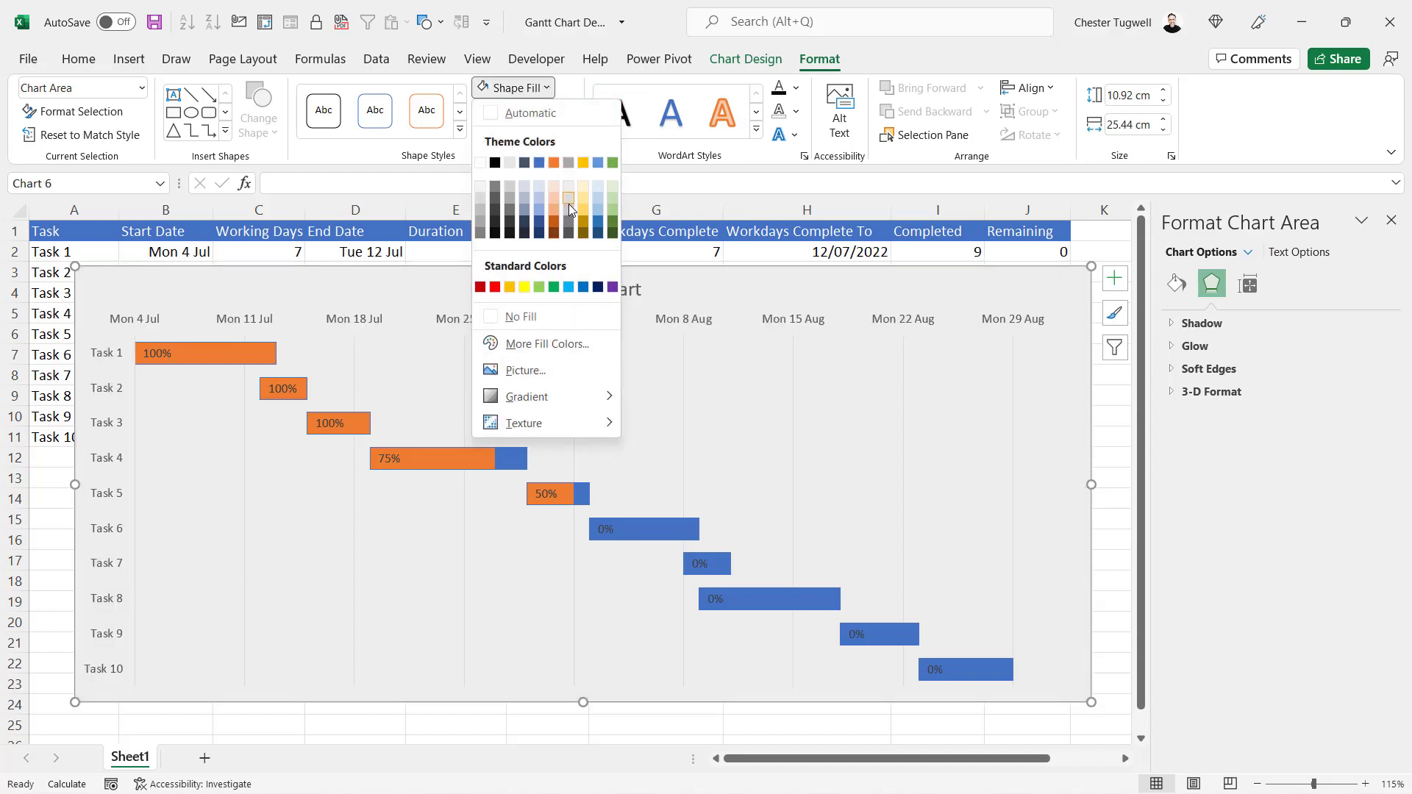
pyautogui.click(568, 200)
# - Make the labels of the date axis and the task axis bold
pyautogui.click(250, 318)
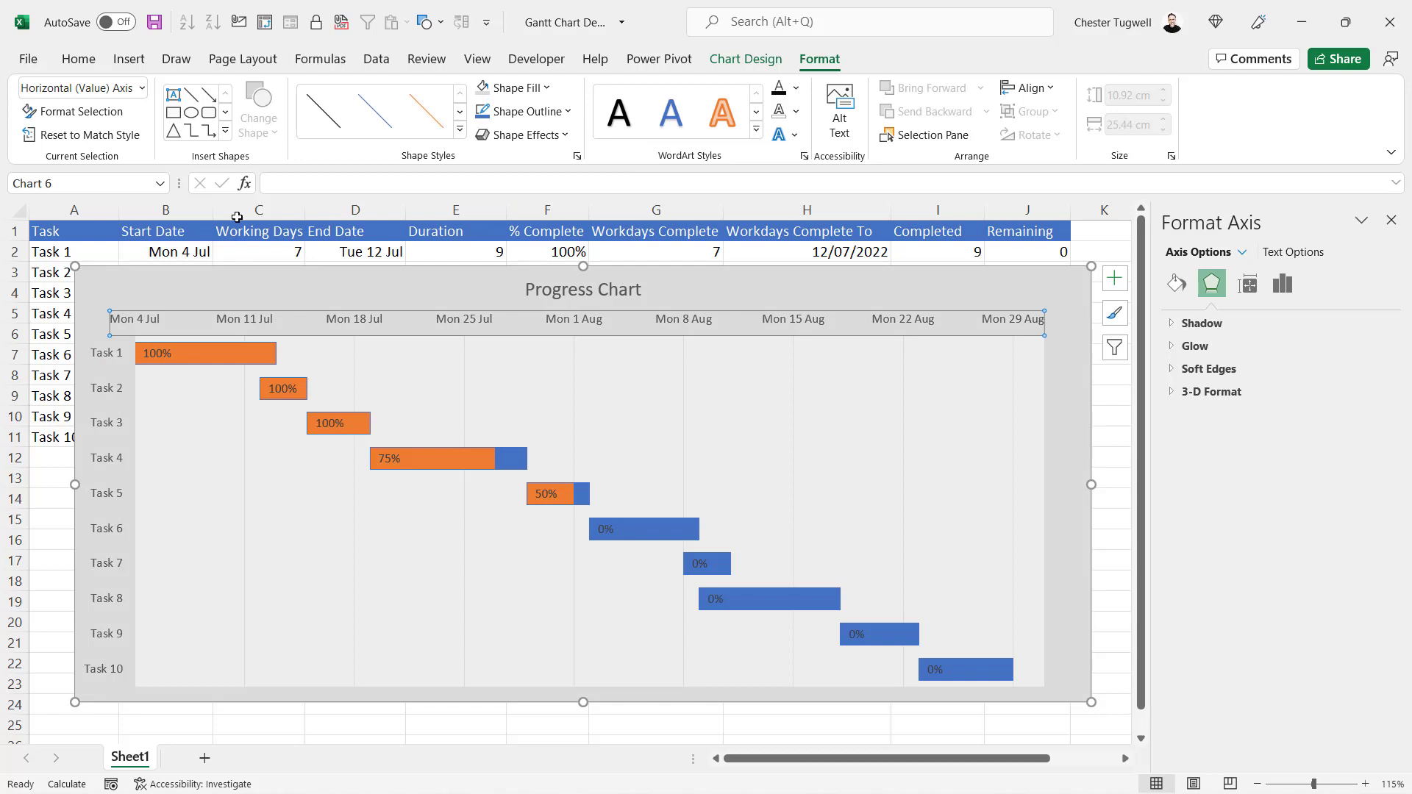
pyautogui.click(79, 59)
pyautogui.click(172, 125)
pyautogui.click(105, 361)
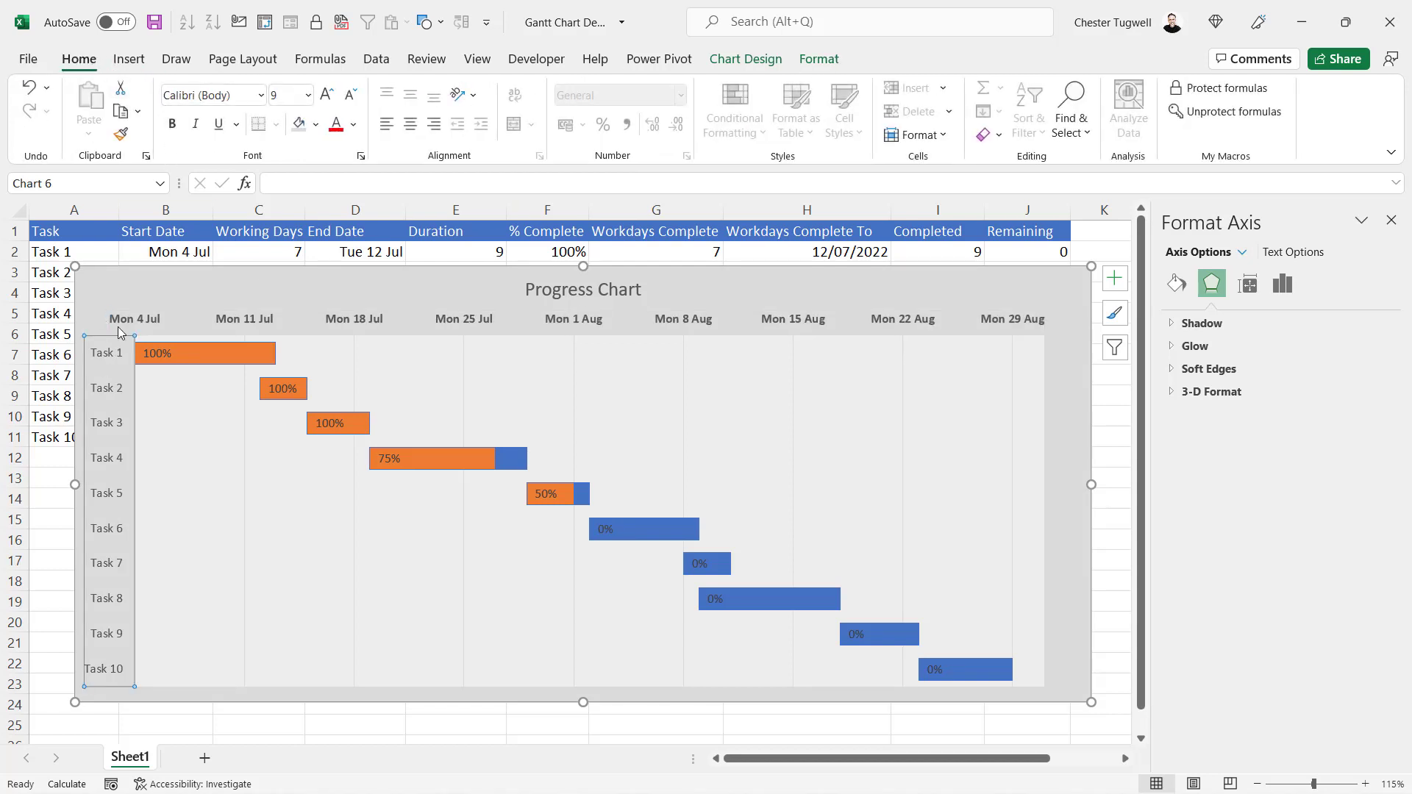
pyautogui.click(173, 125)
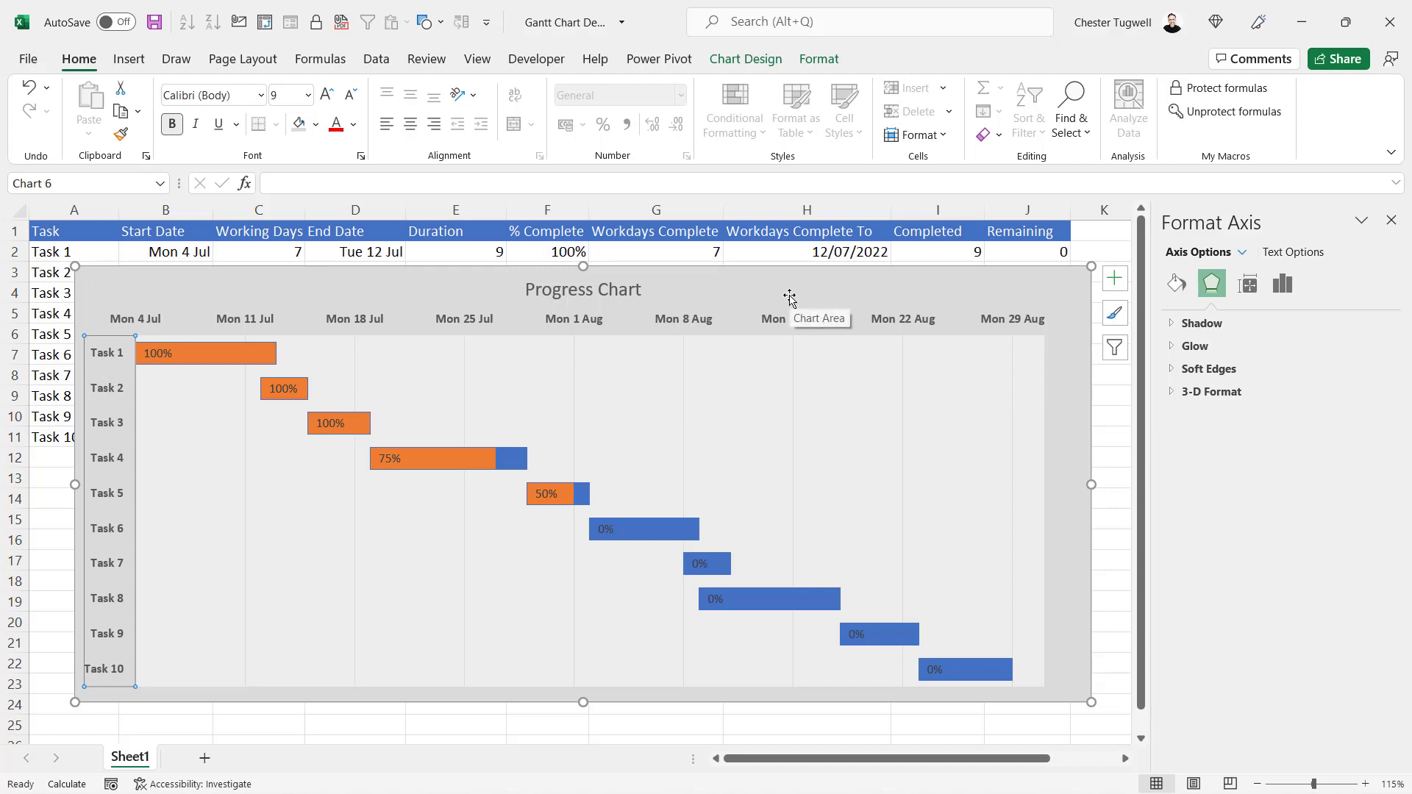
# - Move the chart below the task table and set Task 6's % Complete to 75%
pyautogui.moveTo(789, 298); pyautogui.dragTo(802, 480)
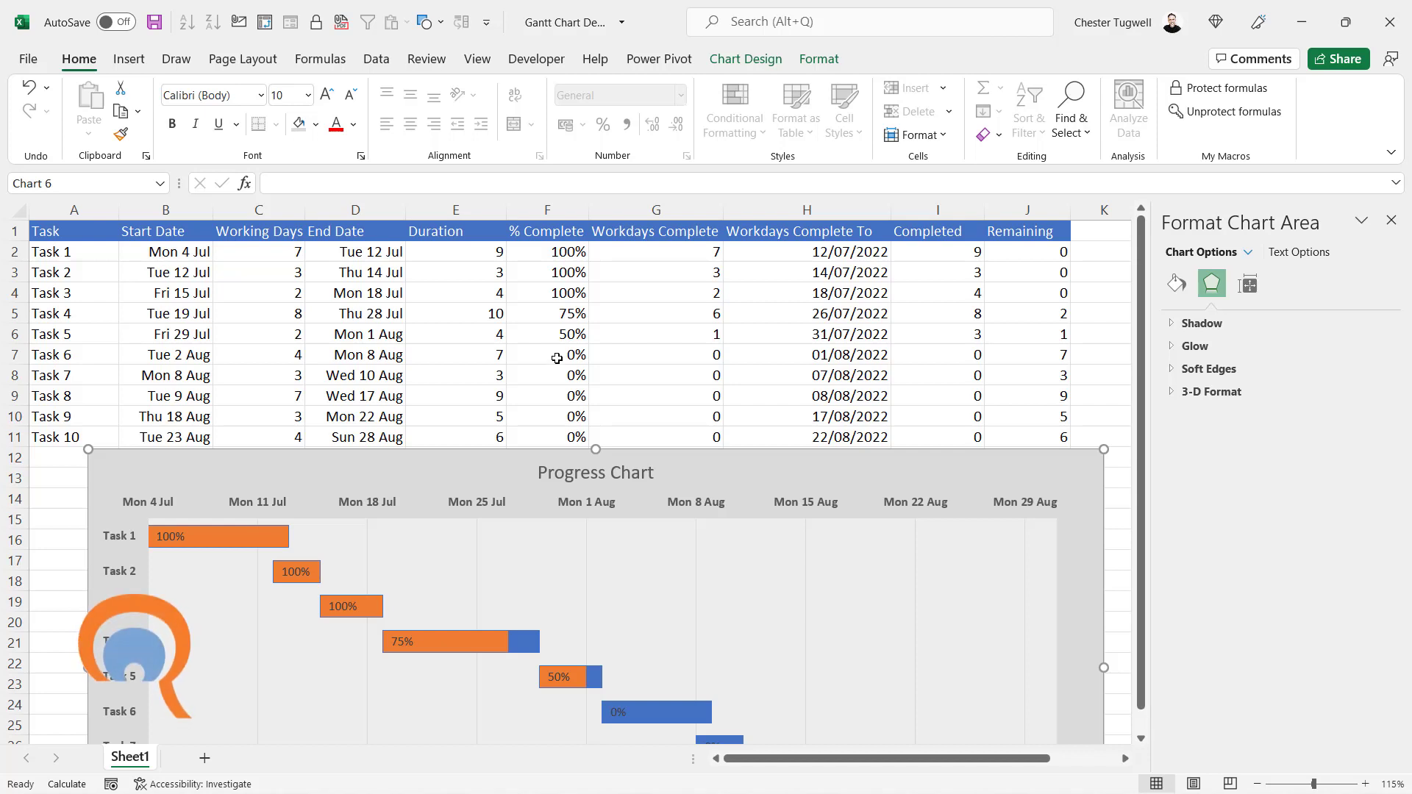
pyautogui.click(558, 359)
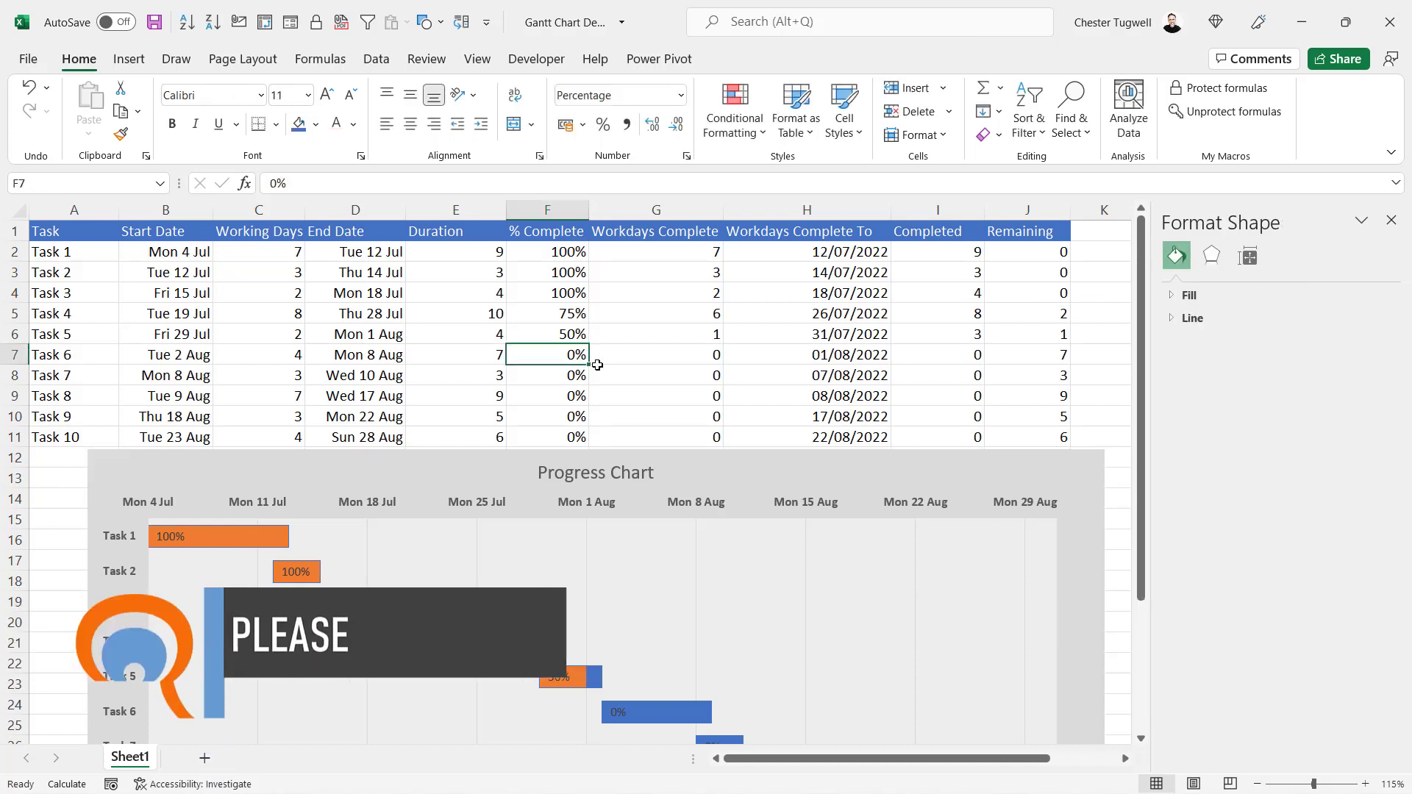
pyautogui.write('75')
pyautogui.press('Return')
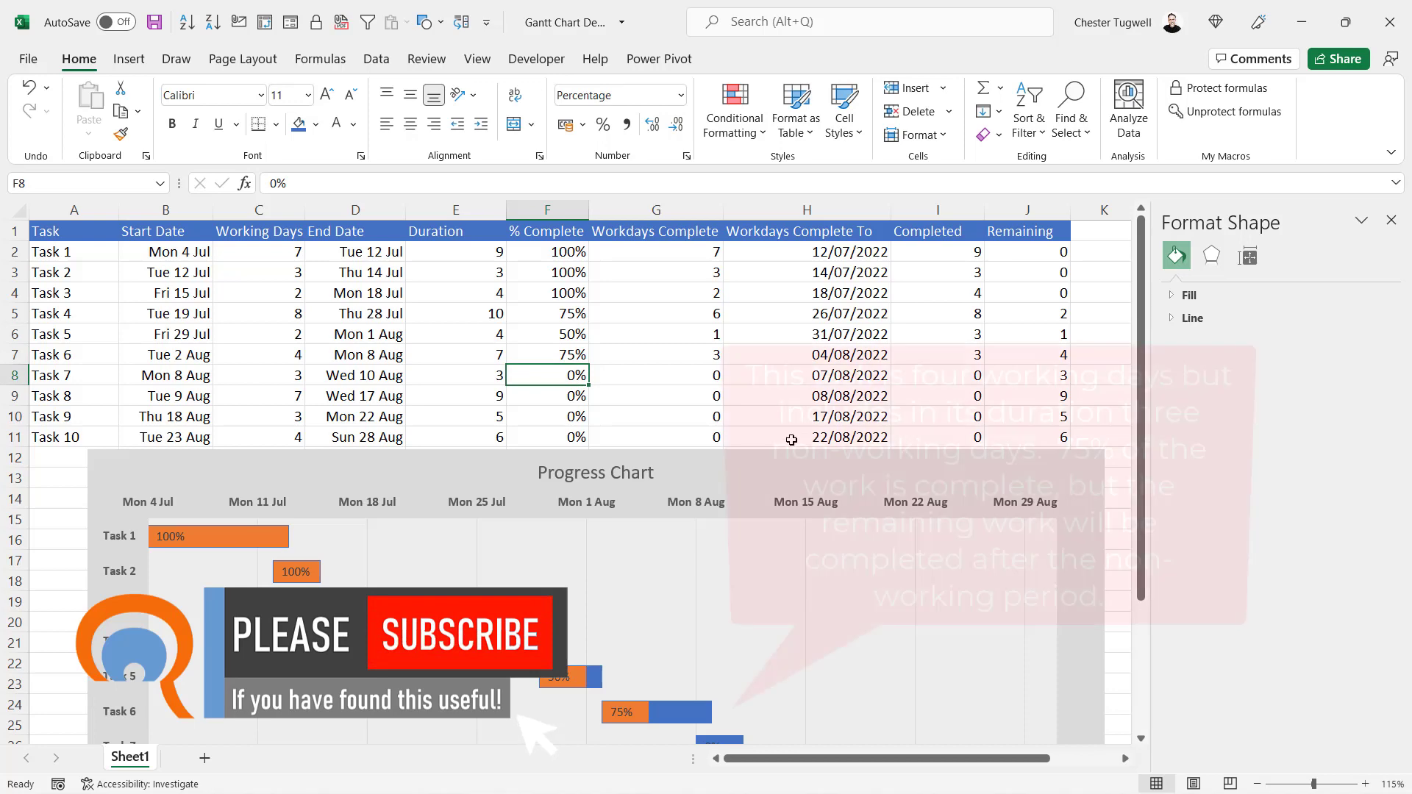